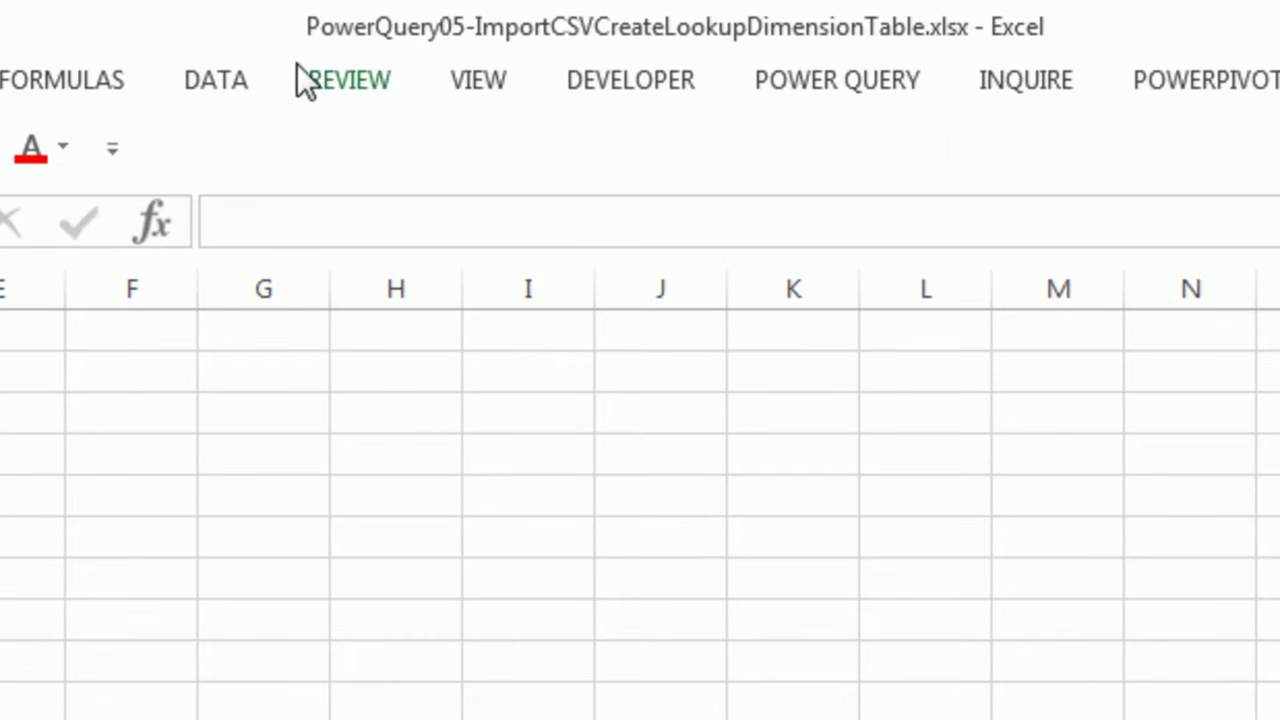
Bring up the CityDataCSV-04 folder listing the five PowerQuery04 city CSV files
key("alt+Tab")
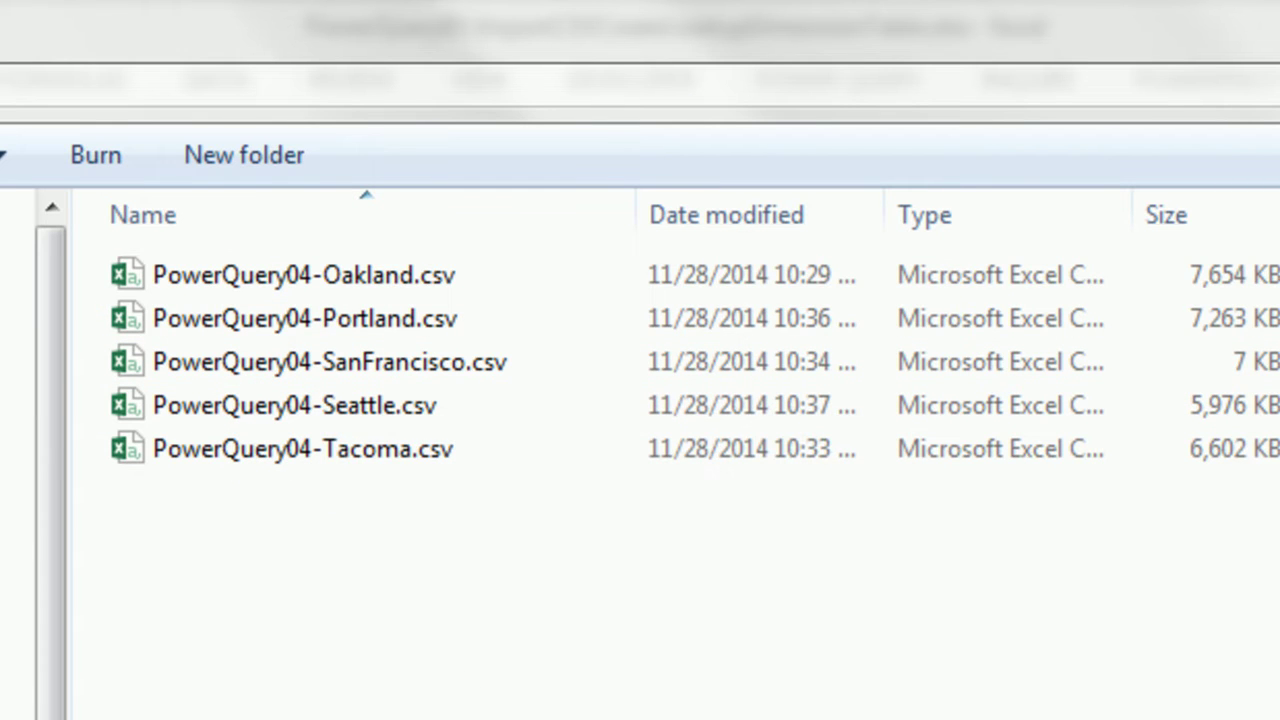
Review the Chrome download links, then open PowerQuery04-Oakland.csv in Excel
key("alt+Tab")
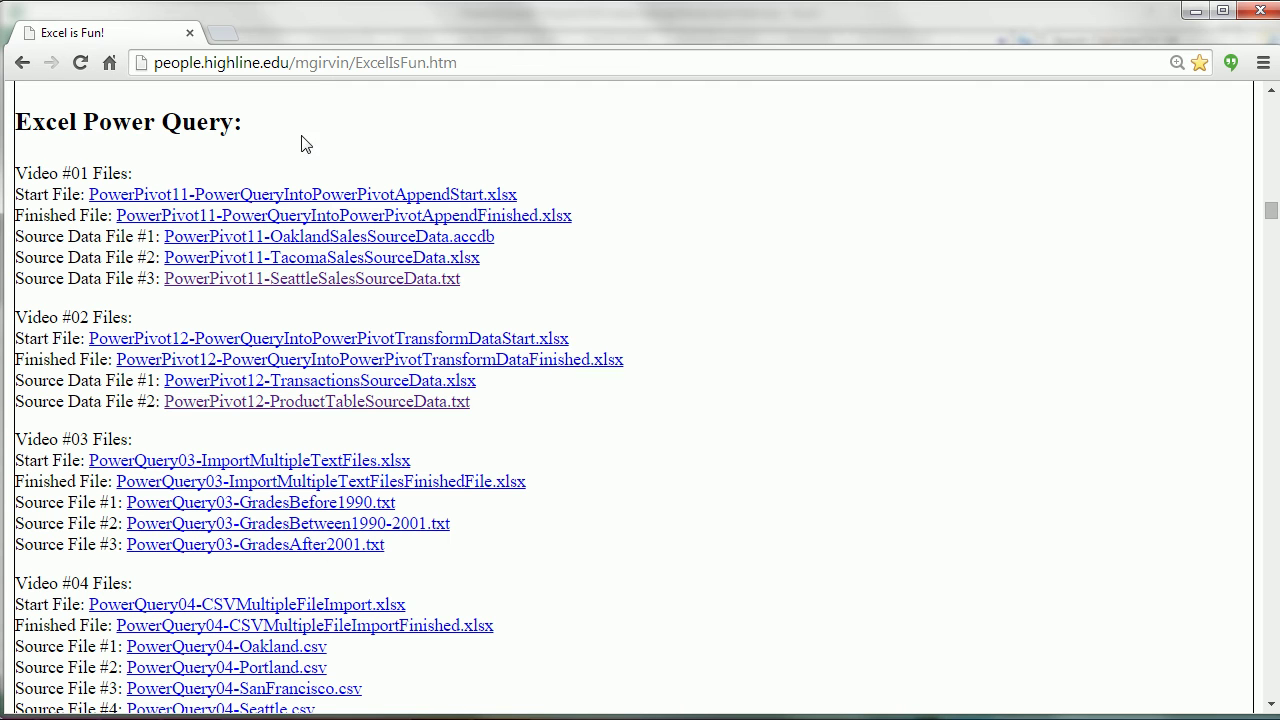
scroll(278, 148, "down", 1)
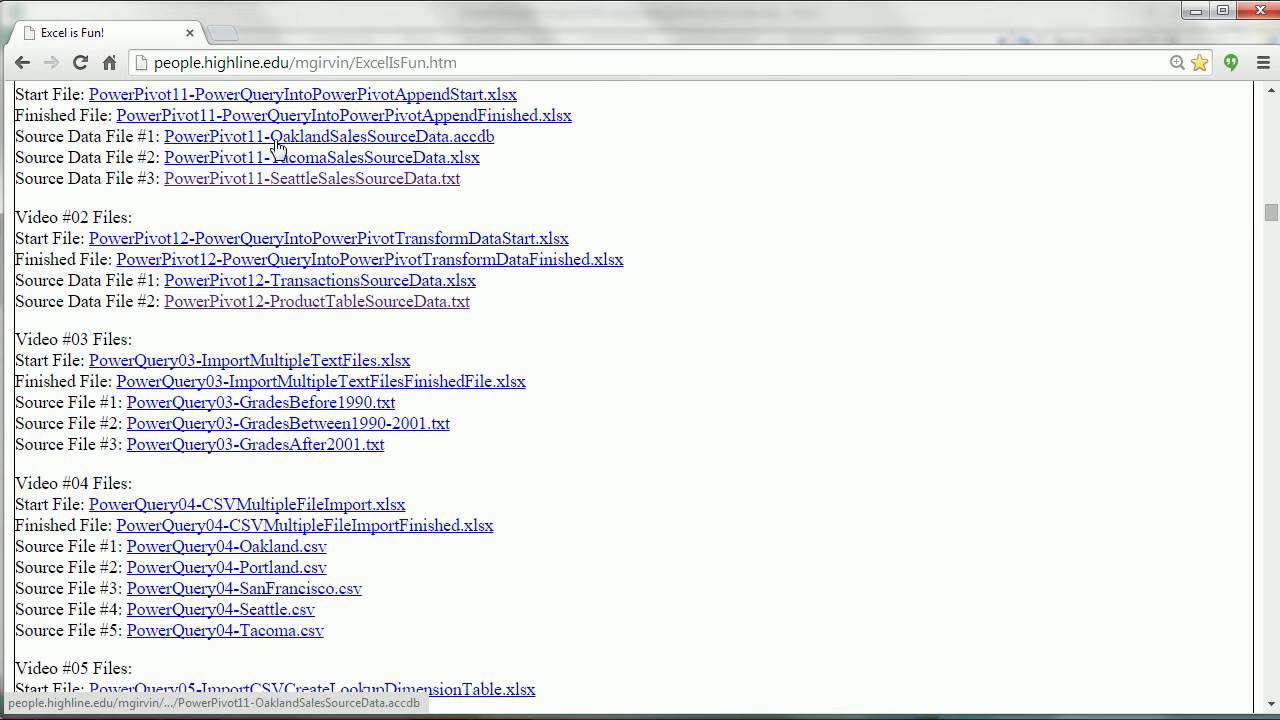
scroll(783, 450, "down", 1)
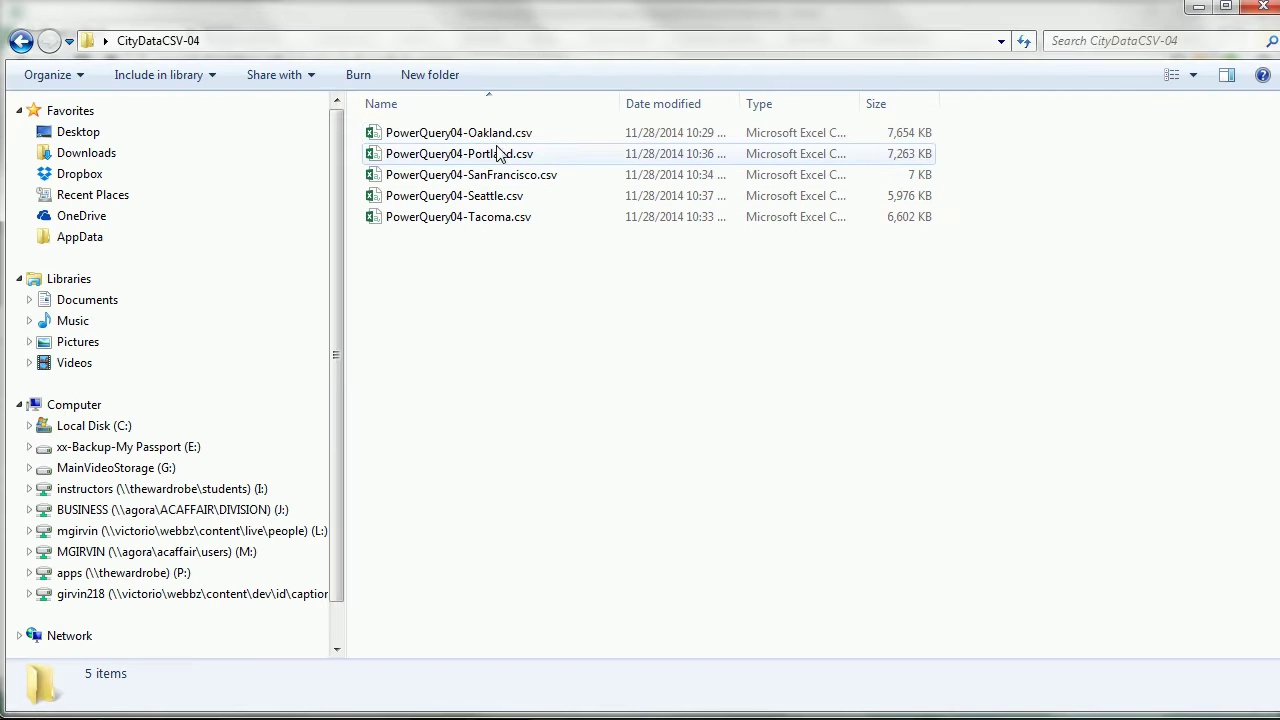
double_click(586, 194)
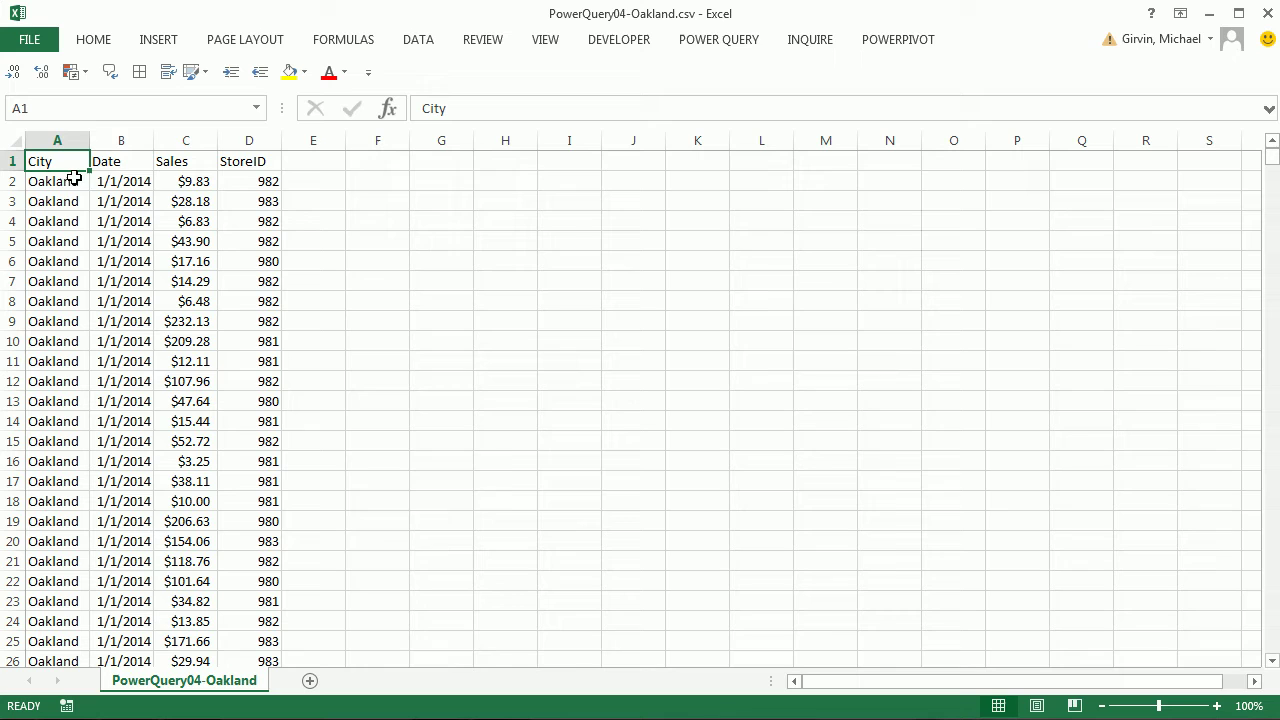
Select the Oakland City entries in rows 2–10 of column A, then return to the PowerQuery05 workbook
left_click_drag(61, 182, 64, 481)
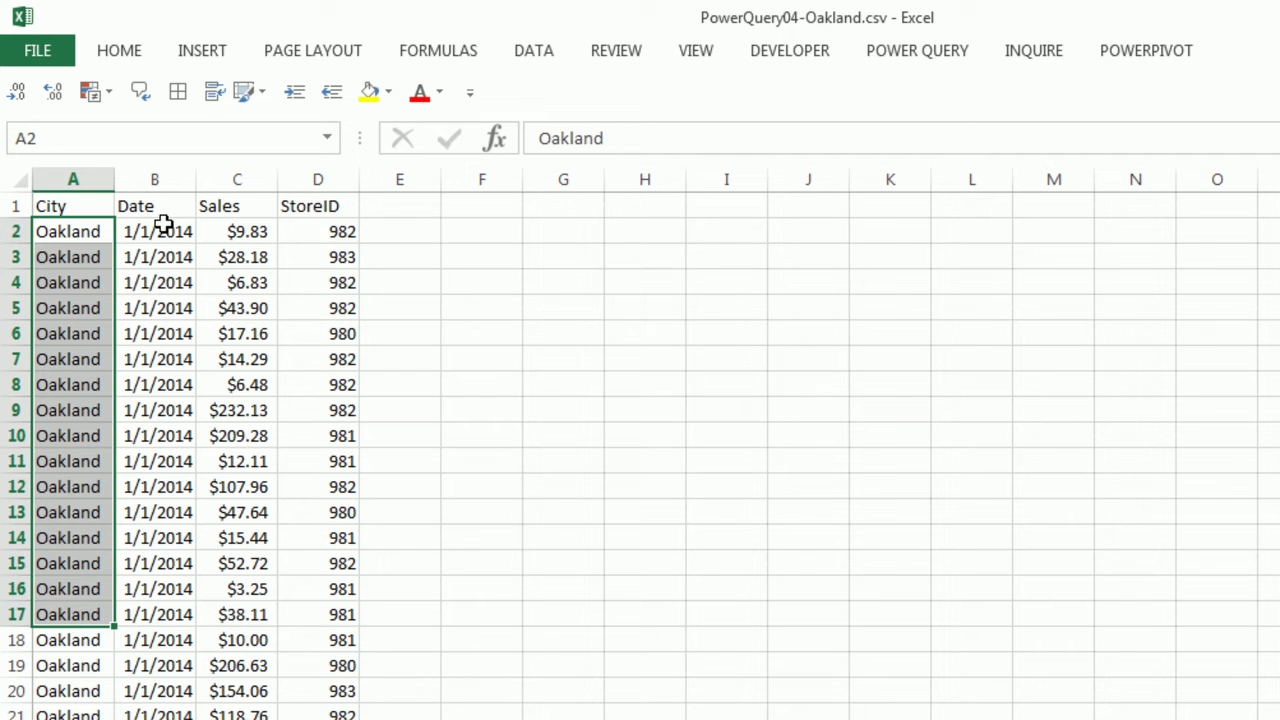
left_click_drag(75, 231, 77, 434)
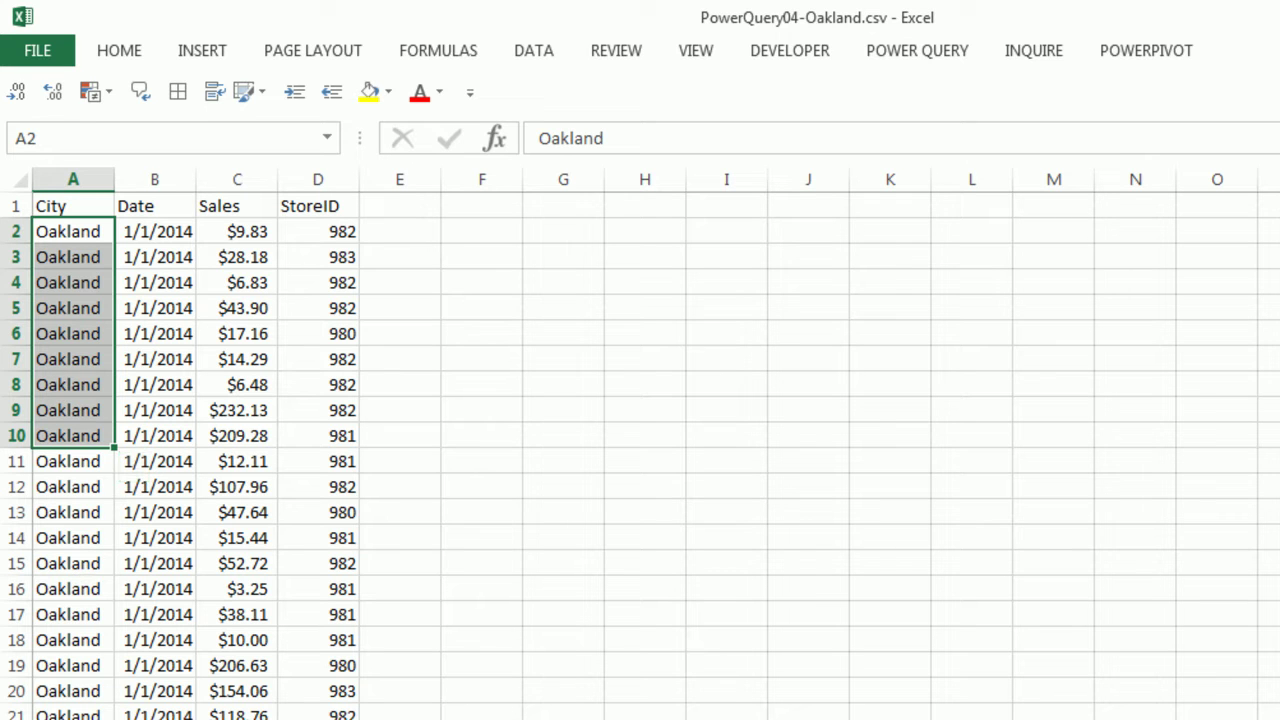
key("alt+Tab")
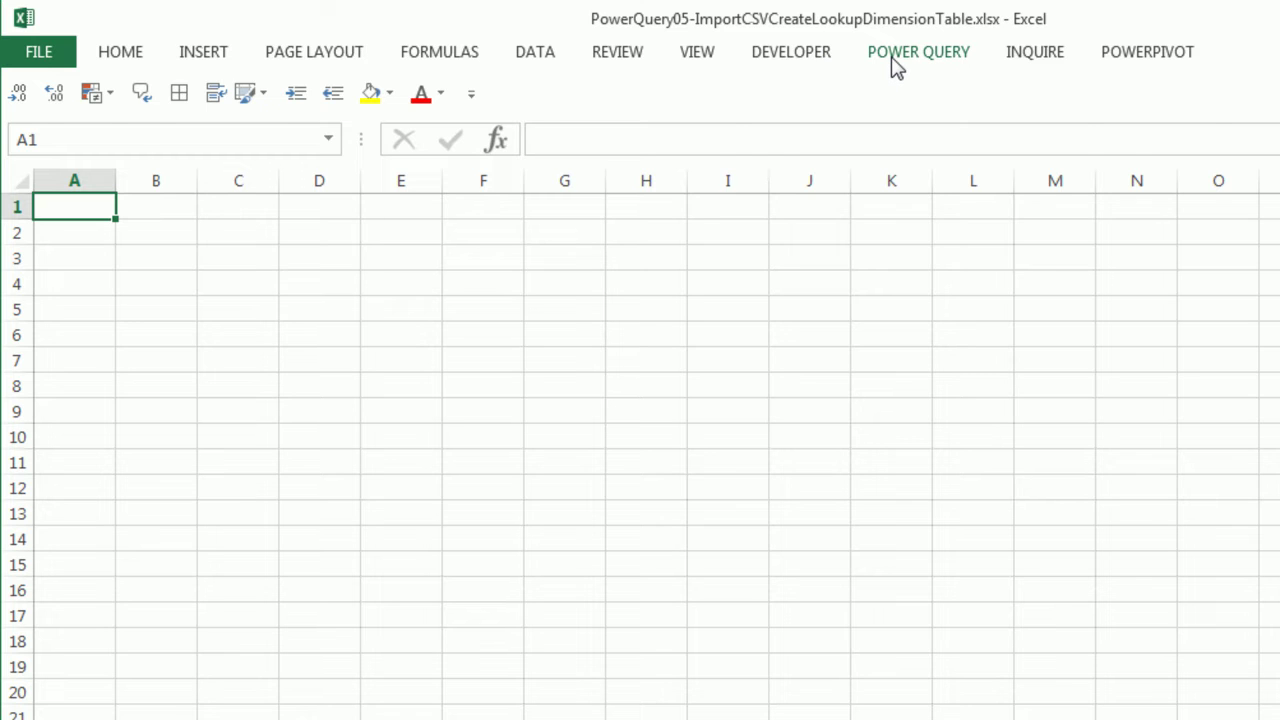
Create a From Folder query on the Desktop CityDataCSV-04 folder to list its CSV files
left_click(916, 52)
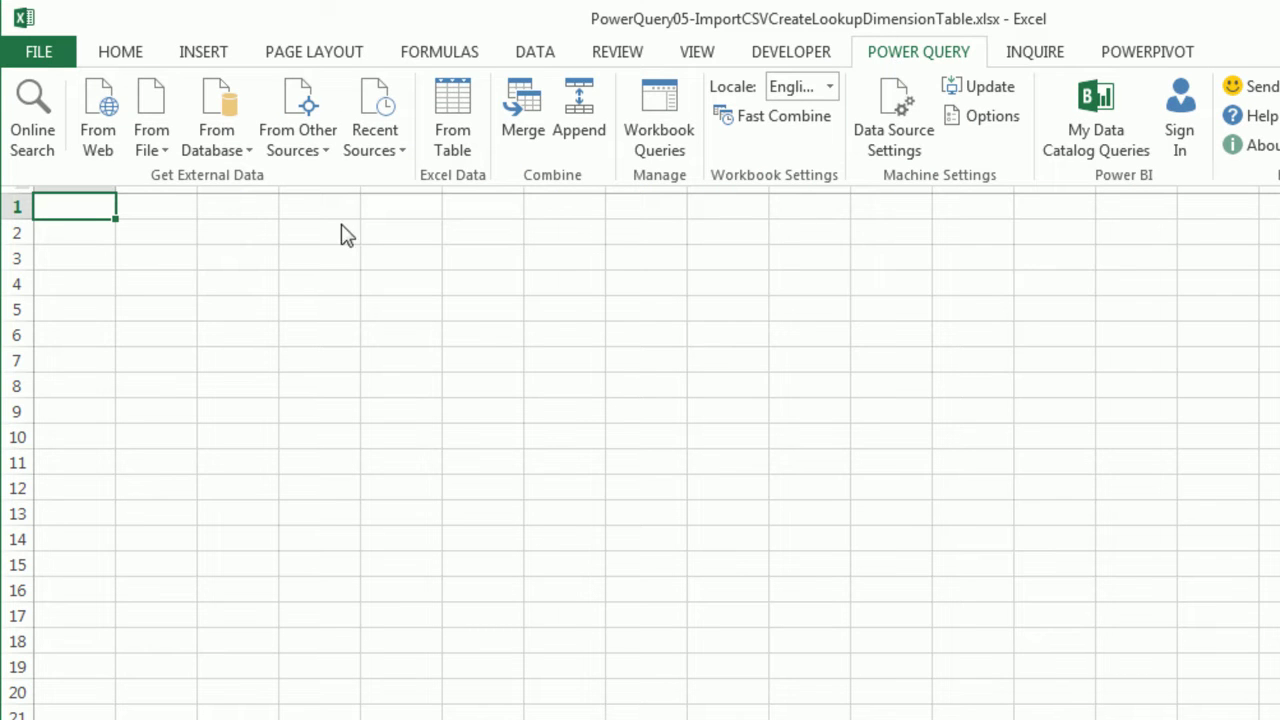
left_click(151, 143)
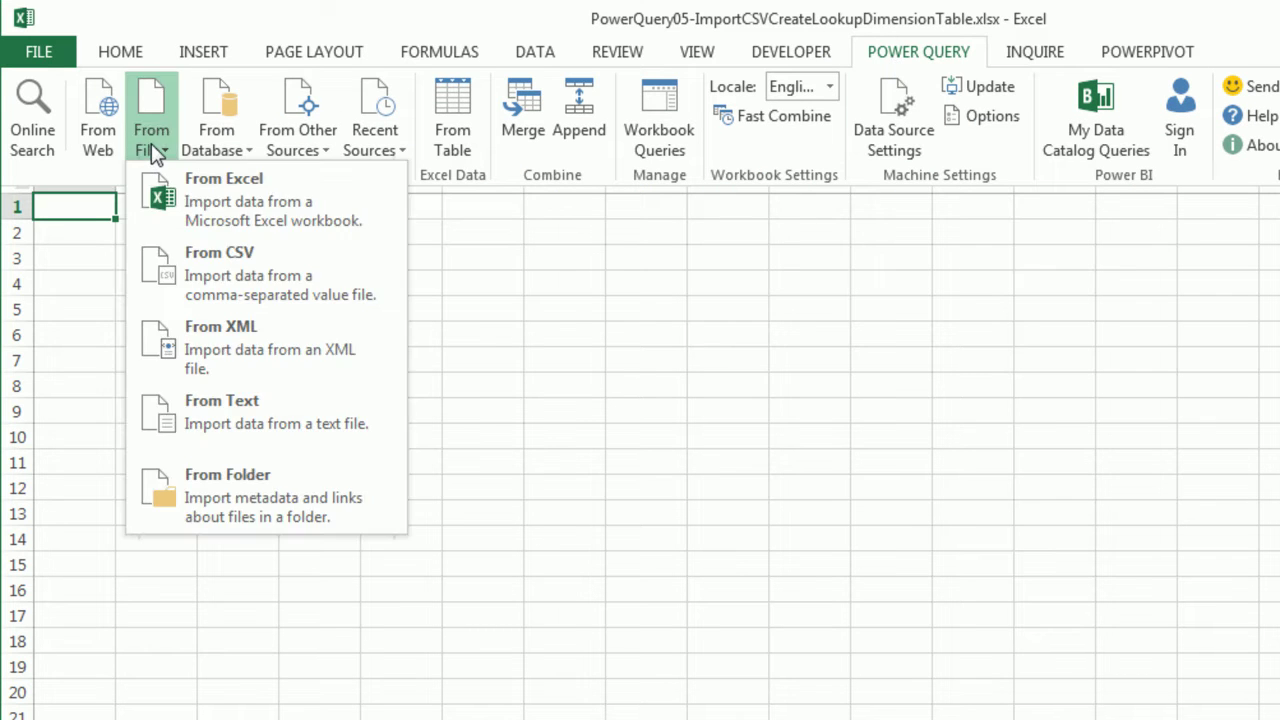
left_click(217, 481)
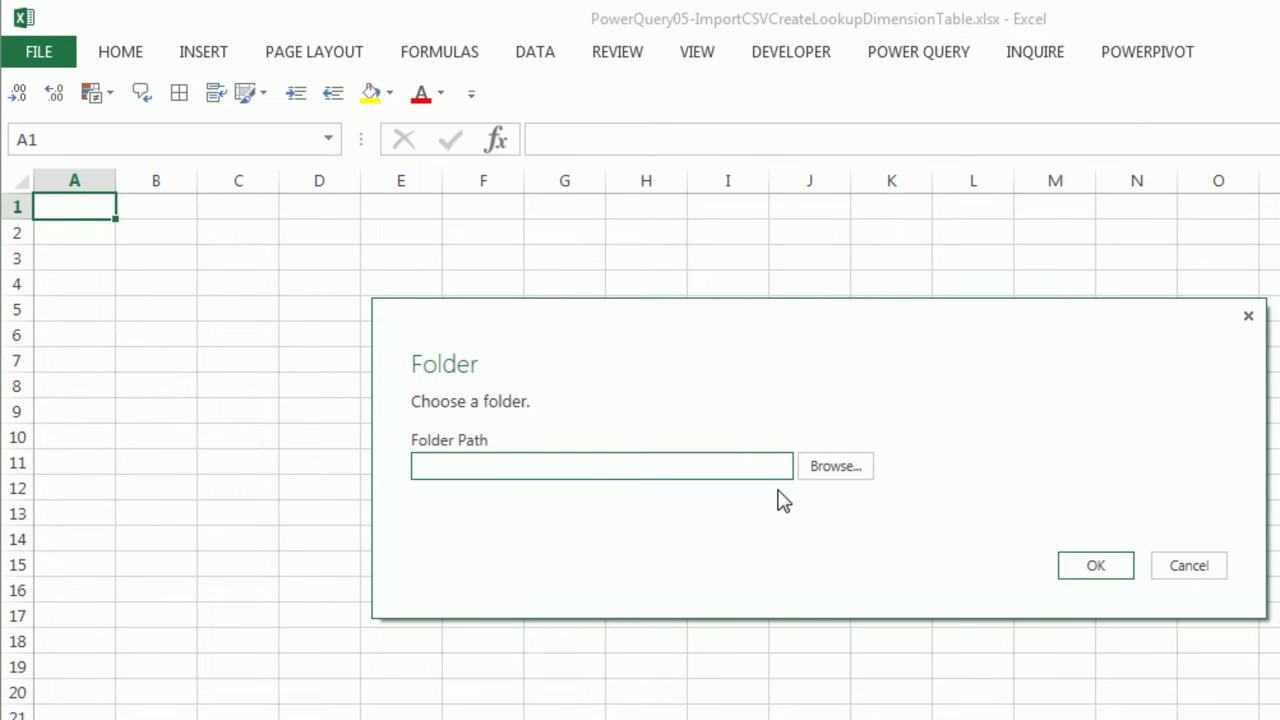
left_click(836, 468)
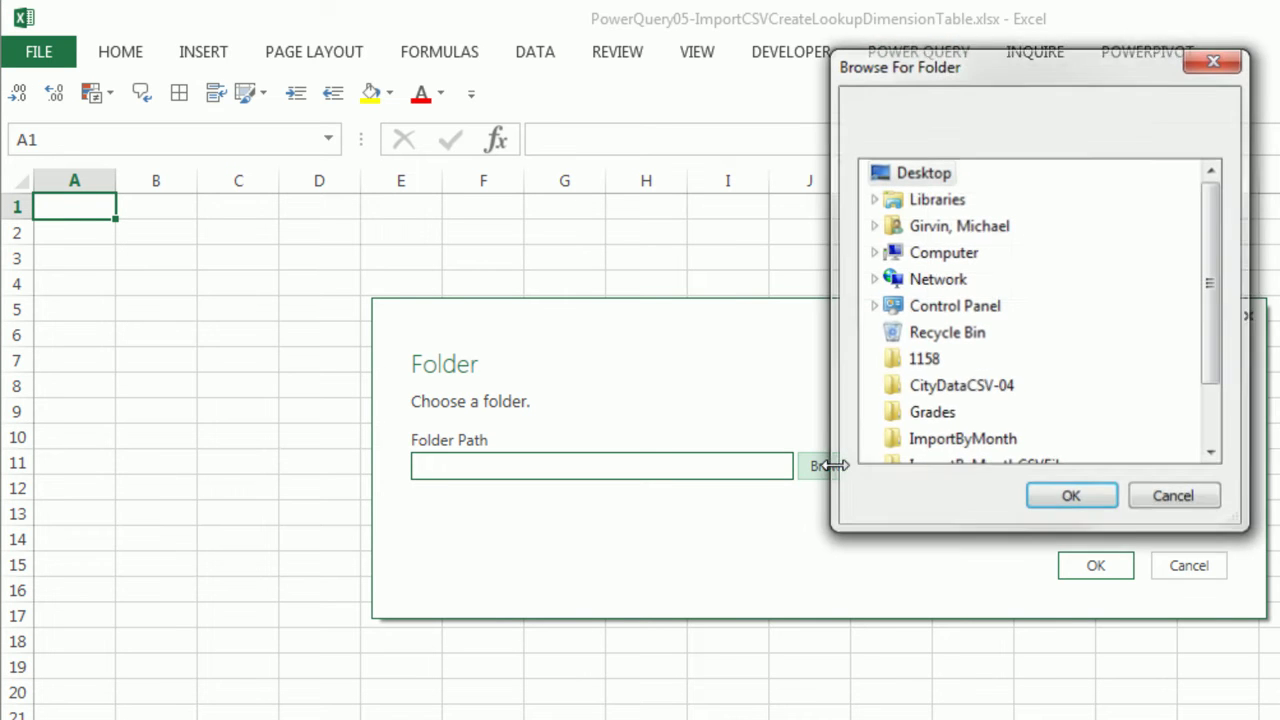
left_click(958, 390)
left_click(1071, 505)
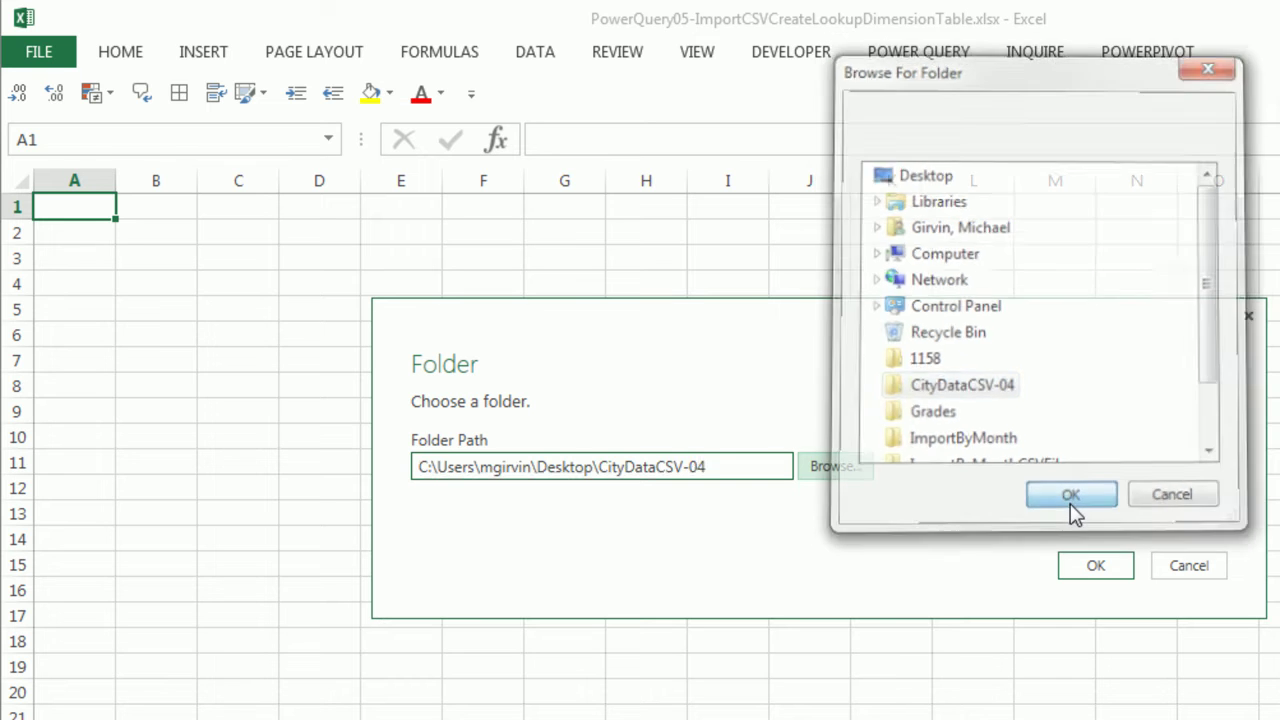
left_click(1088, 567)
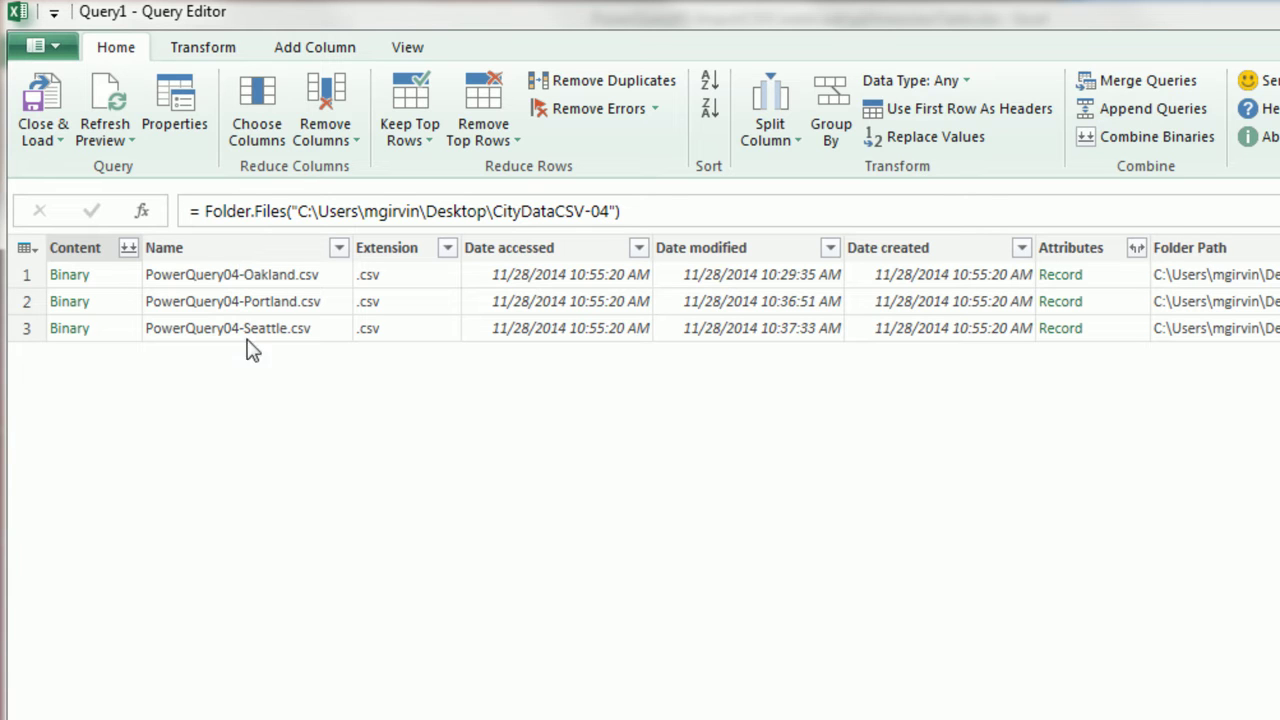
Keep only the Name column, split it at the custom delimiter "-", and remove the Name.1 prefix column
right_click(253, 250)
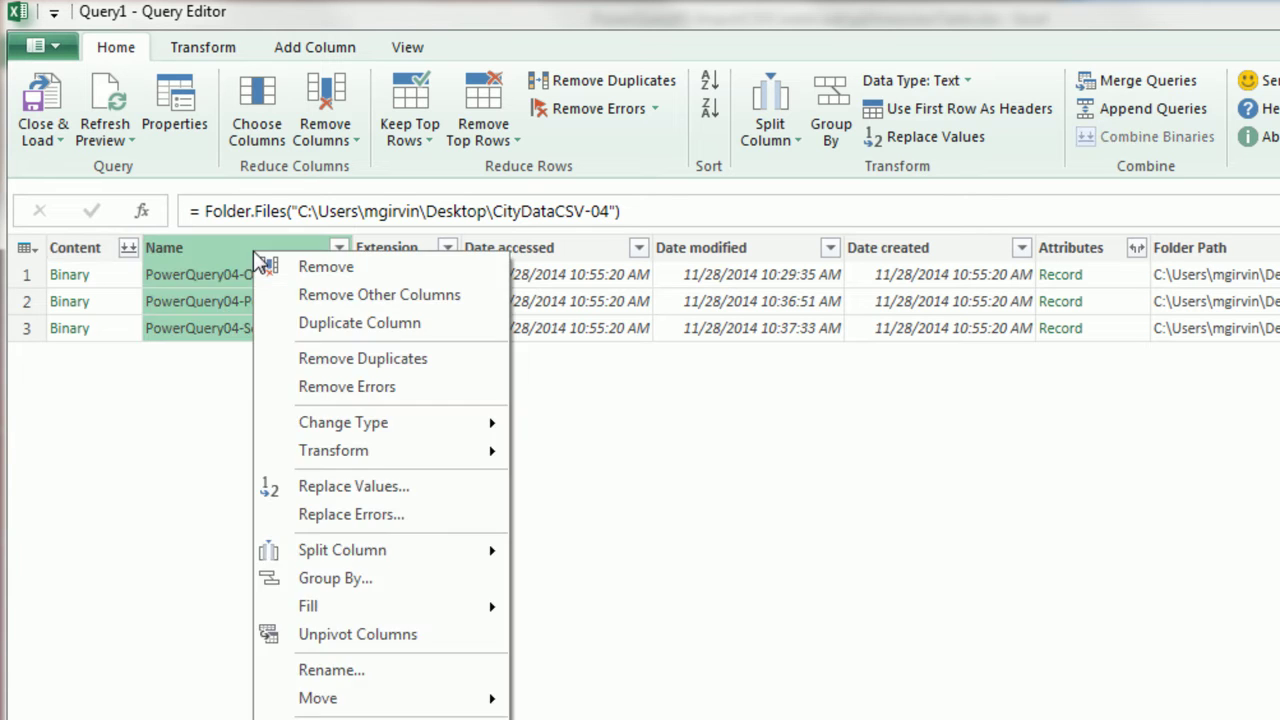
left_click(305, 296)
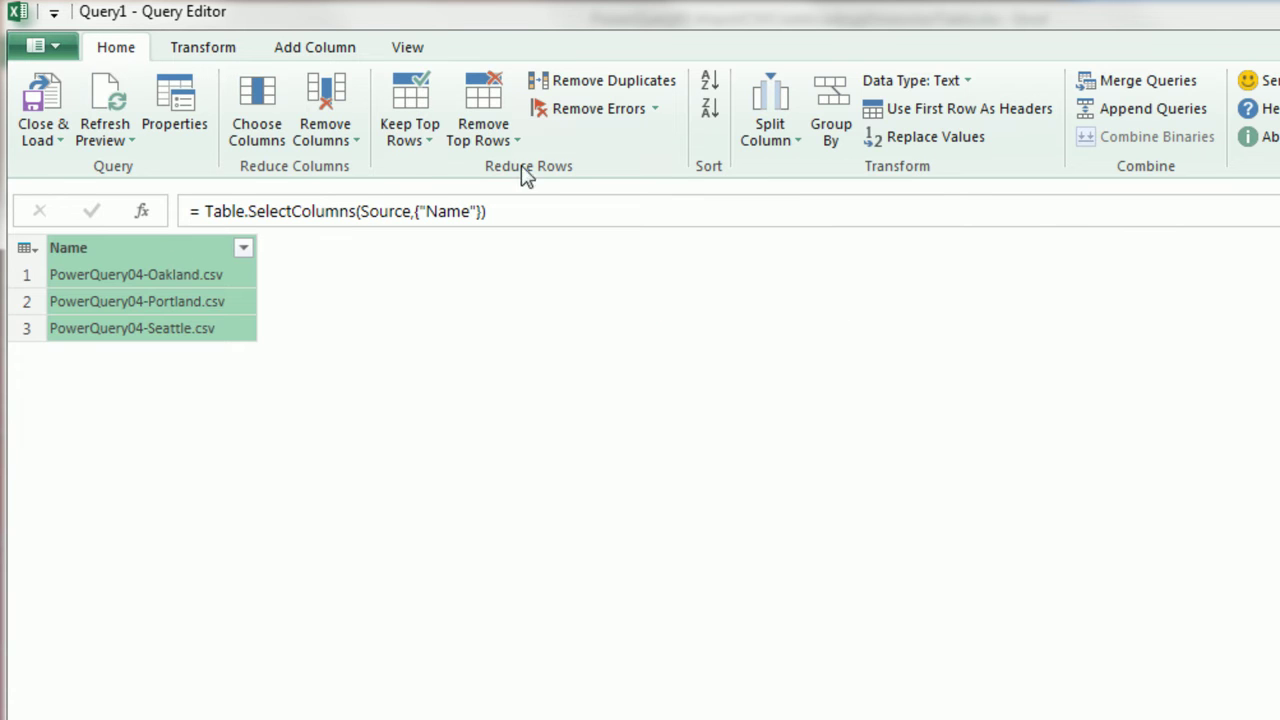
left_click(770, 132)
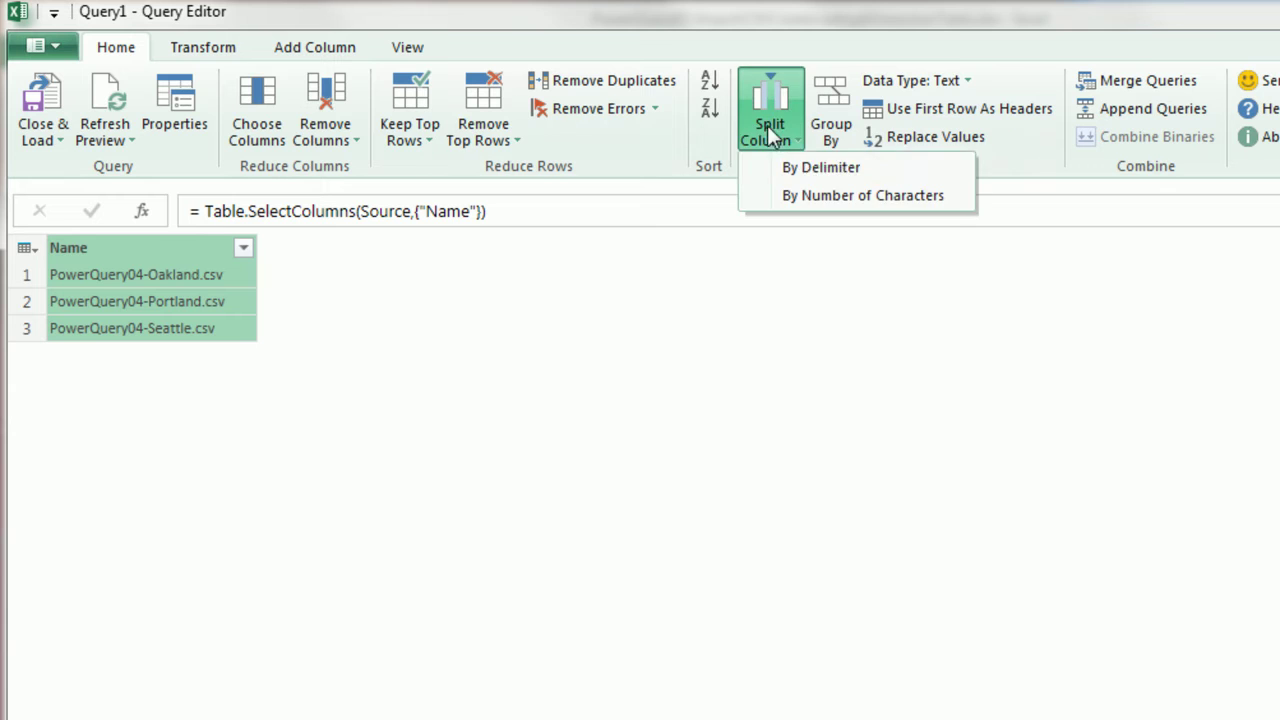
left_click(805, 167)
left_click(555, 420)
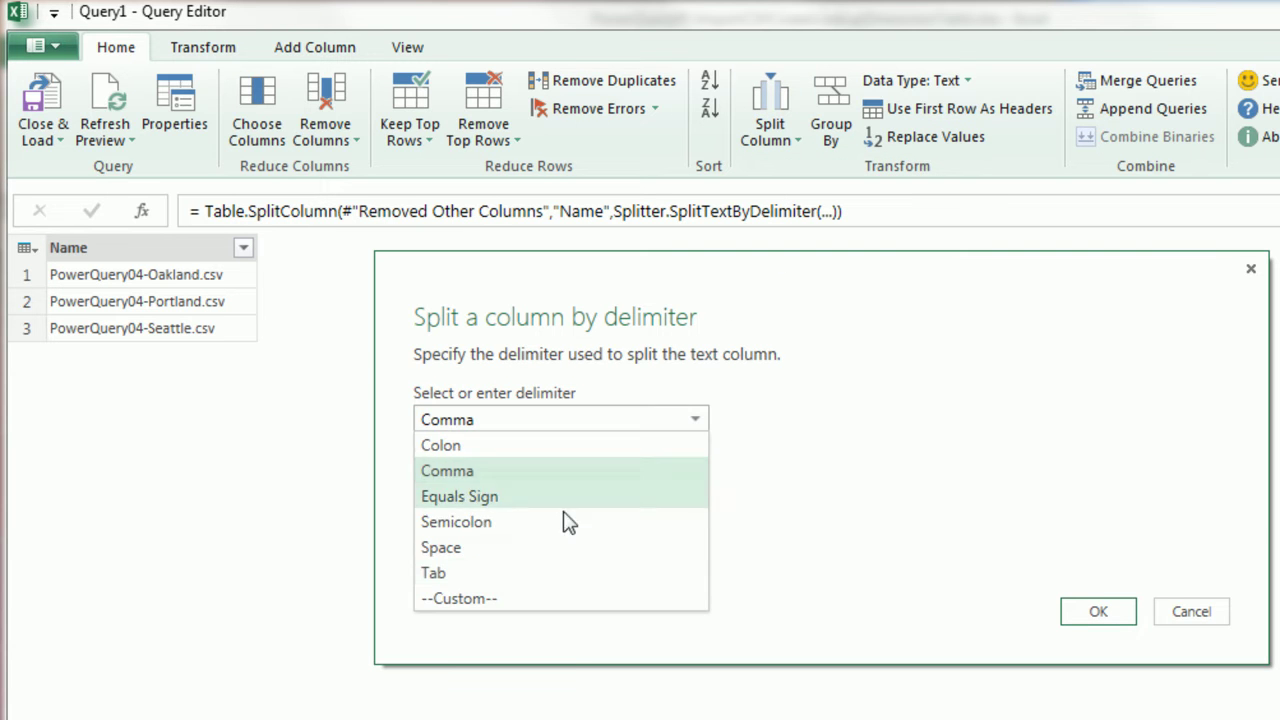
left_click(494, 598)
left_click(485, 451)
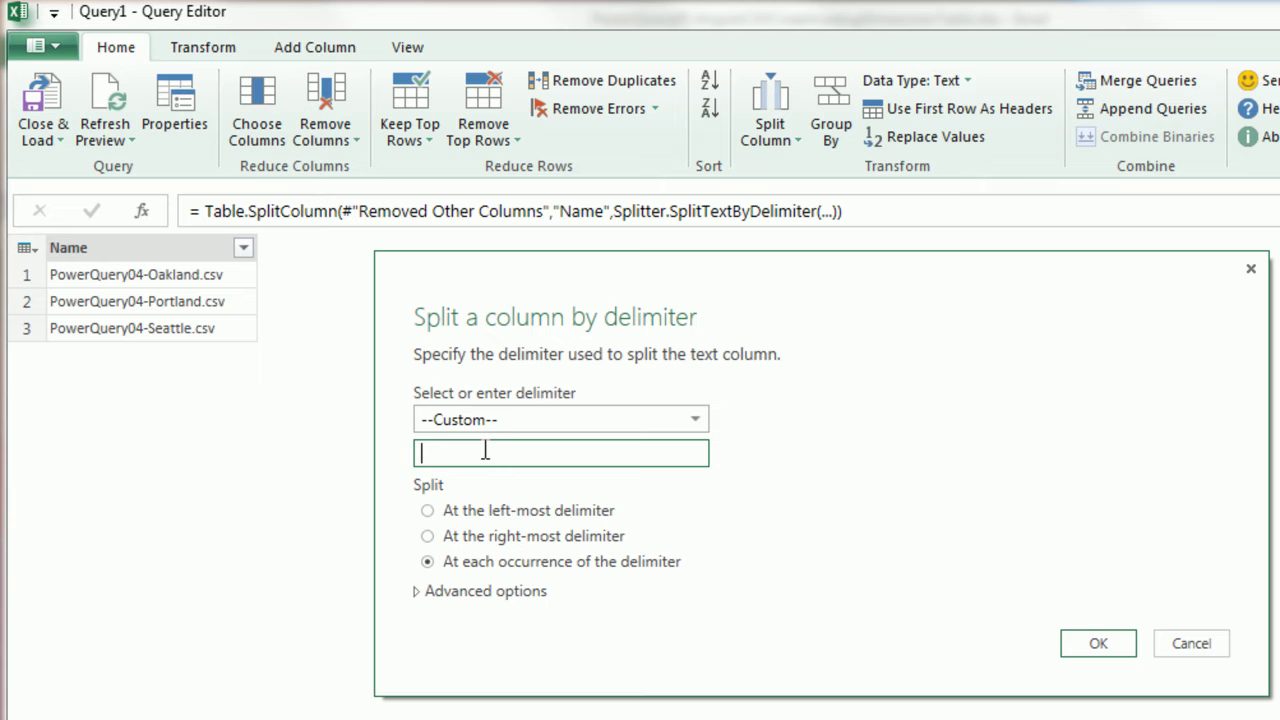
left_click(1098, 644)
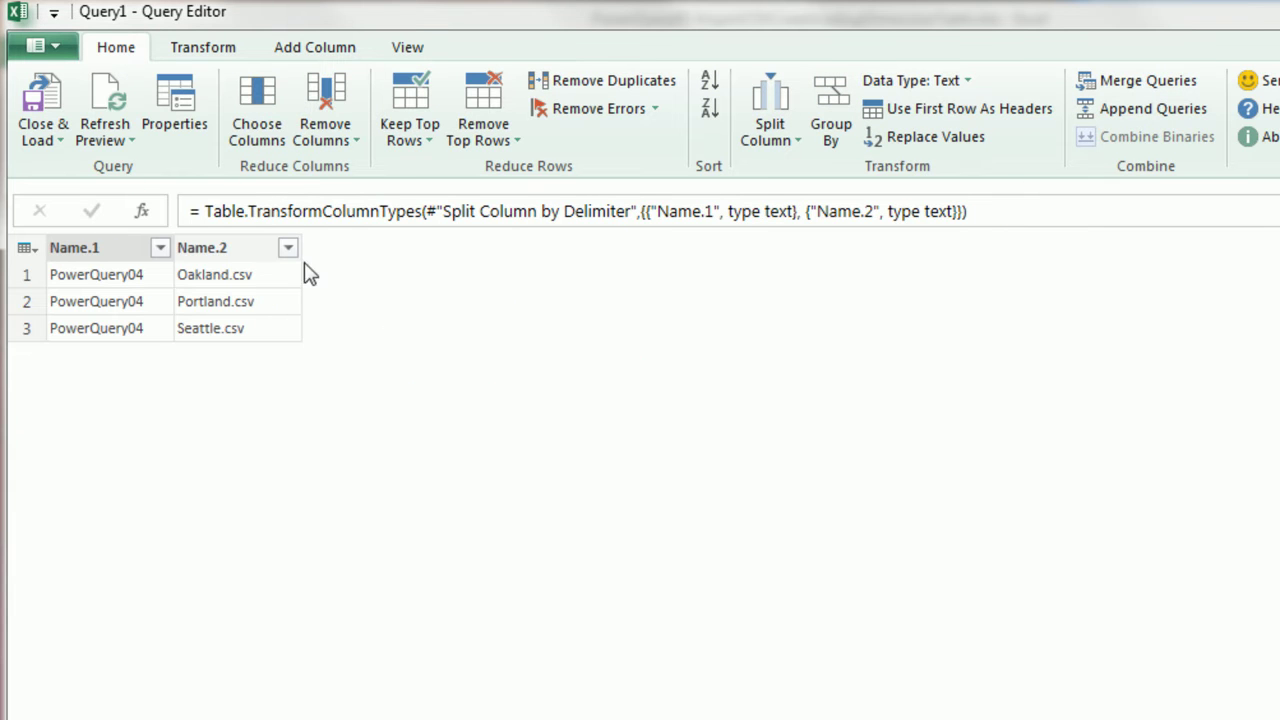
right_click(120, 248)
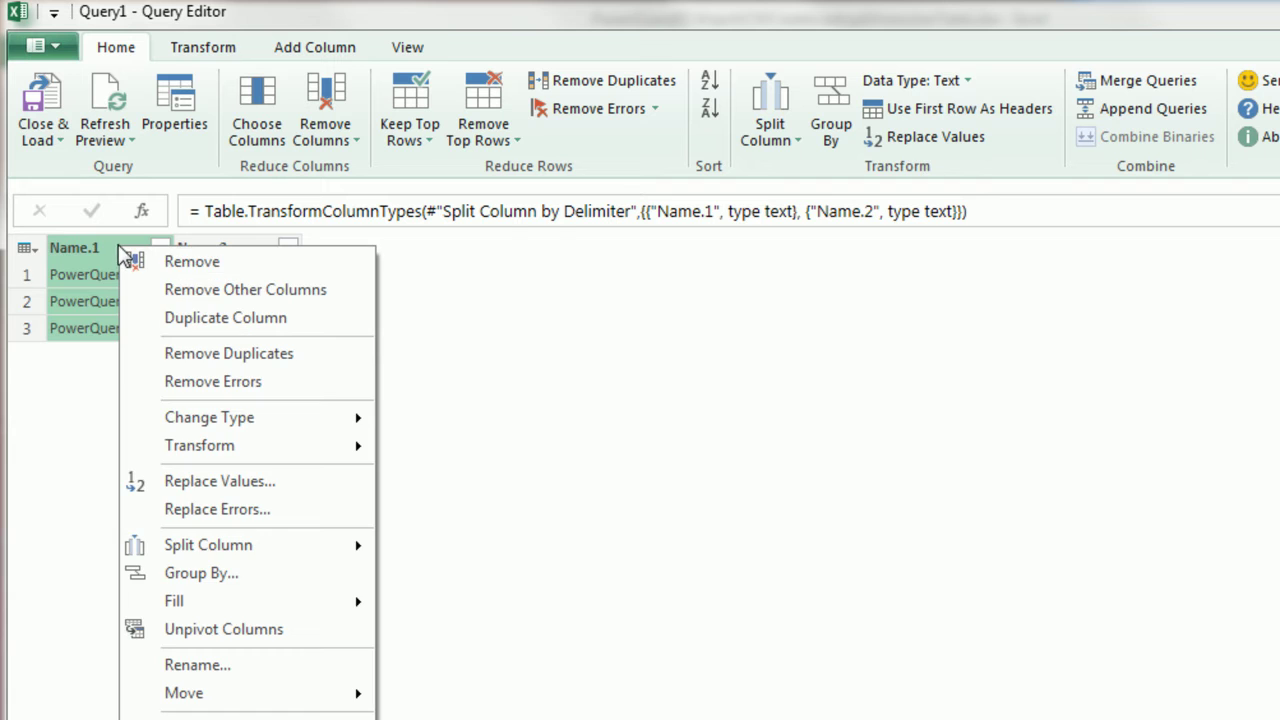
left_click(168, 264)
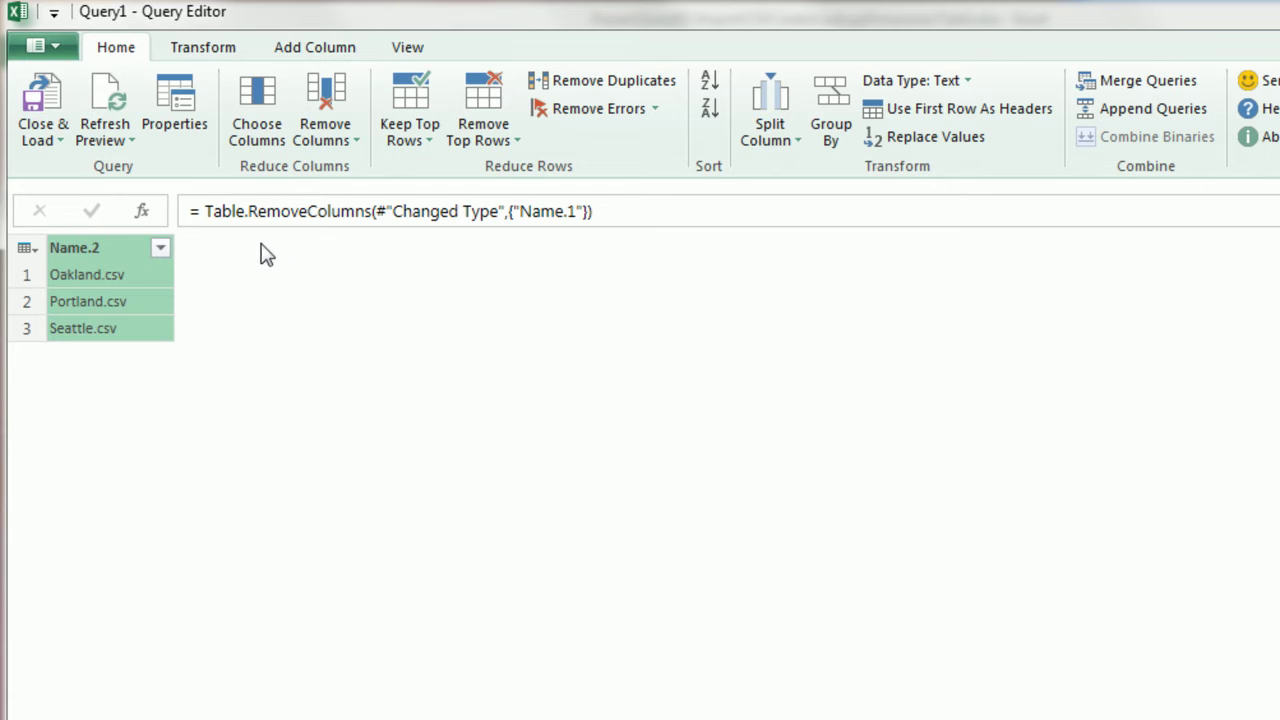
Split Name.2 at "." and delete the Name.2.2 csv extension column
left_click(766, 132)
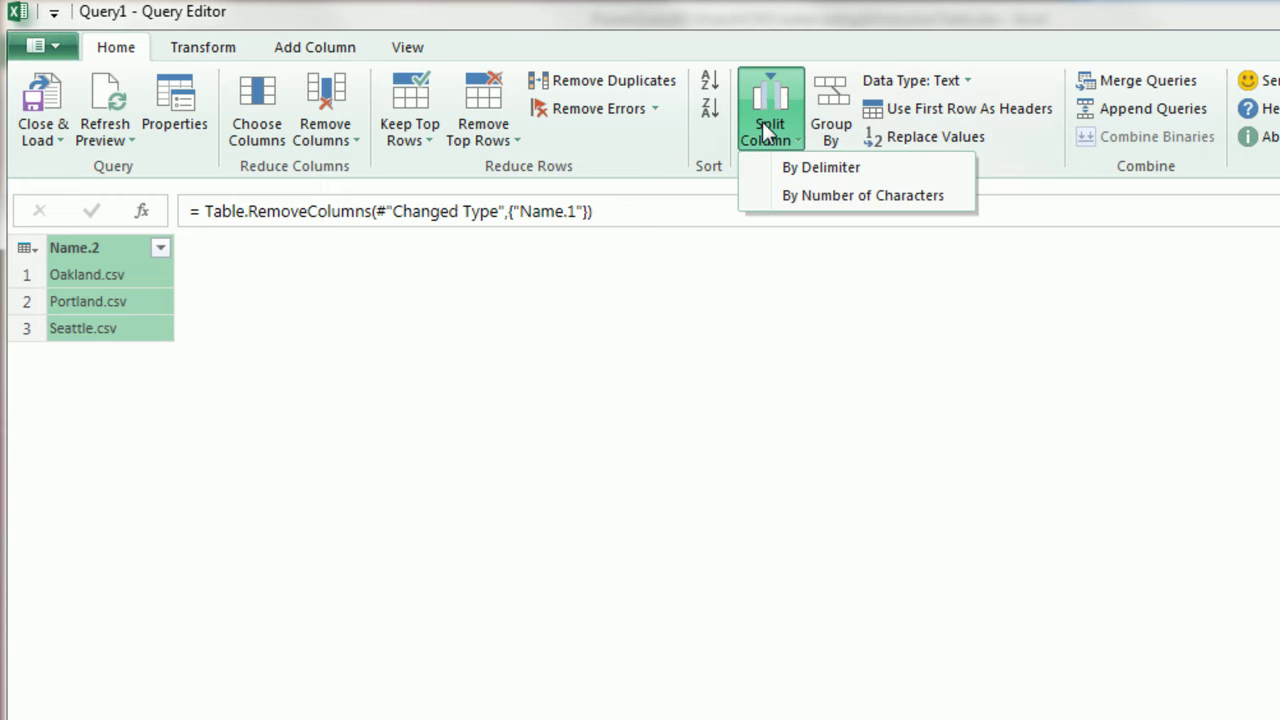
left_click(806, 170)
left_click(645, 420)
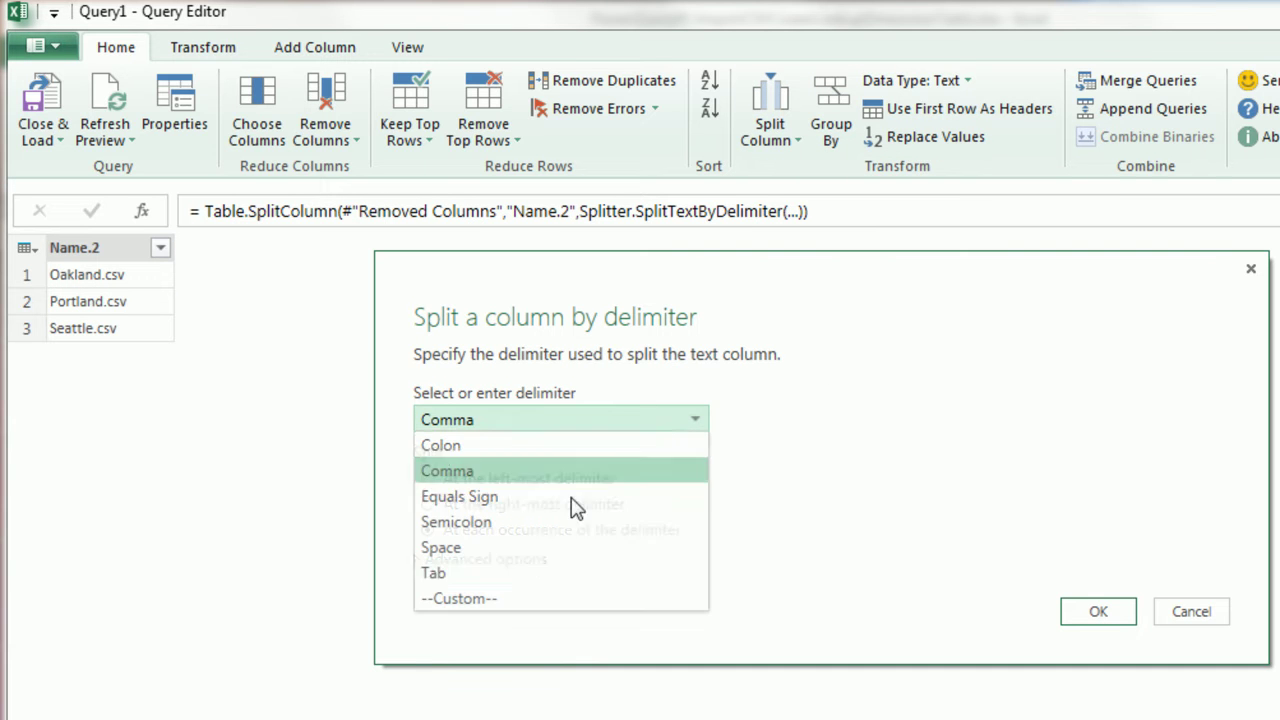
left_click(527, 599)
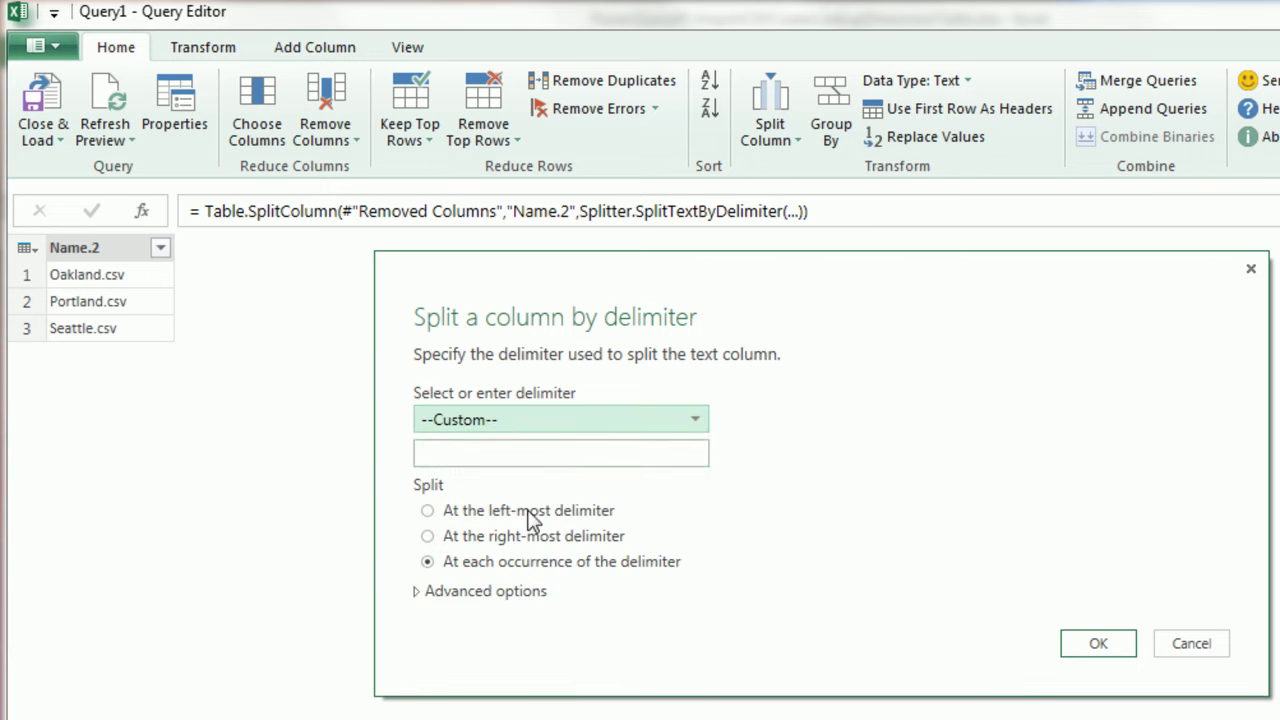
left_click(492, 452)
type(".")
left_click(1083, 645)
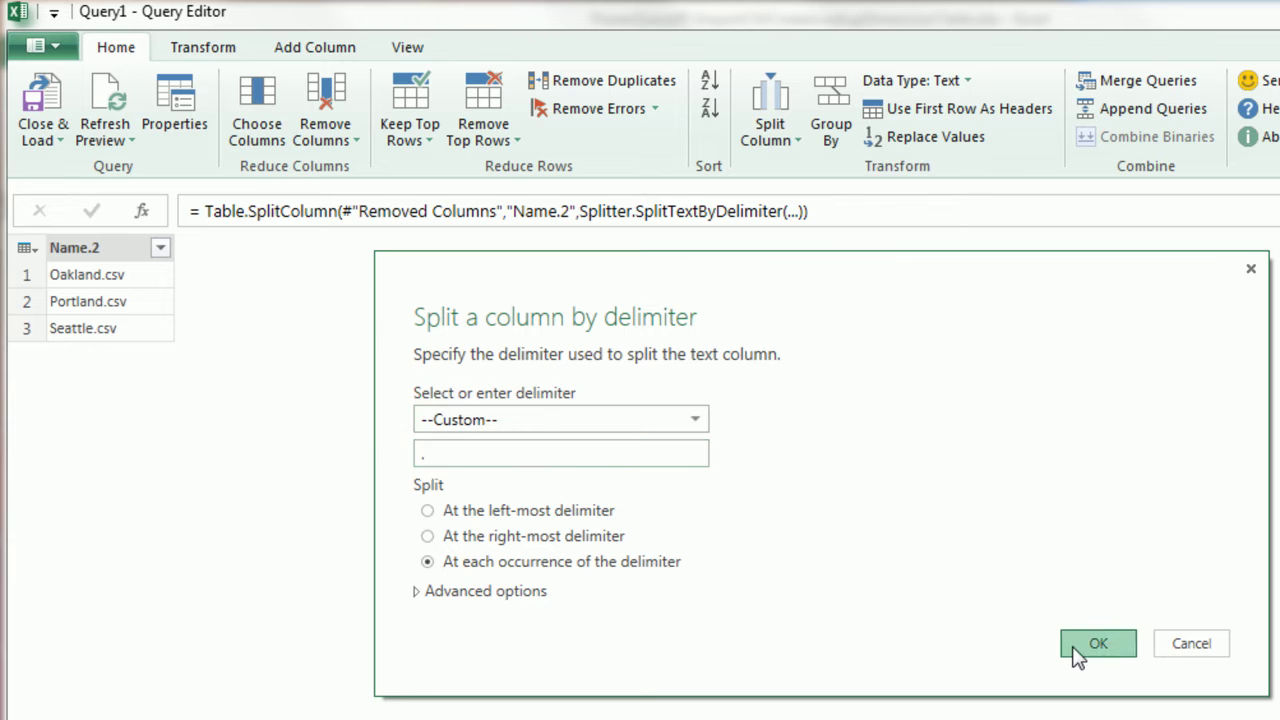
right_click(176, 262)
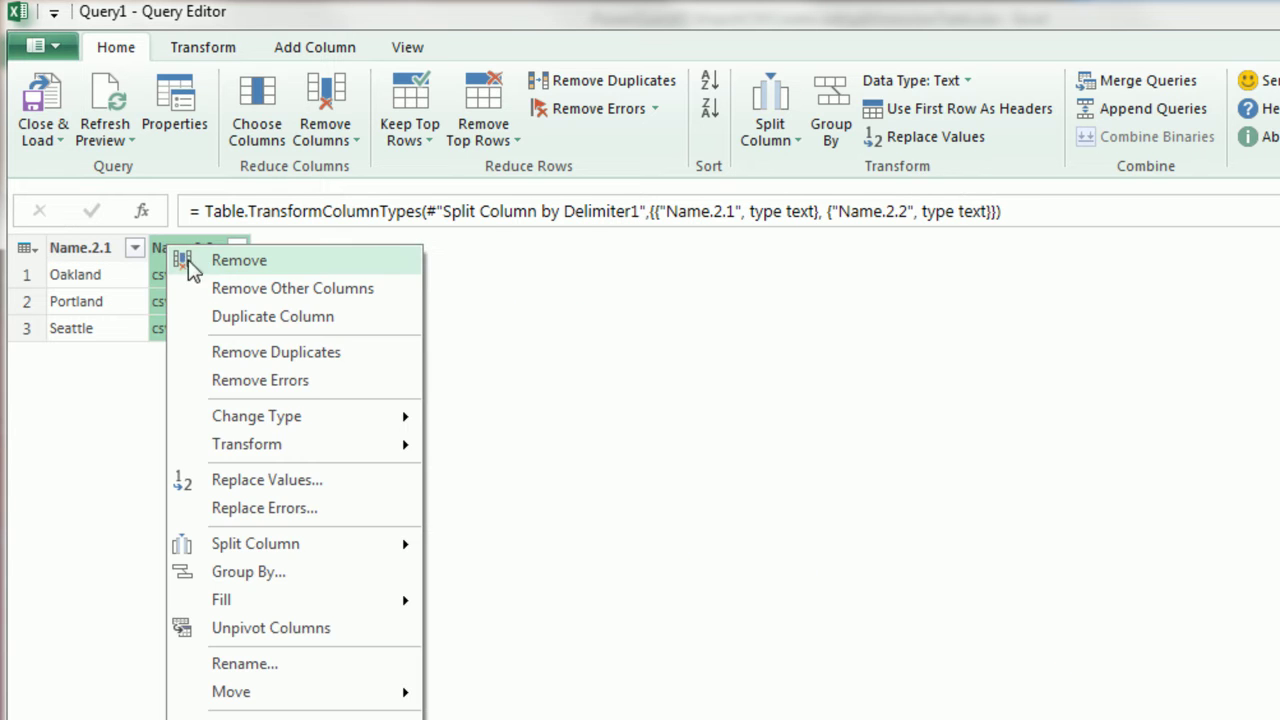
left_click(212, 264)
Rename the Name.2.1 column to City
double_click(119, 254)
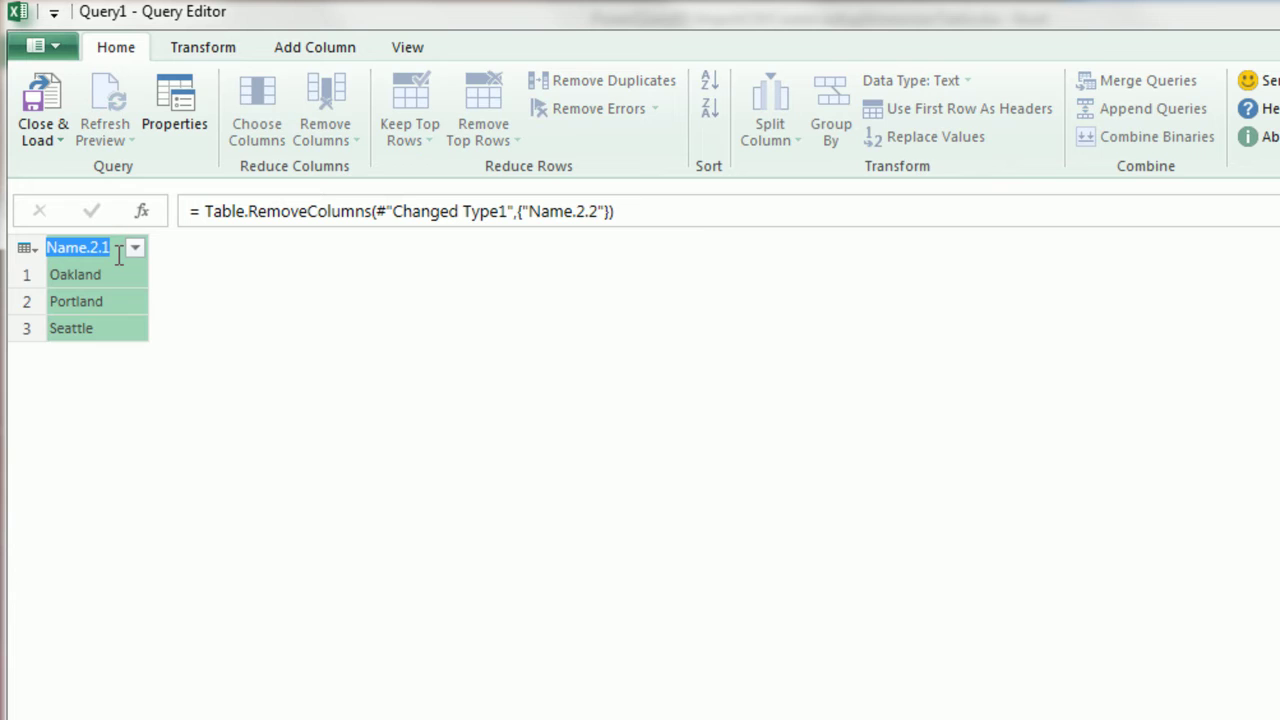
type("Ci")
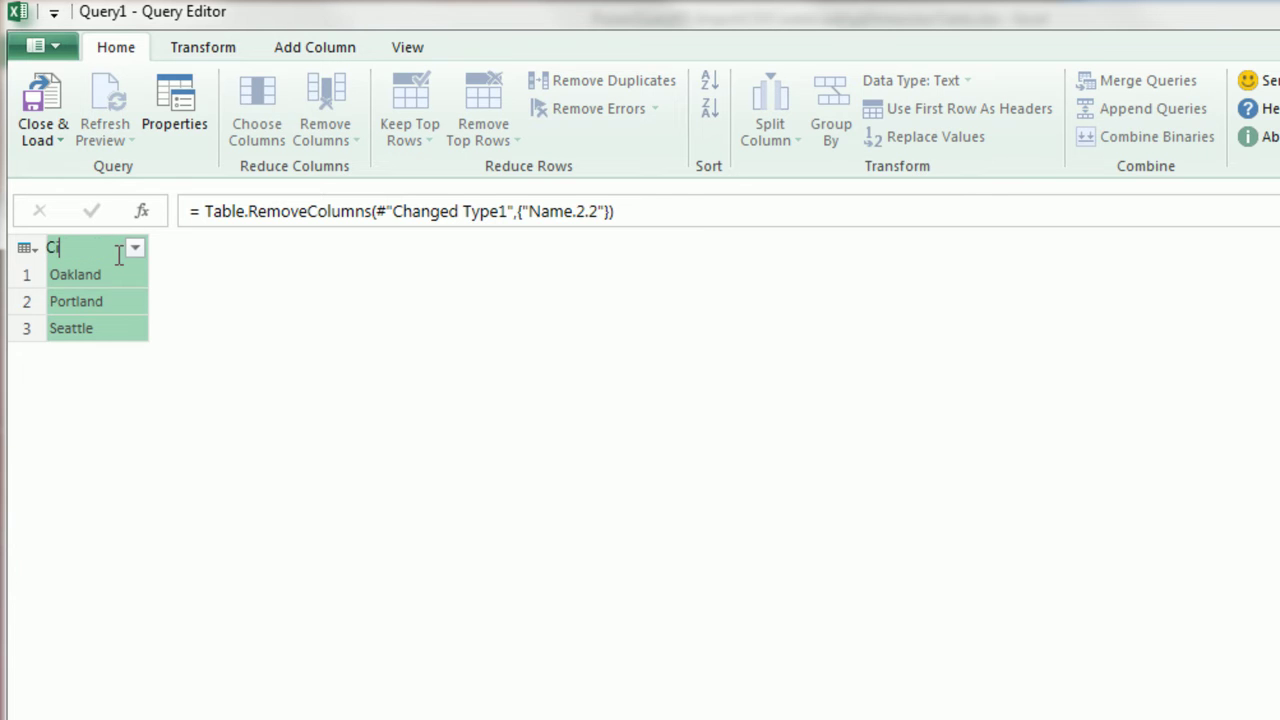
type("ty")
key("Return")
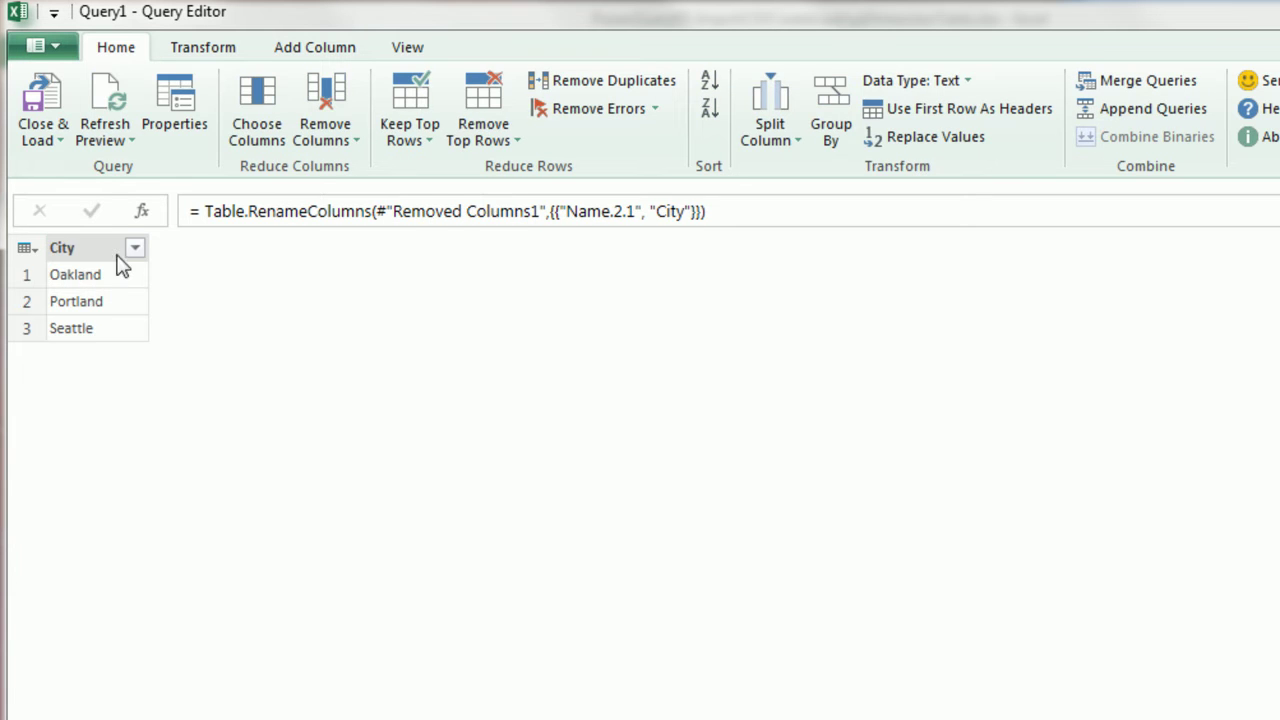
Add a 0-based index column, move it before City, and rename it CityID
left_click(336, 50)
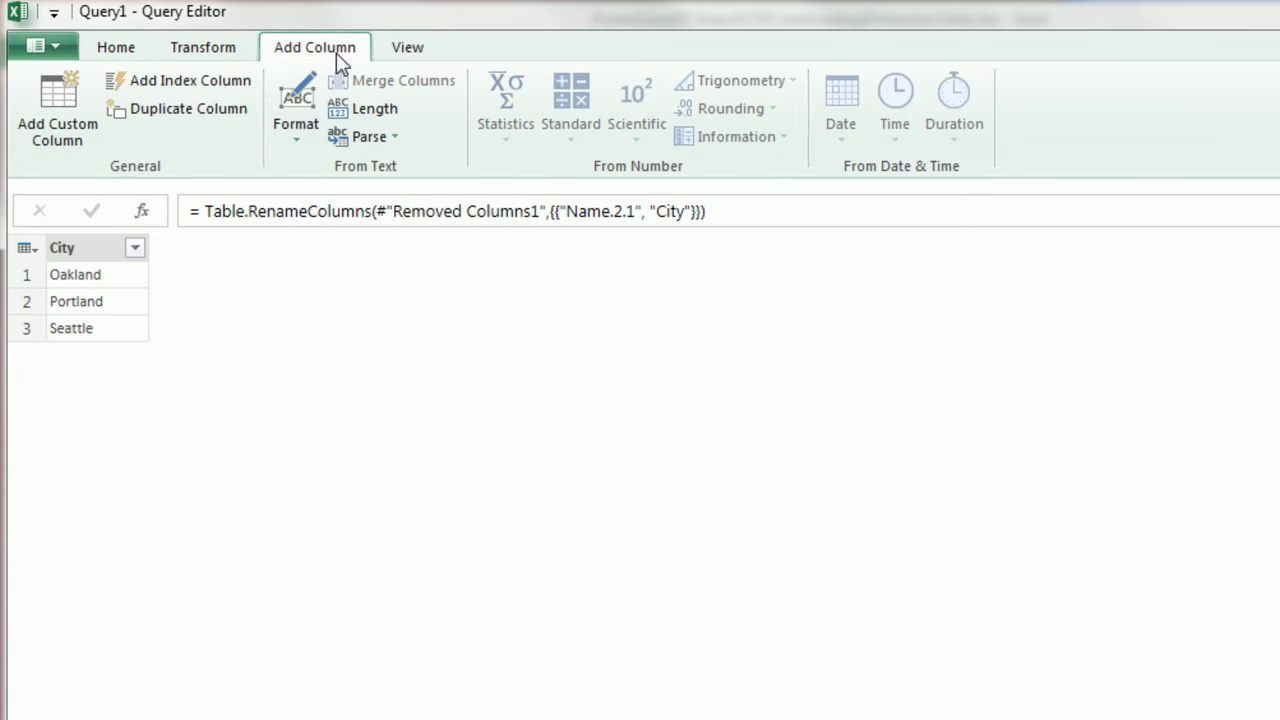
left_click(218, 83)
left_click_drag(169, 247, 84, 245)
double_click(93, 252)
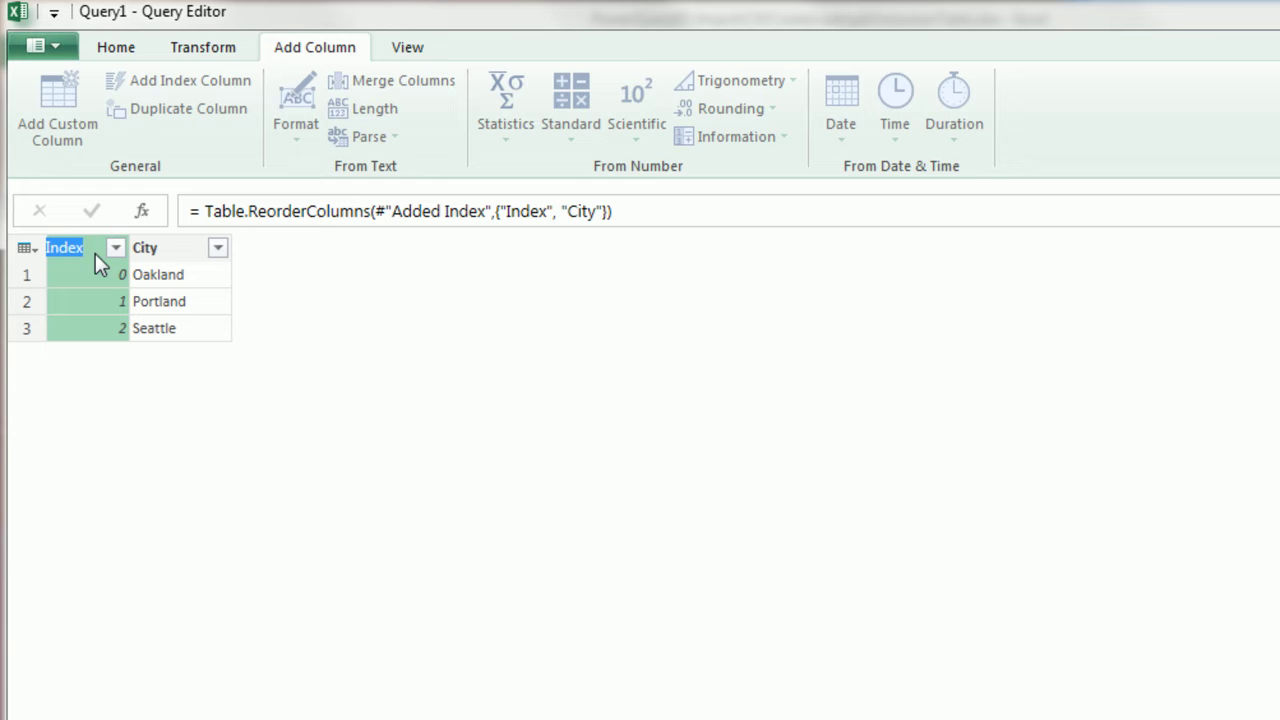
type("CityID")
key("Return")
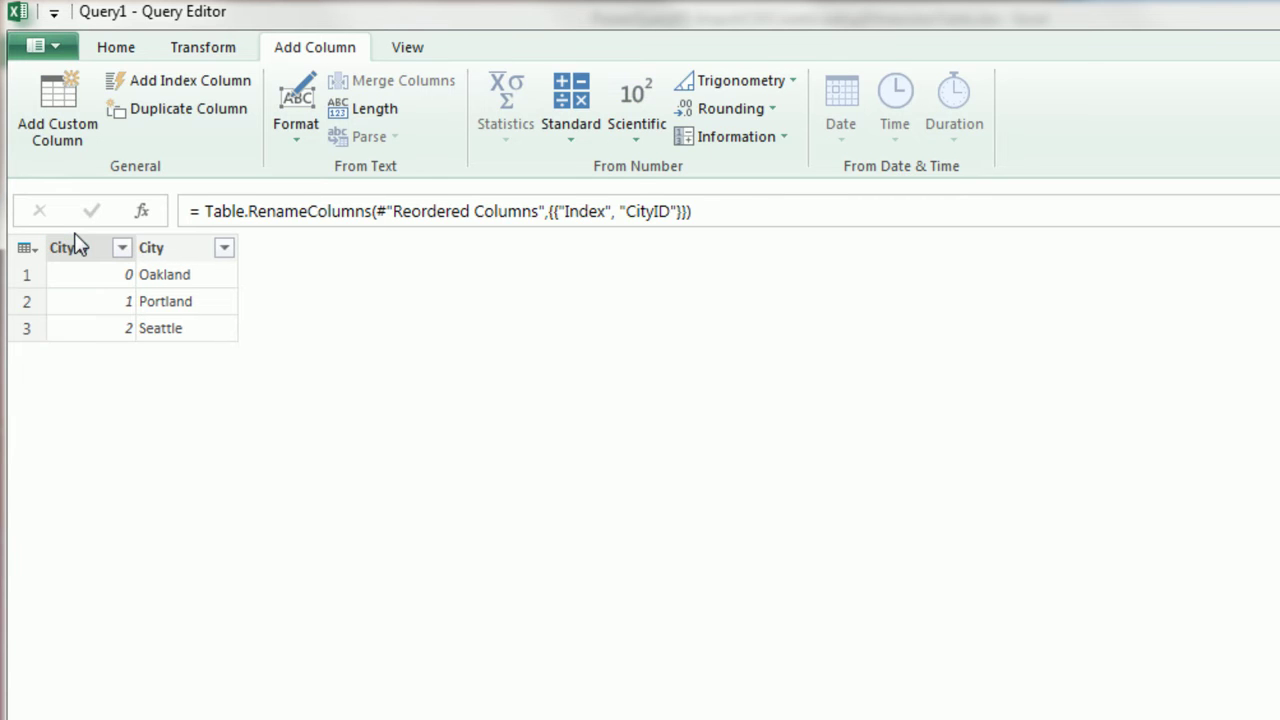
Close & Load the city query To… with Only Create Connection selected
left_click(116, 47)
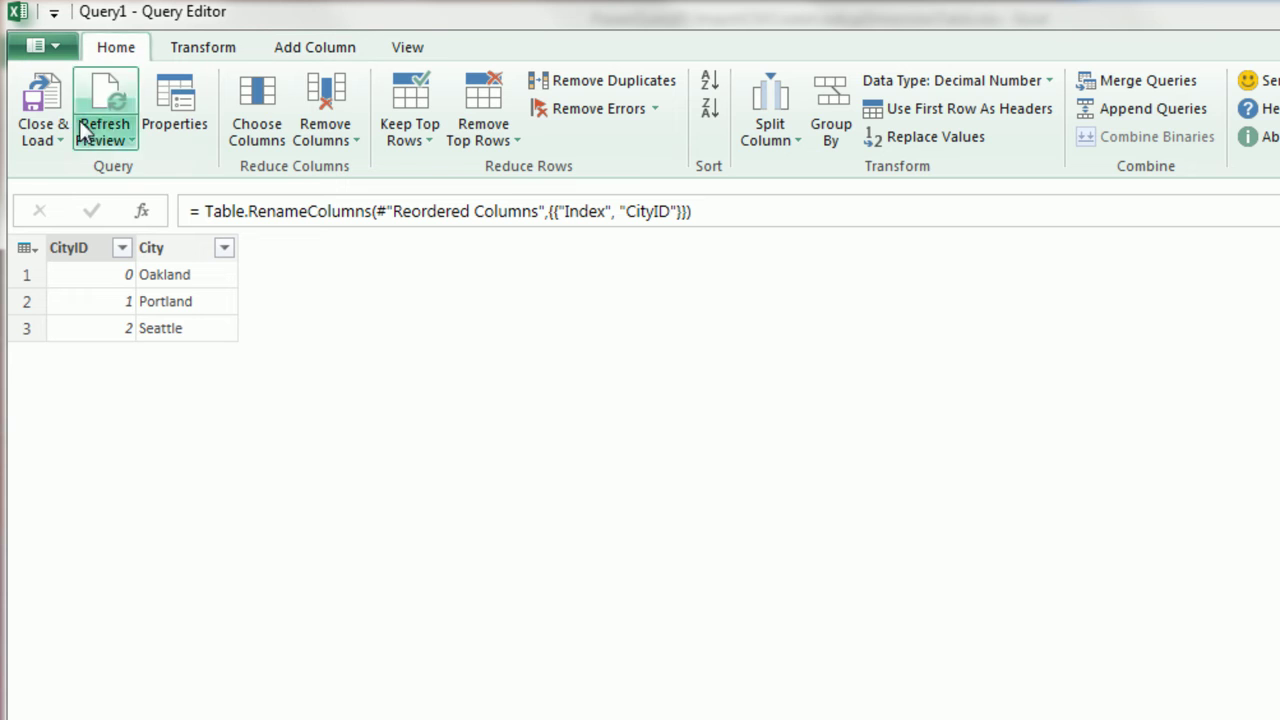
left_click(52, 136)
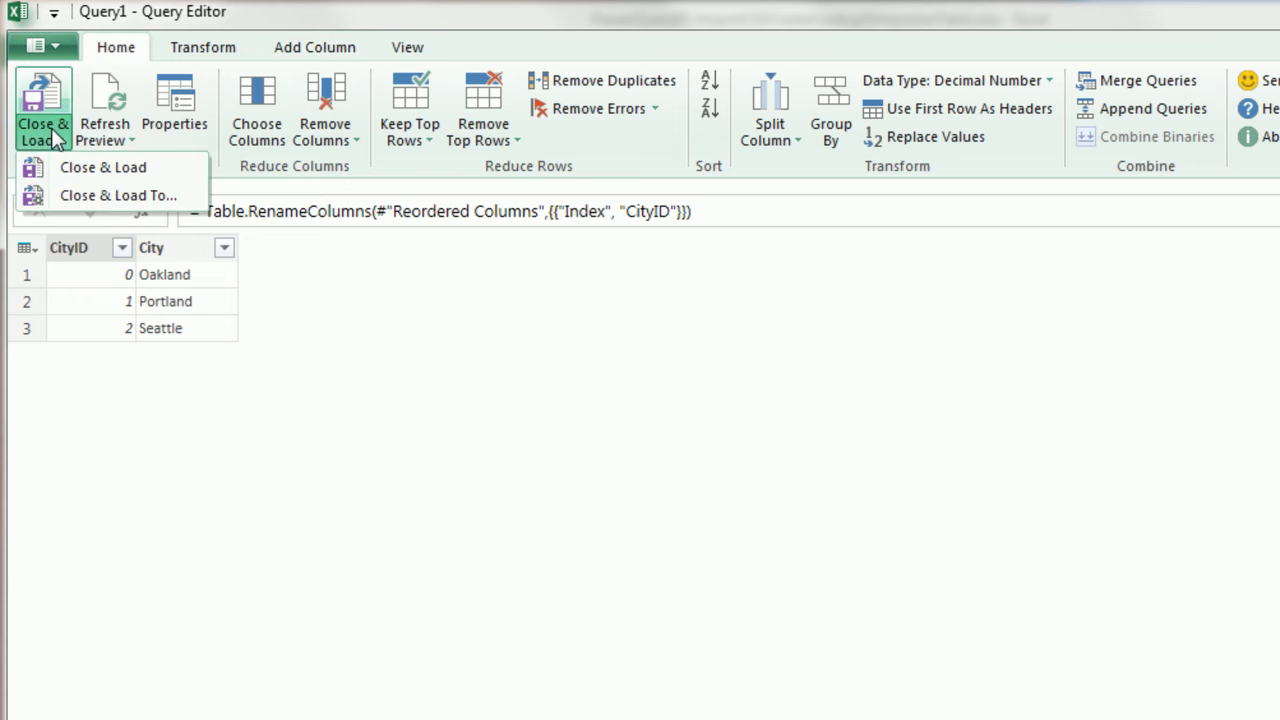
left_click(100, 193)
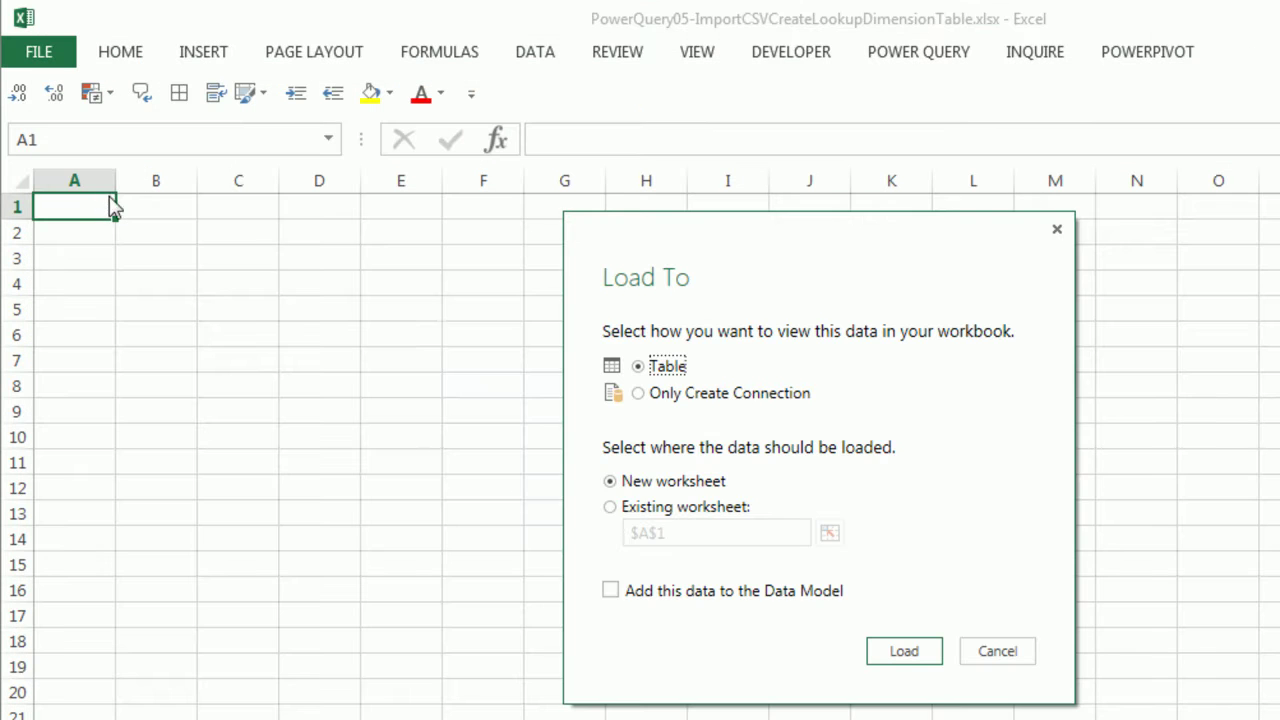
left_click(645, 398)
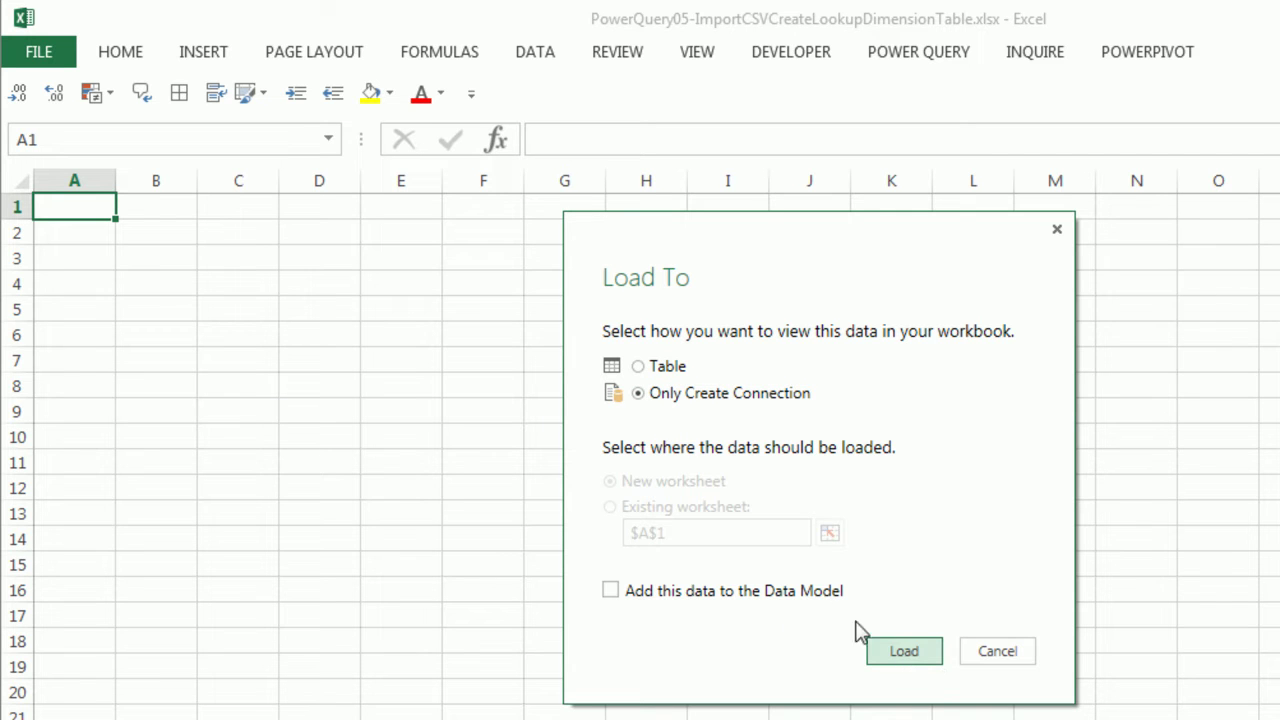
left_click(915, 660)
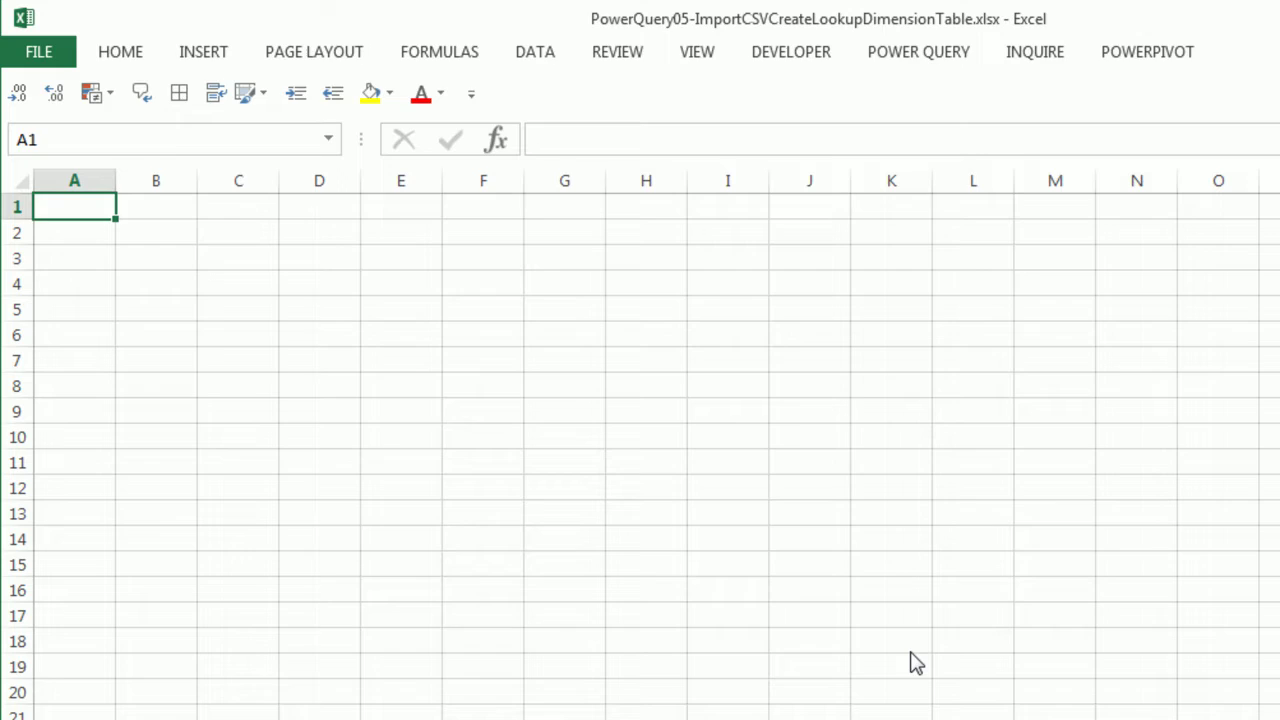
Rename Query1 to dCityTable in Query Settings and close & load it again
right_click(1057, 234)
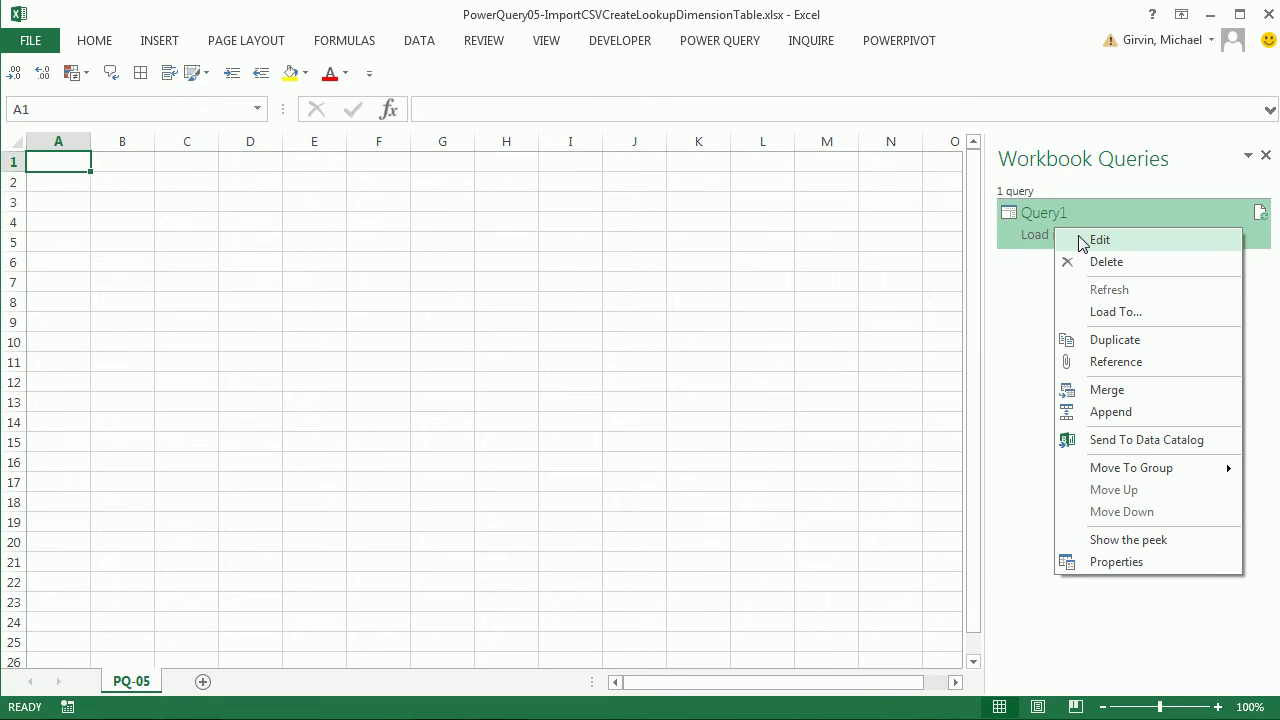
left_click(1090, 240)
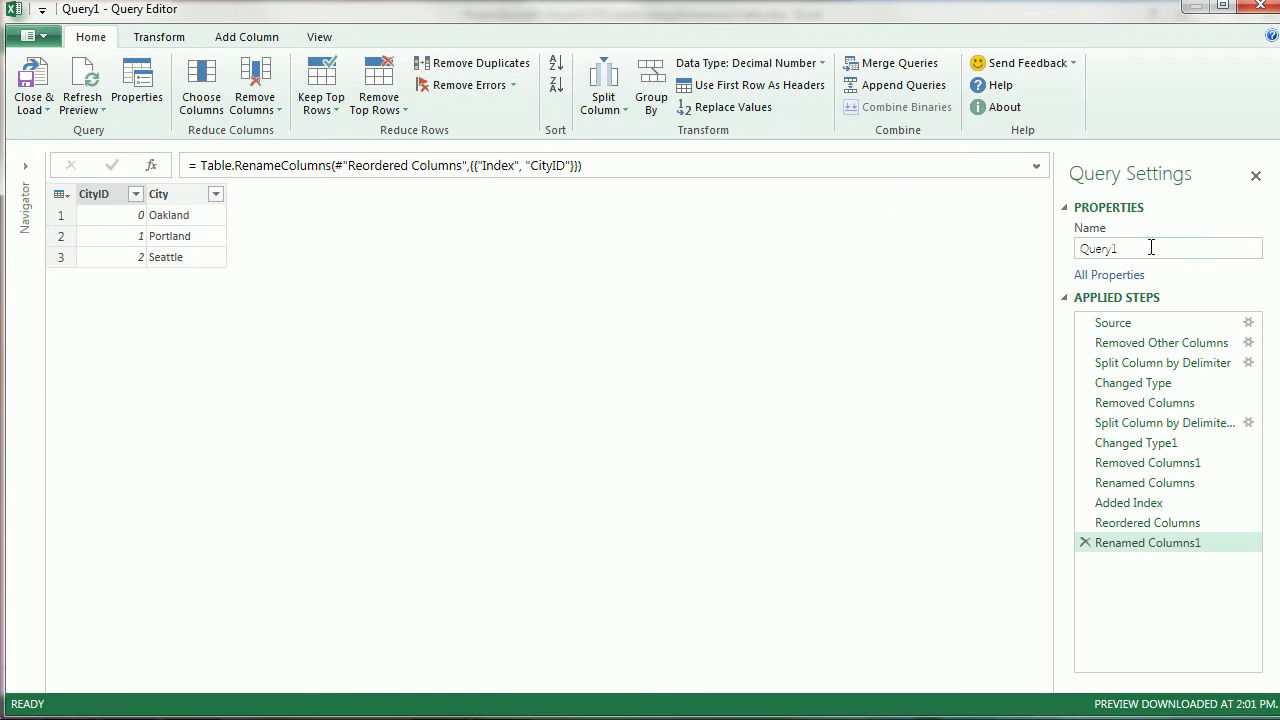
left_click(1151, 247)
type("dCityTable")
key("Return")
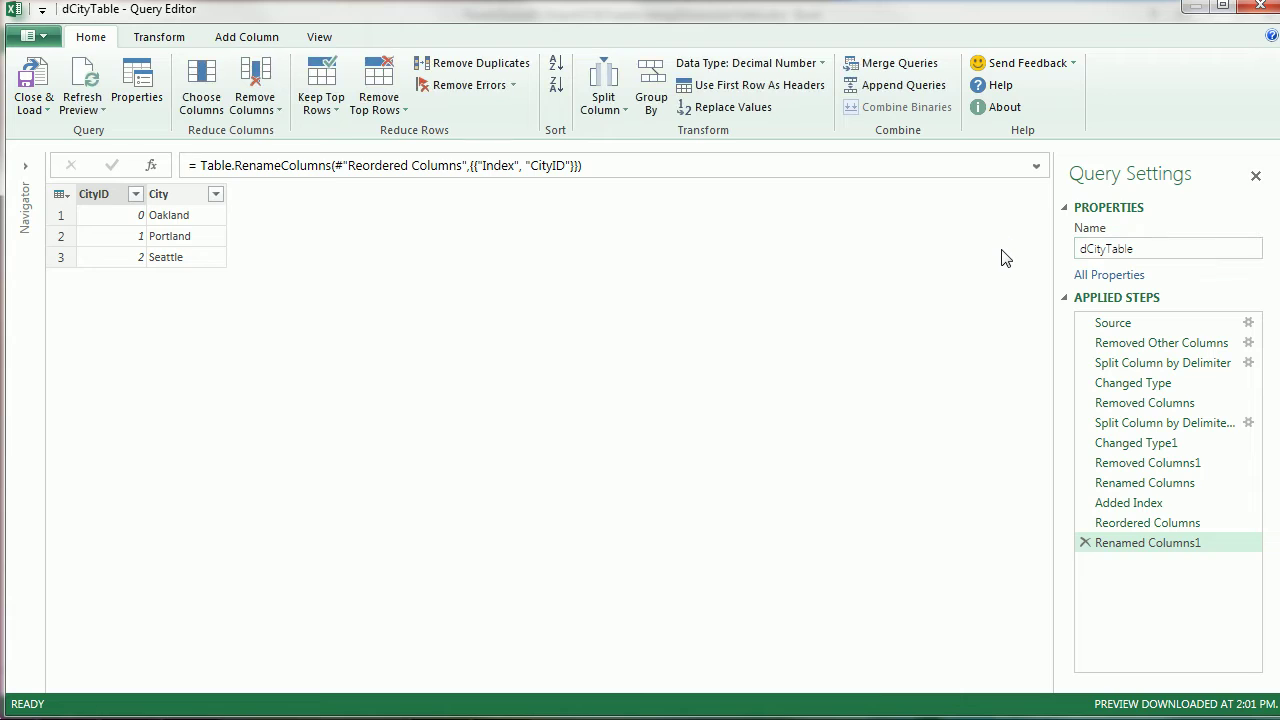
left_click(71, 201)
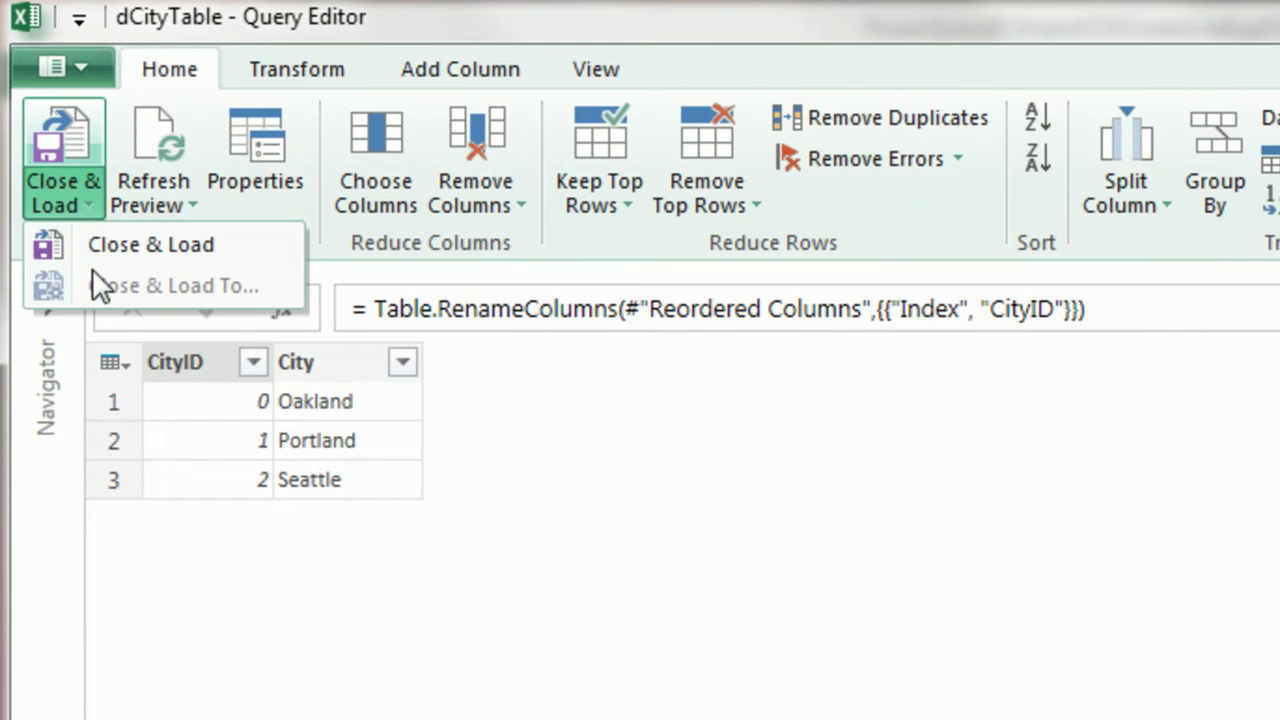
left_click(101, 246)
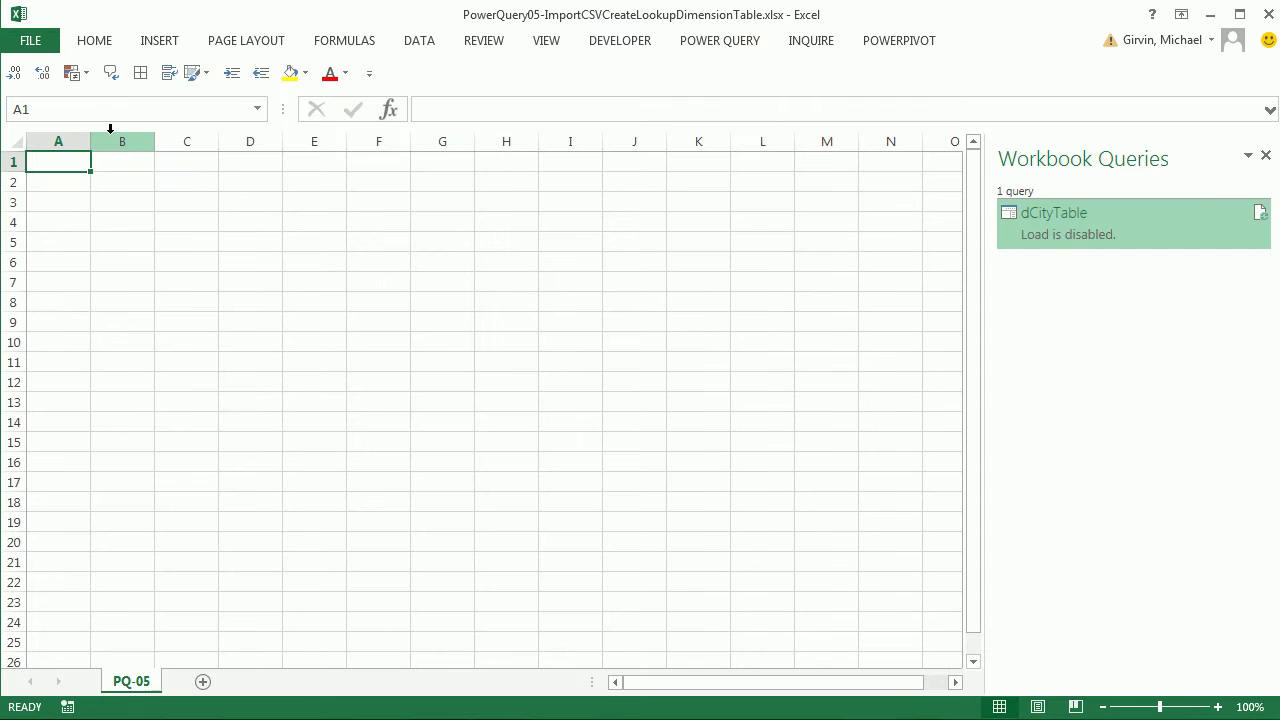
Create a new From Folder query on CityDataCSV-04 listing the Oakland, Portland and Seattle CSVs
left_click(741, 45)
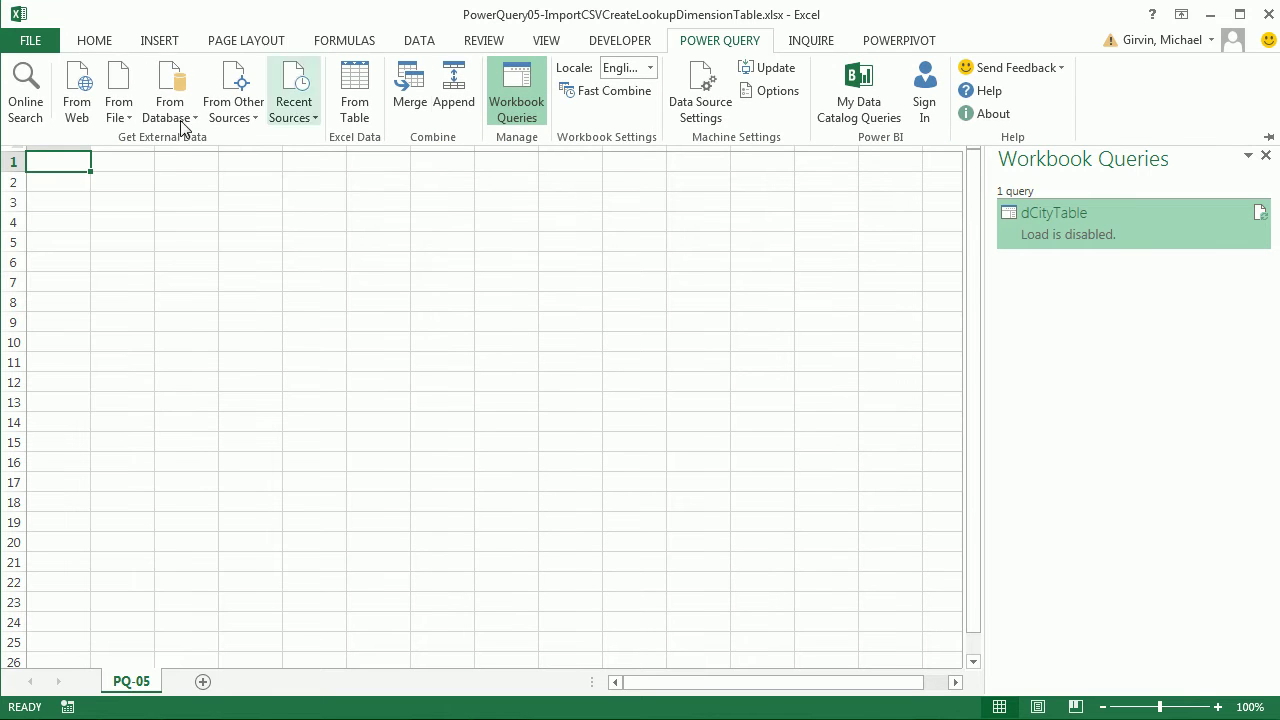
left_click(116, 112)
left_click(175, 375)
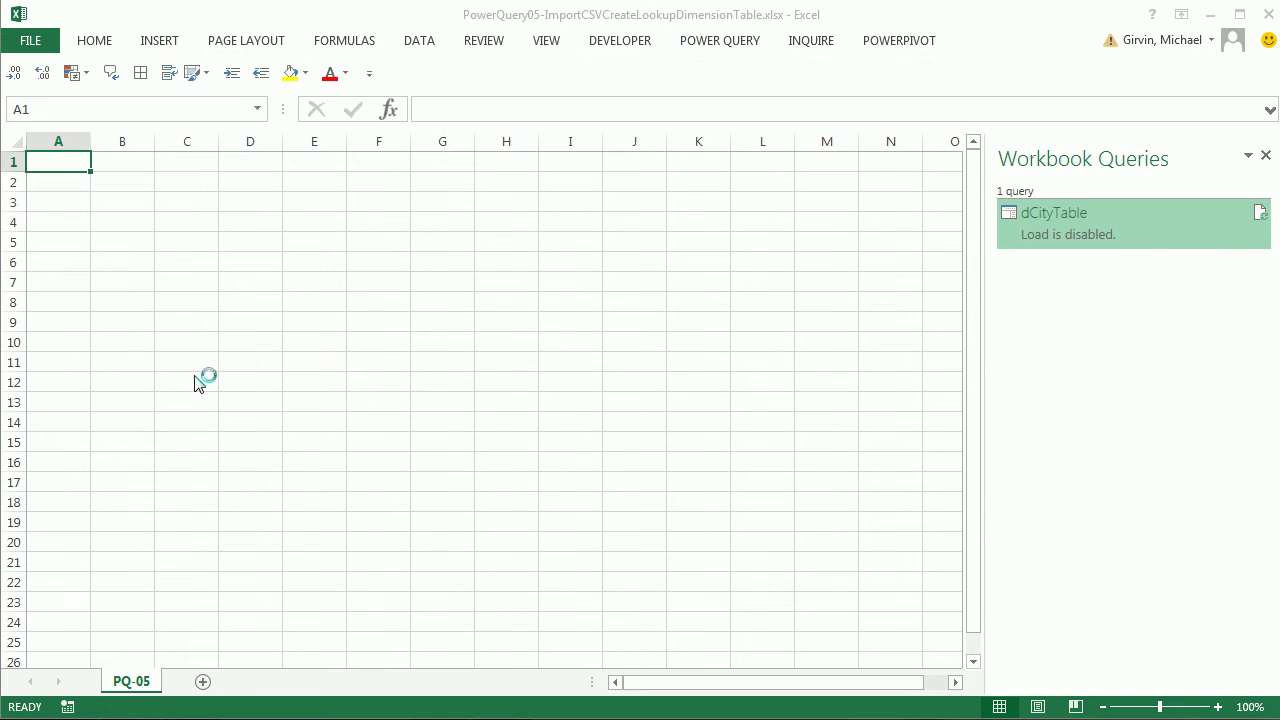
left_click(654, 365)
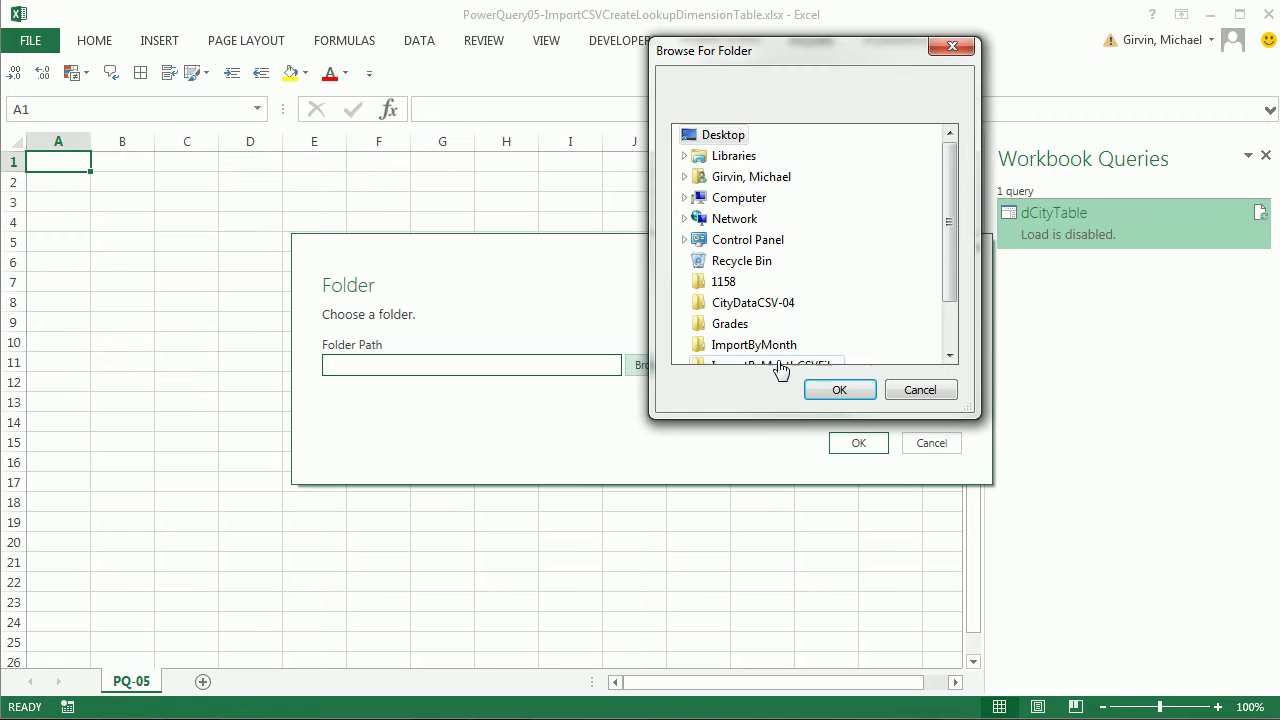
left_click(787, 312)
left_click(840, 390)
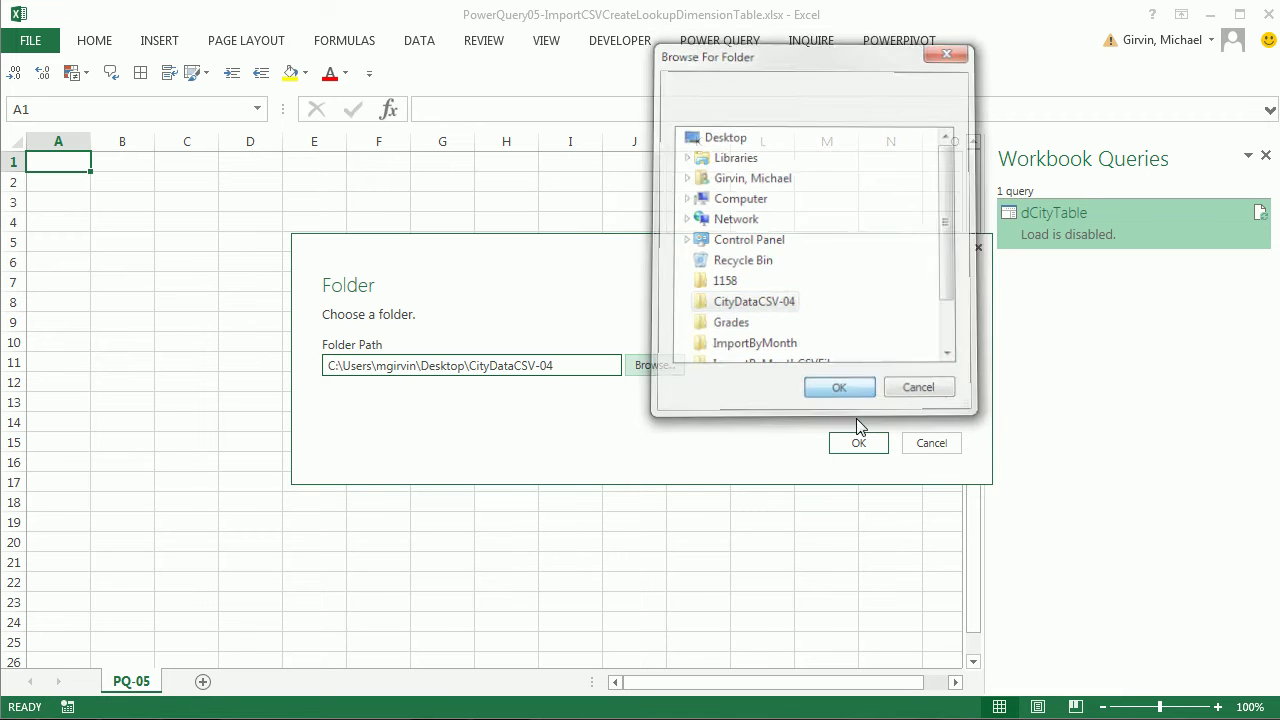
left_click(874, 447)
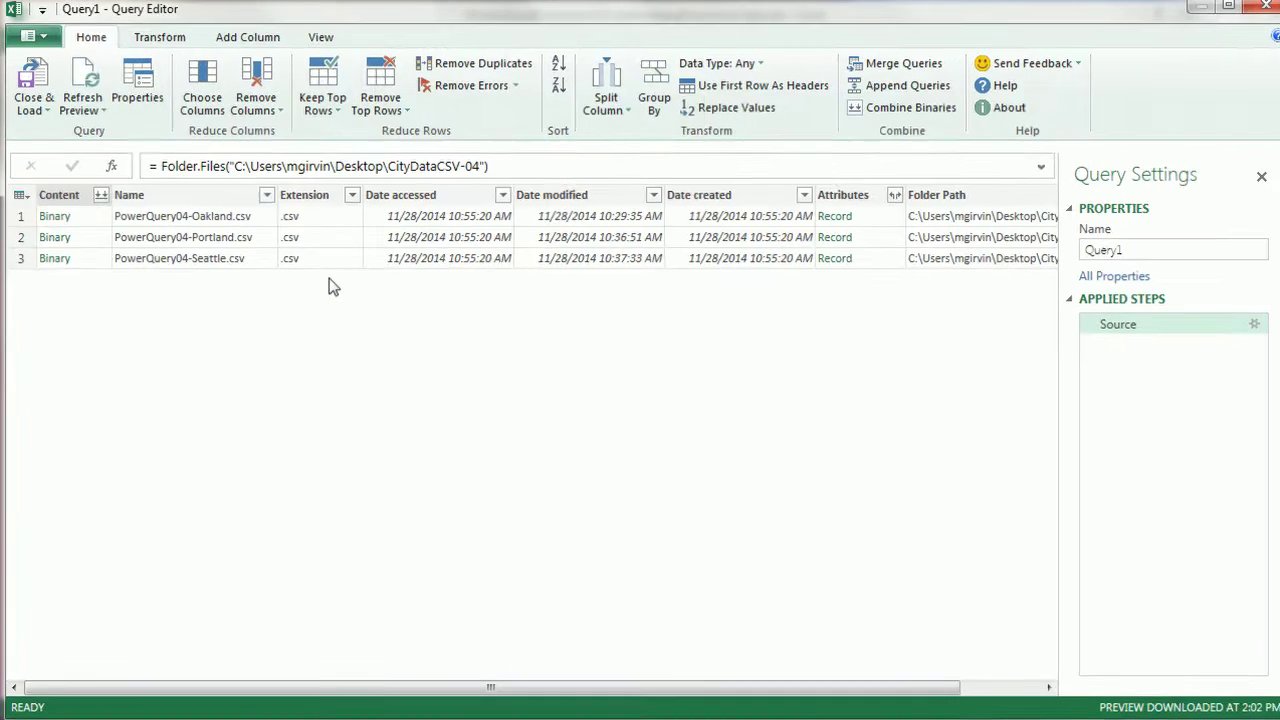
Keep only the Content column and combine the binaries into one table
left_click(85, 298)
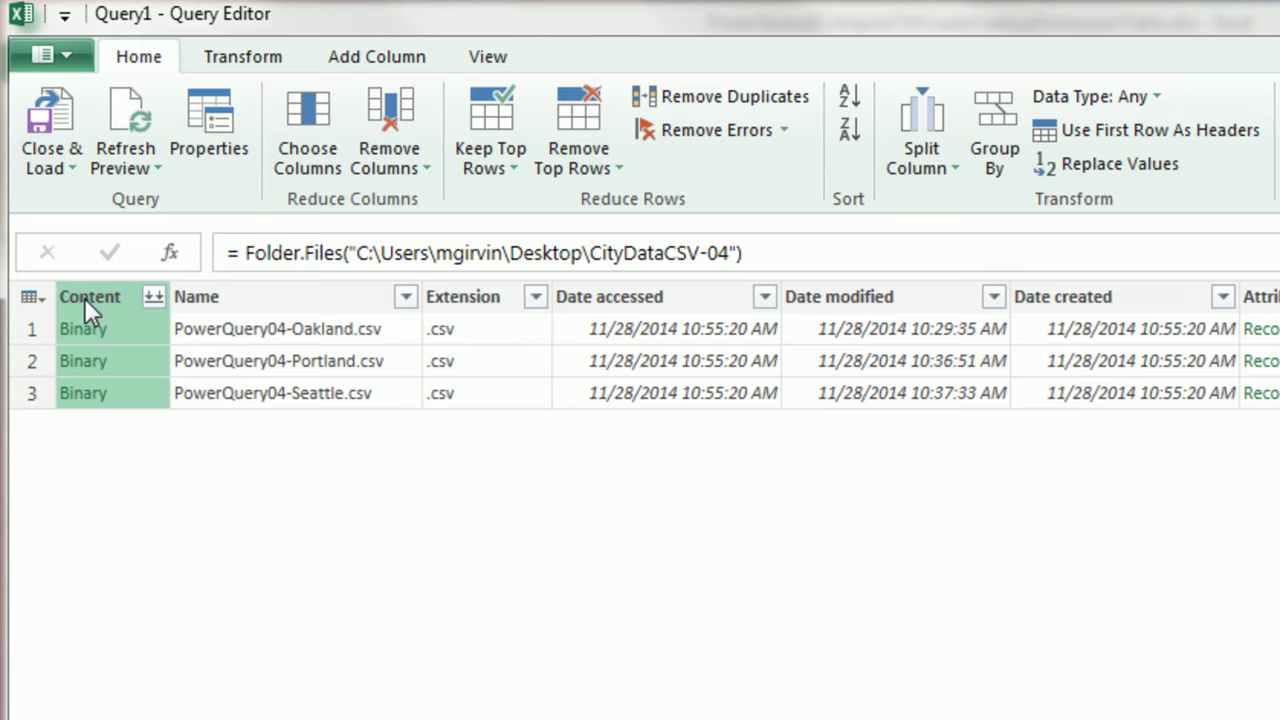
right_click(85, 298)
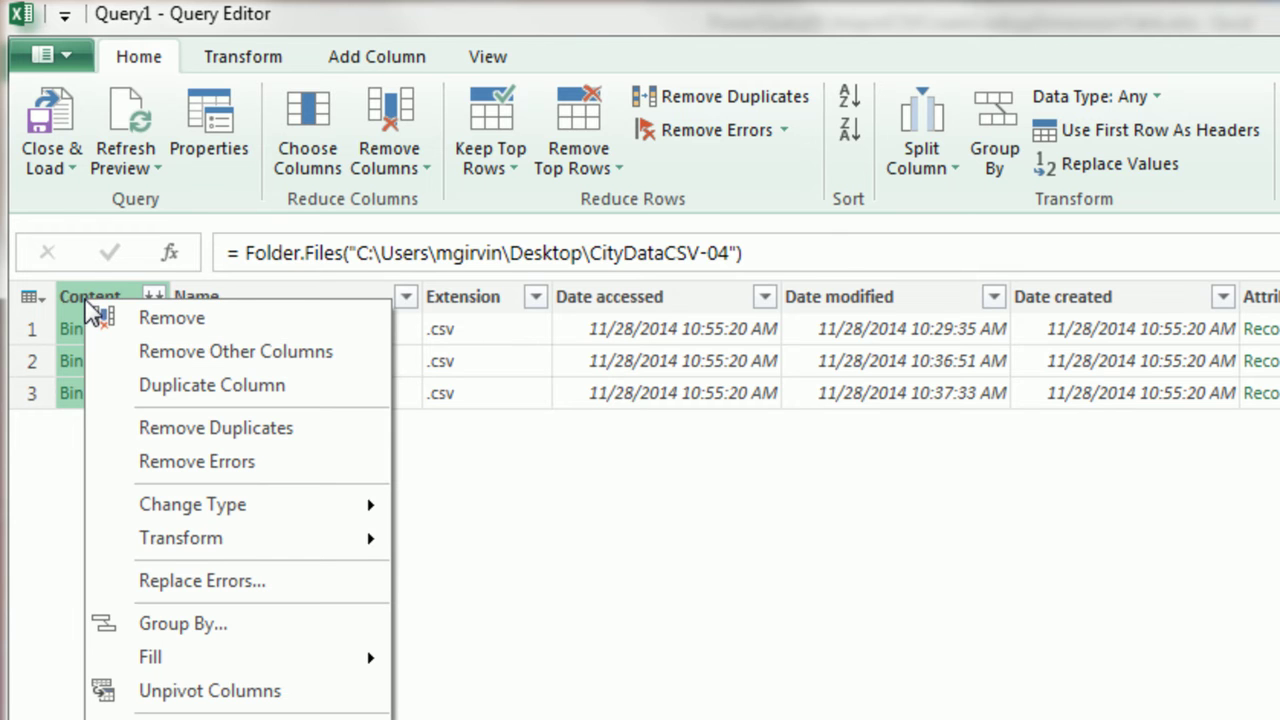
left_click(176, 348)
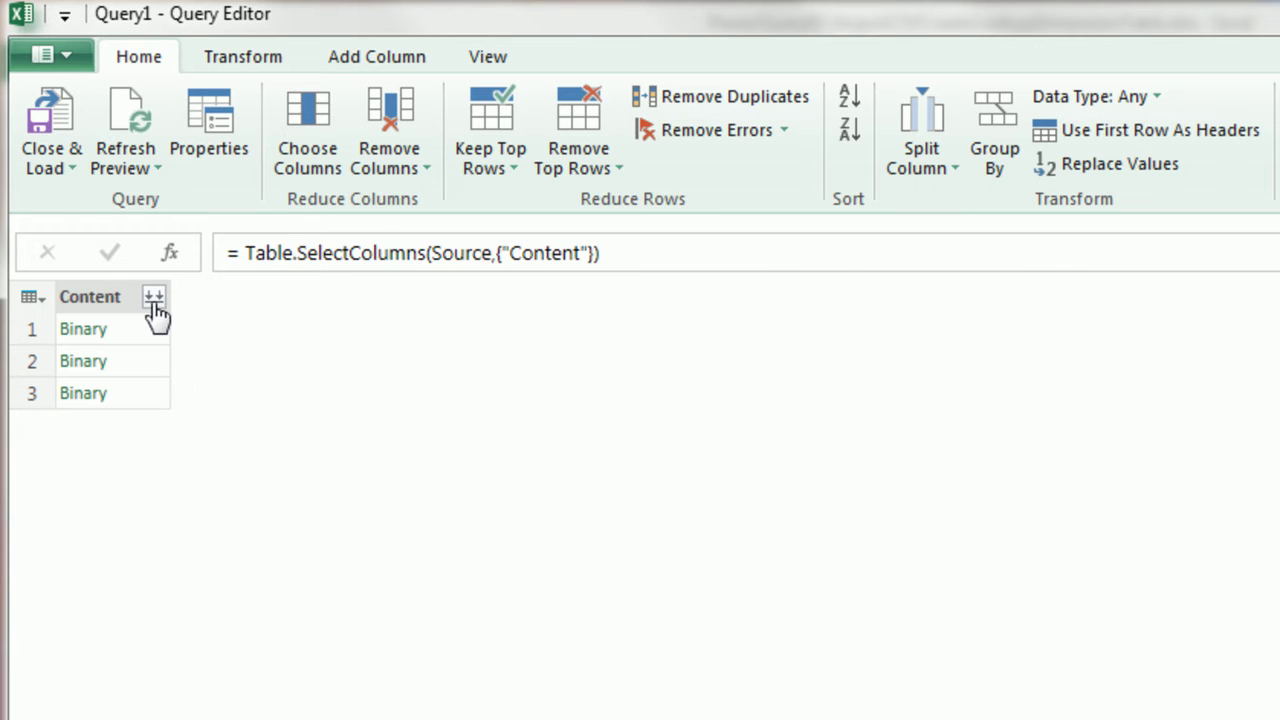
left_click(154, 302)
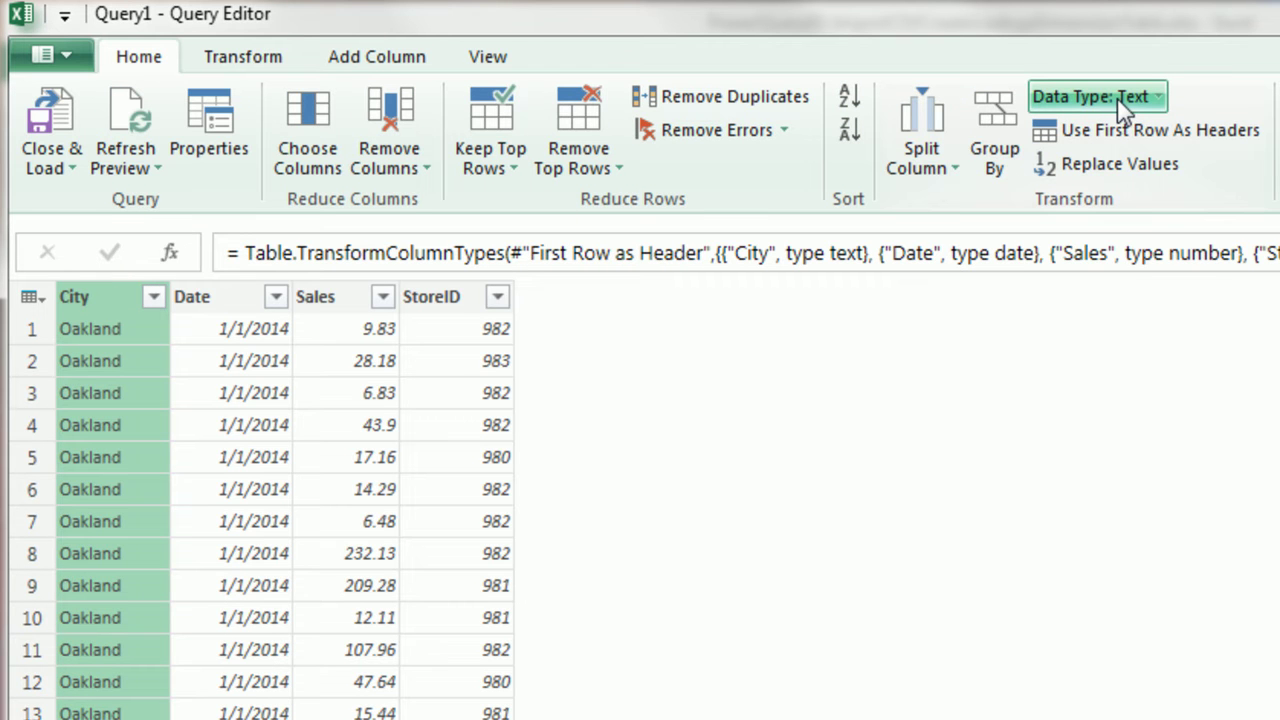
Check the Date and Sales data types and set StoreID to Text
left_click(216, 306)
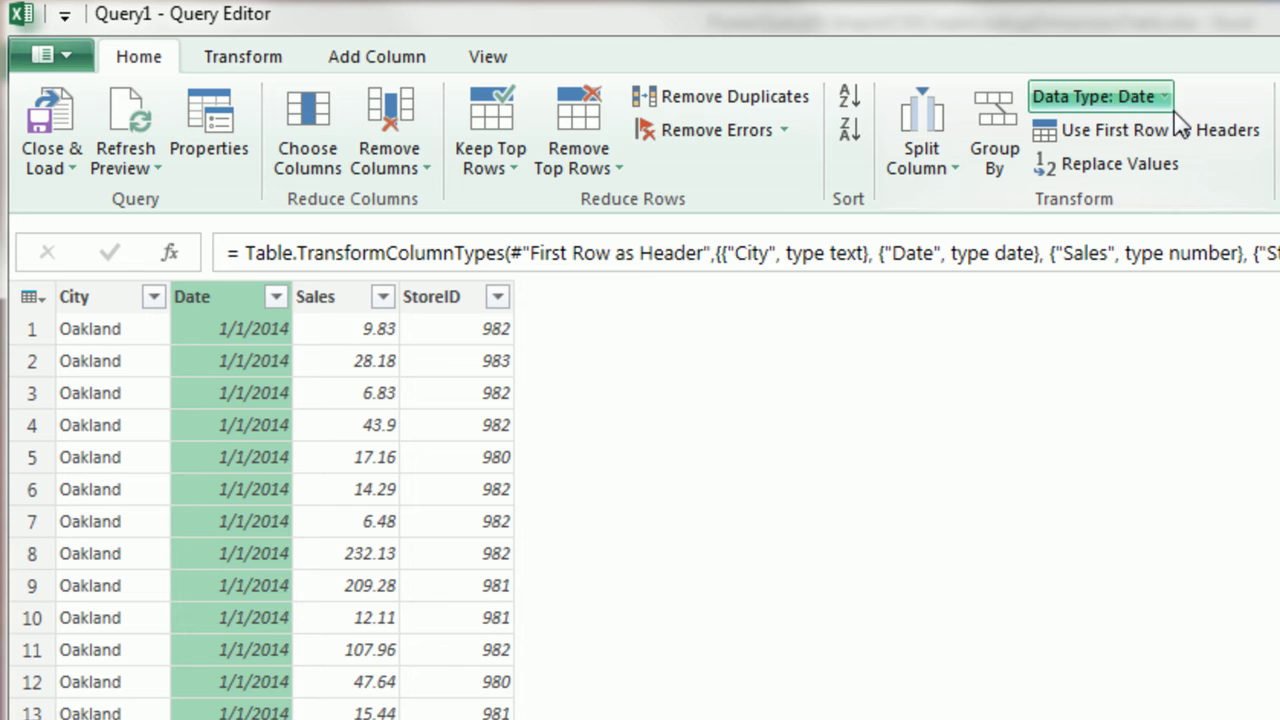
left_click(358, 308)
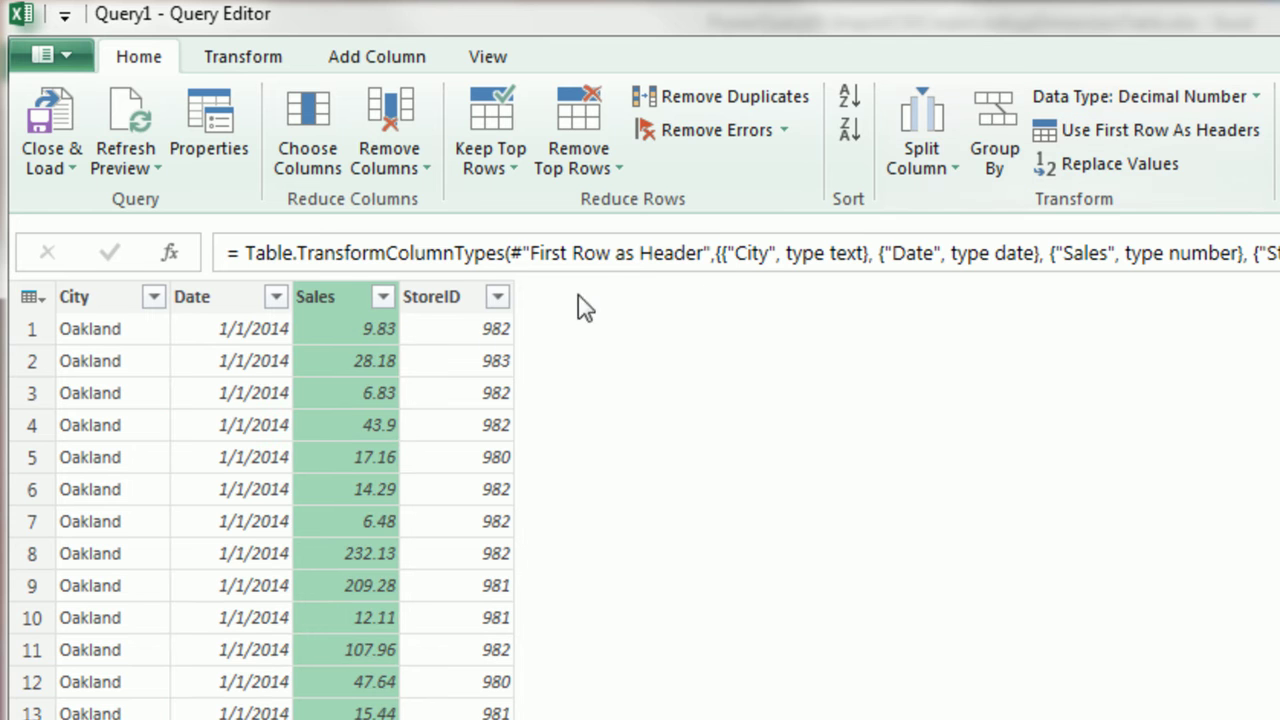
left_click(452, 306)
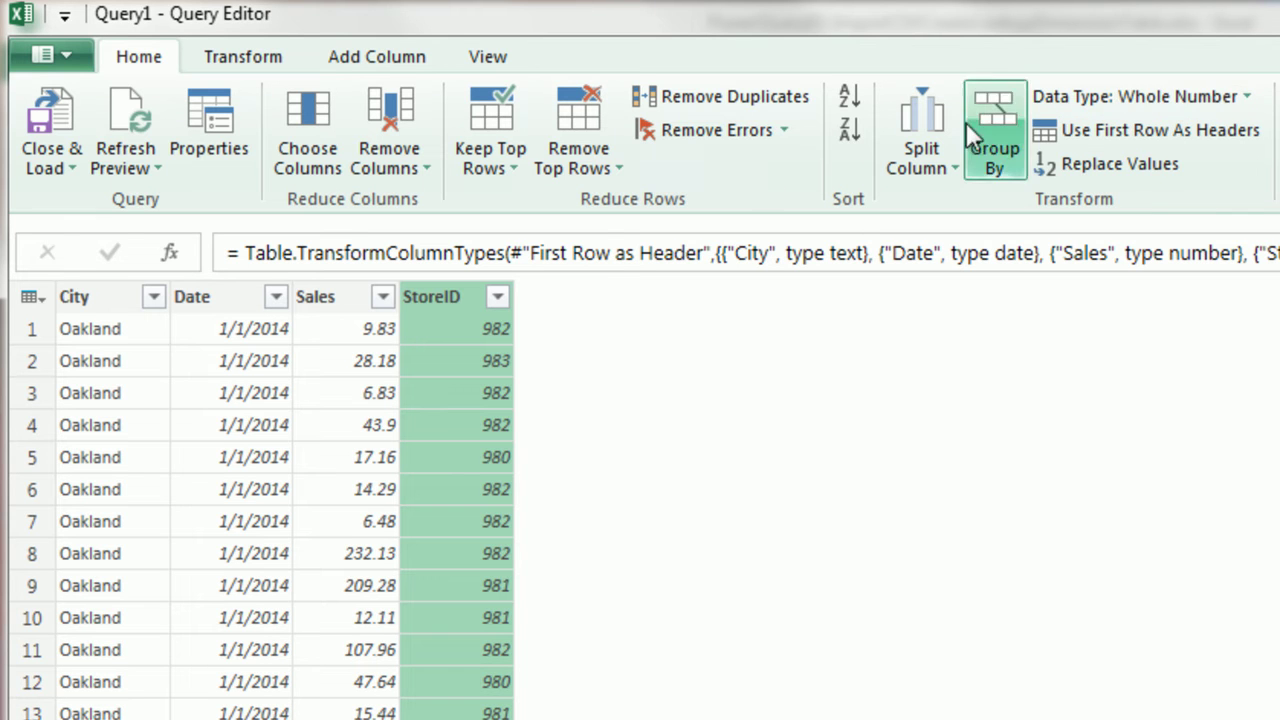
left_click(1250, 97)
left_click(1149, 133)
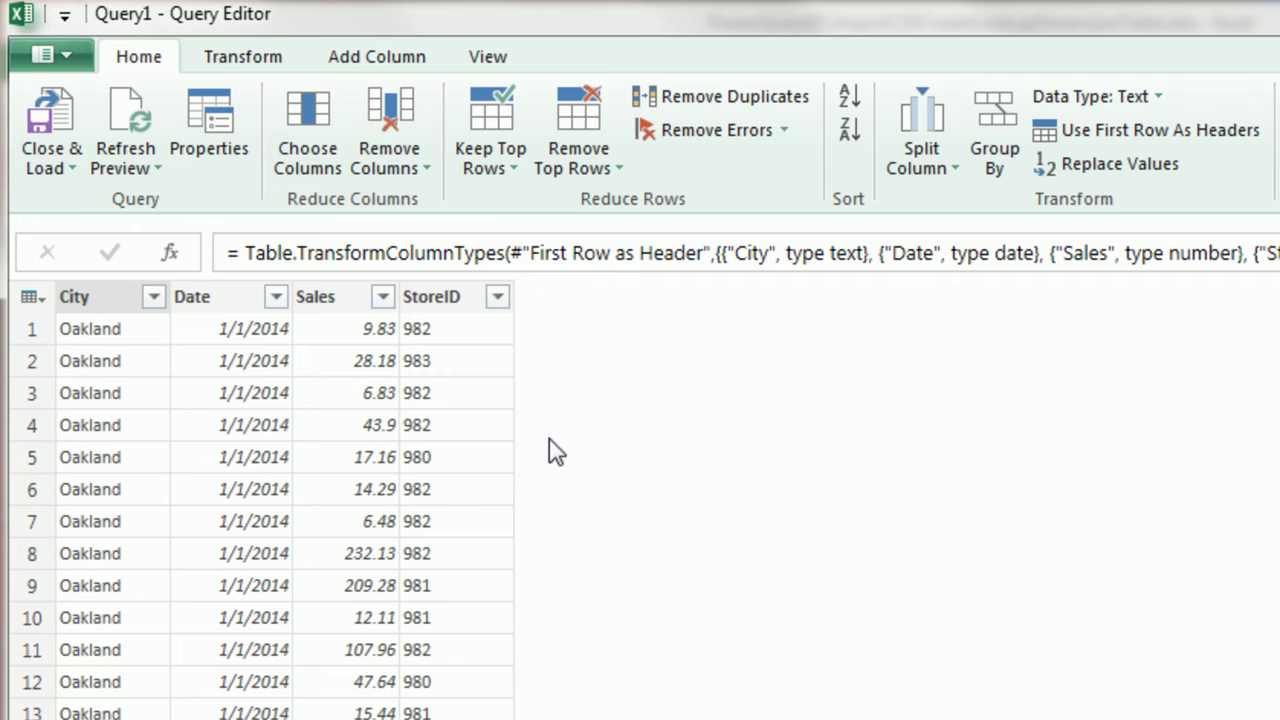
Filter the City column to exclude the 'City' value, keeping Oakland, Portland and Seattle rows
left_click(143, 276)
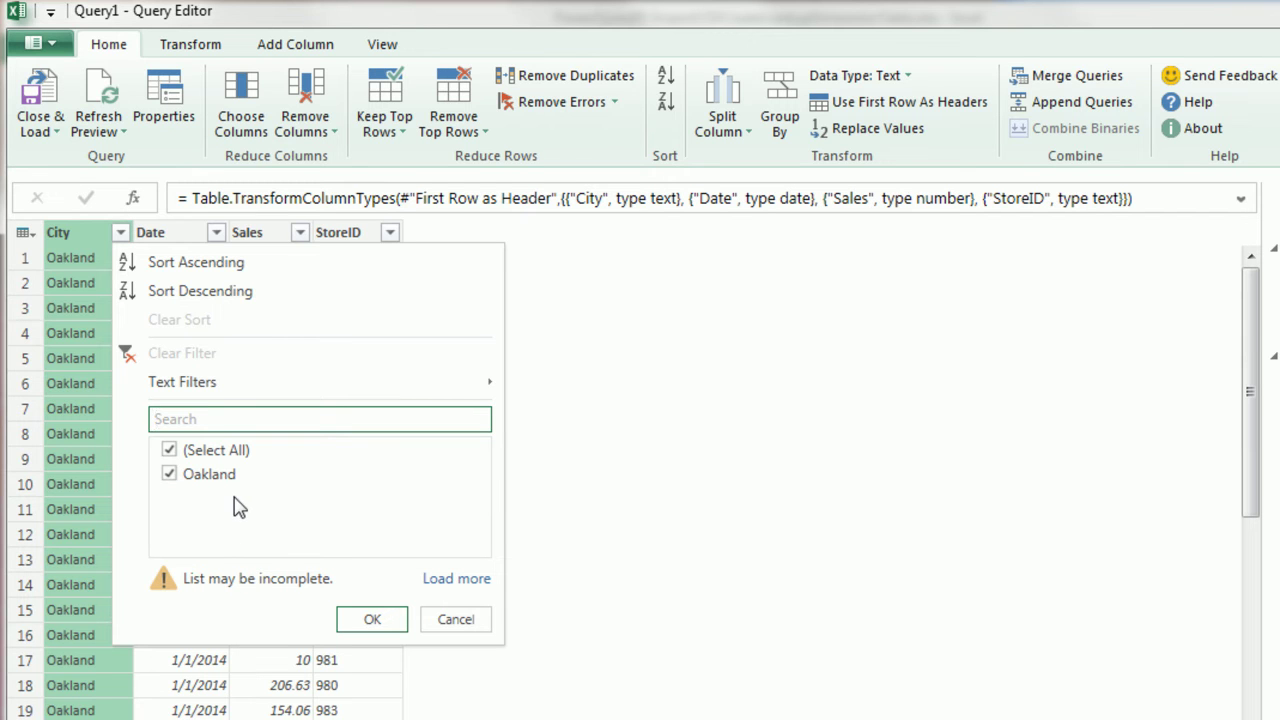
left_click(433, 578)
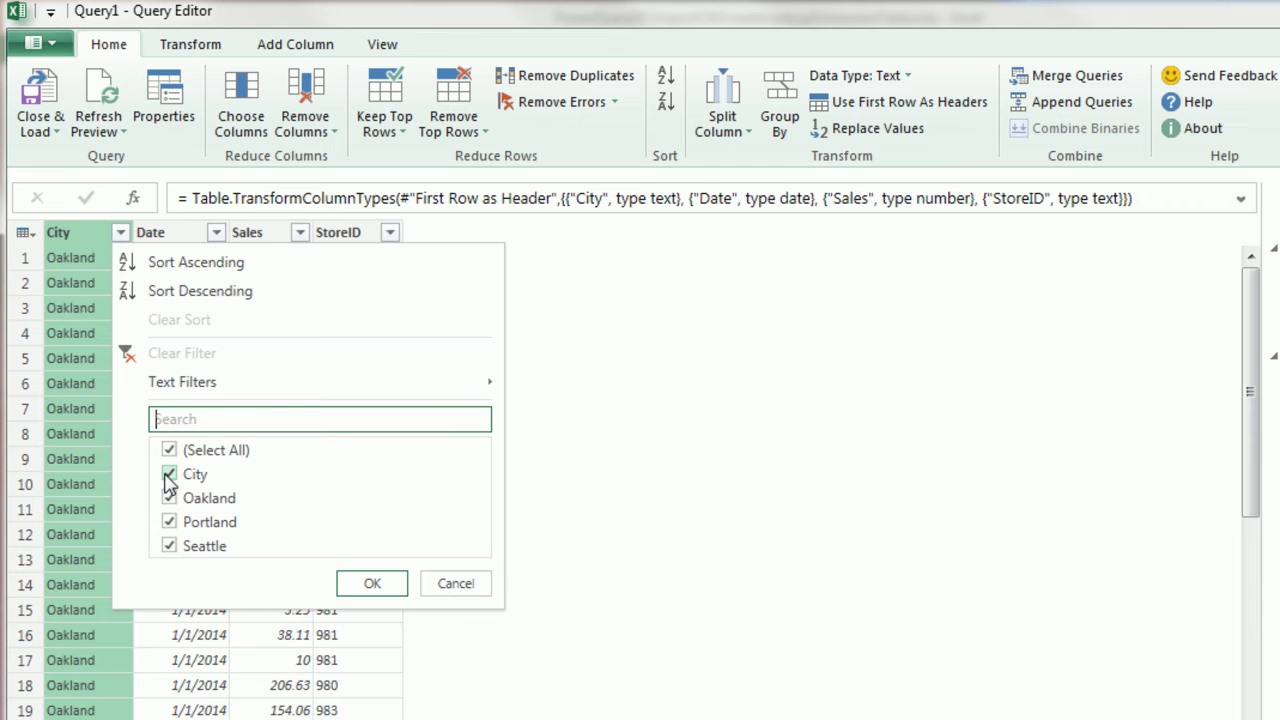
left_click(170, 476)
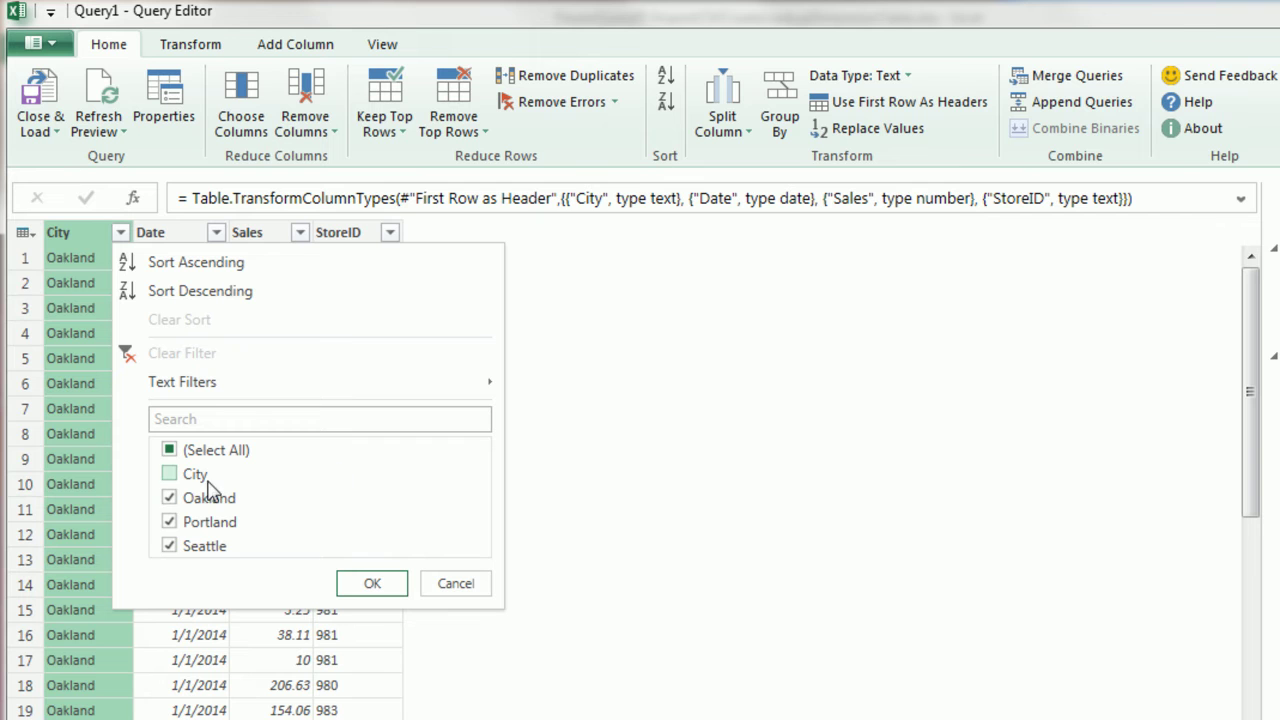
left_click(369, 586)
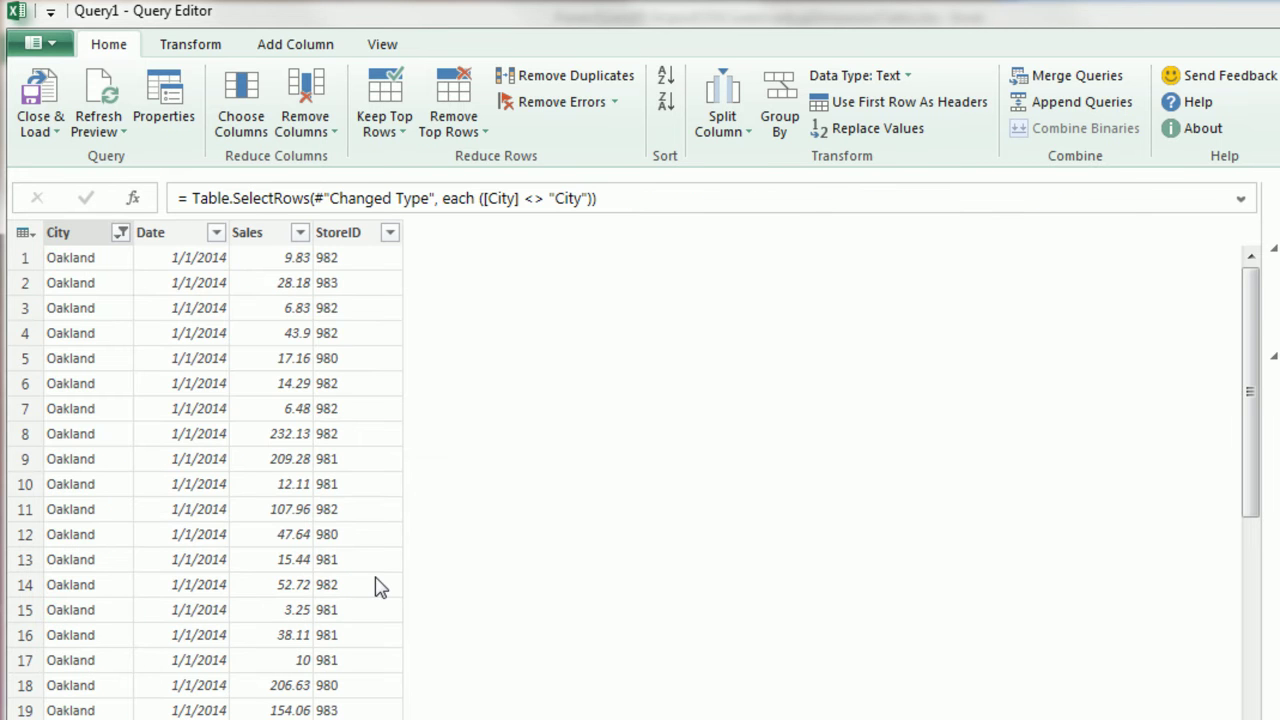
left_click(382, 48)
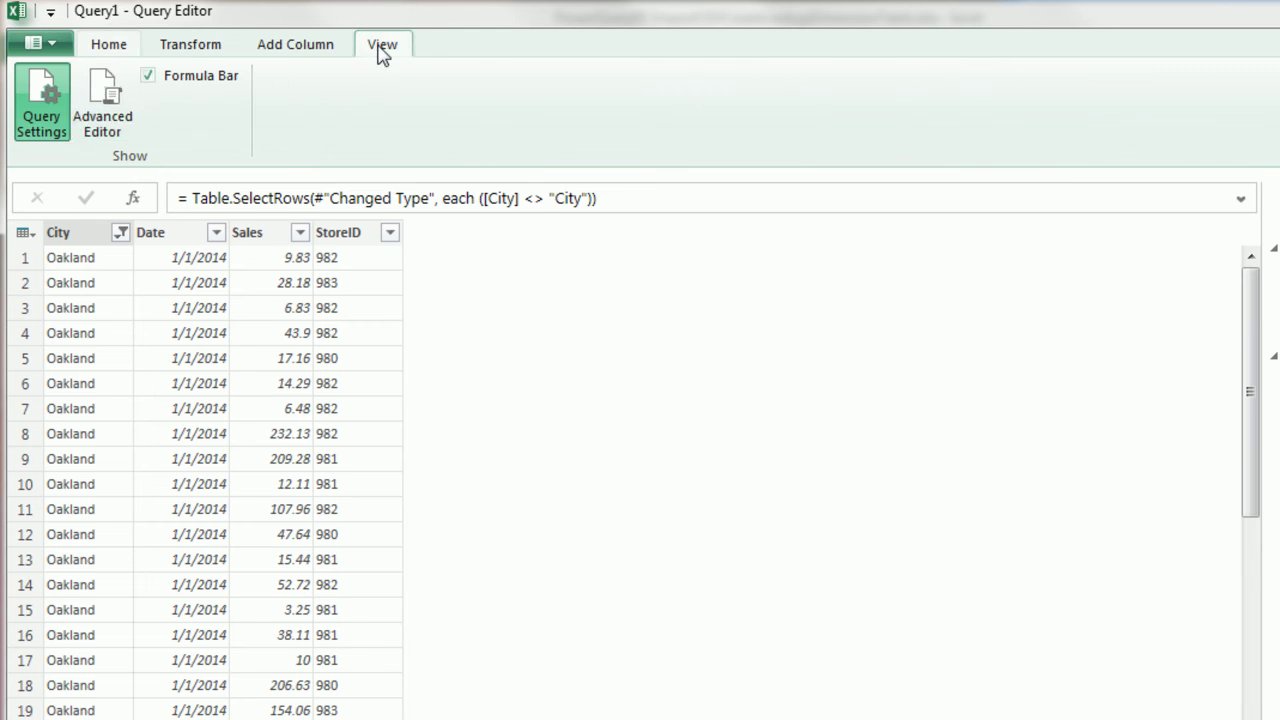
left_click(93, 108)
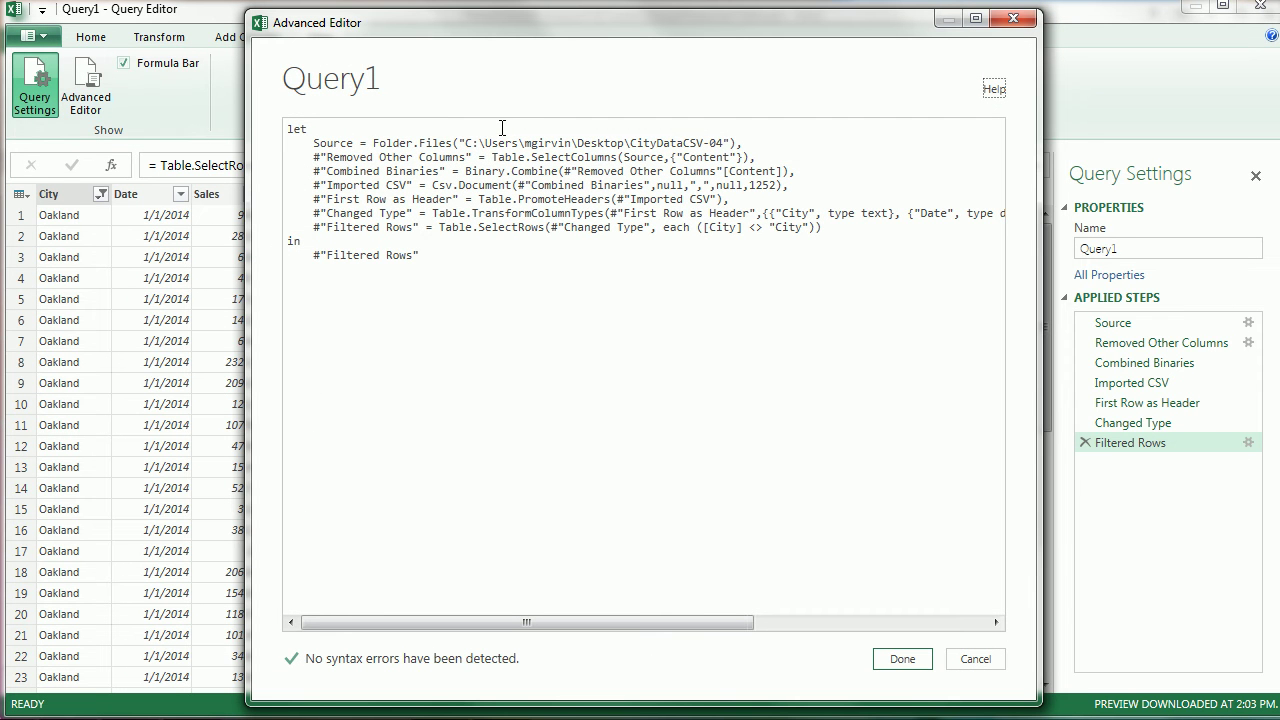
left_click(900, 662)
left_click(92, 38)
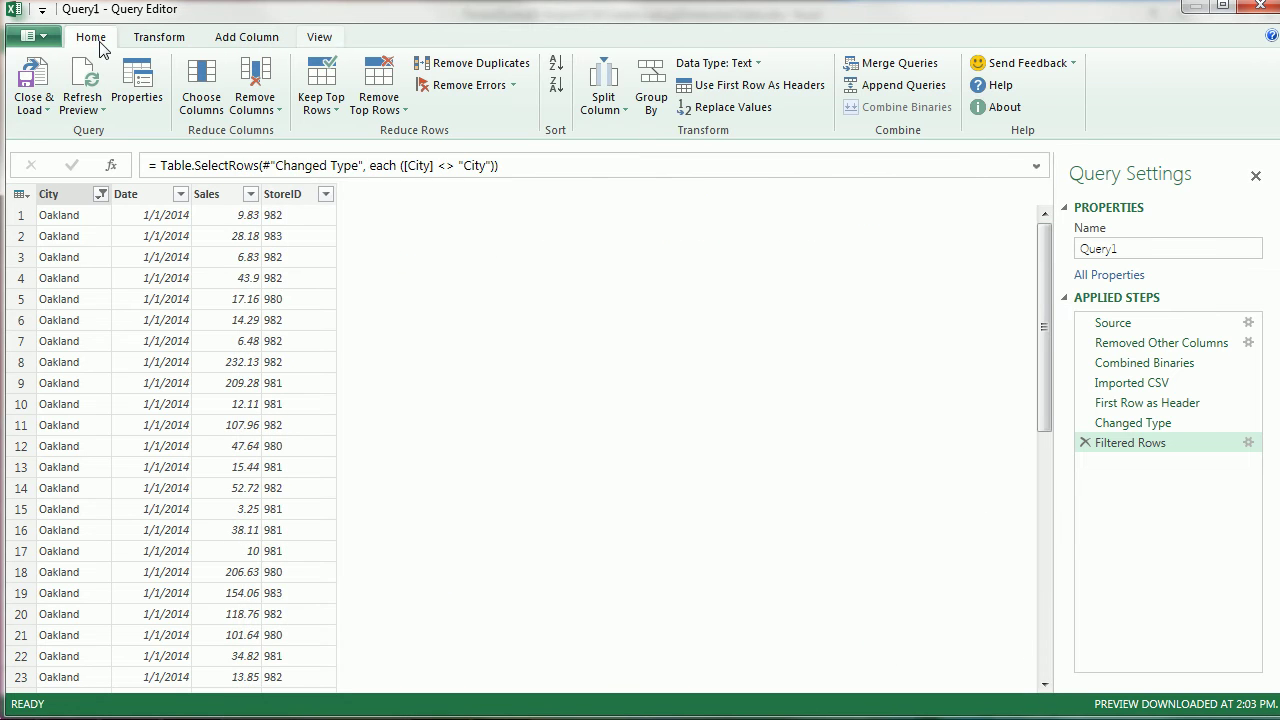
Rename the query to ImportedTables
left_click(42, 107)
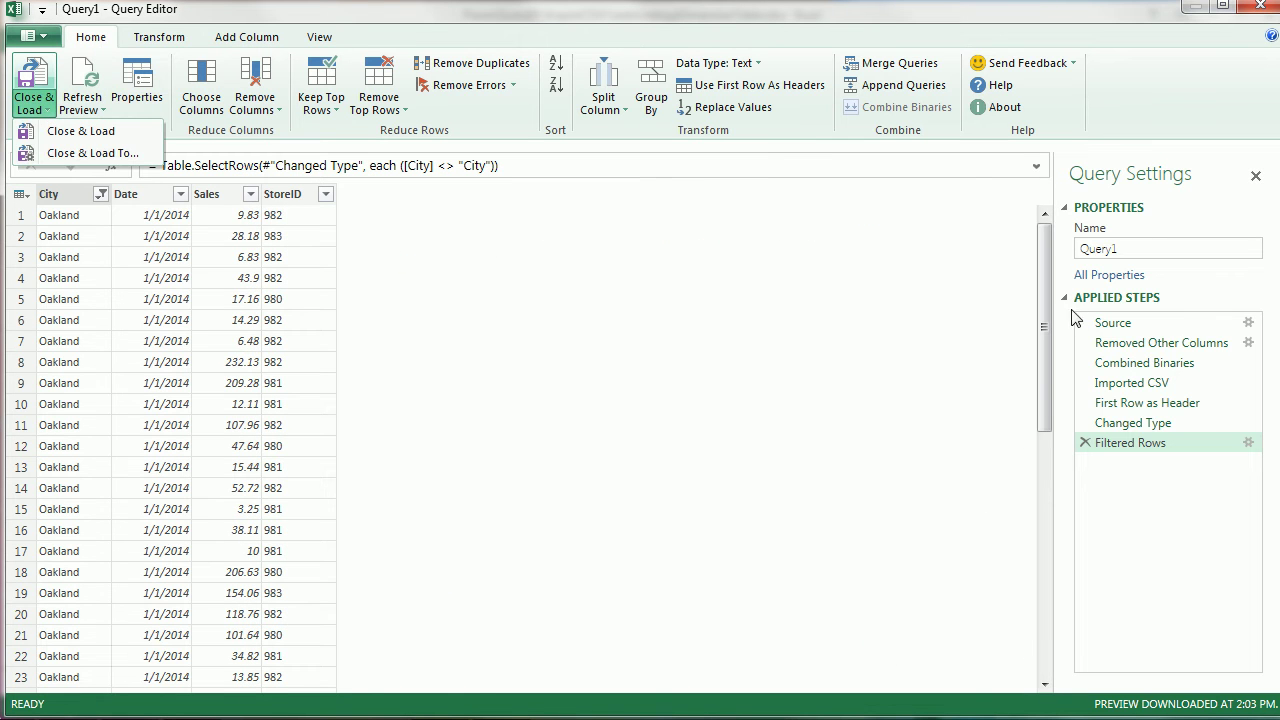
left_click_drag(1155, 252, 1000, 252)
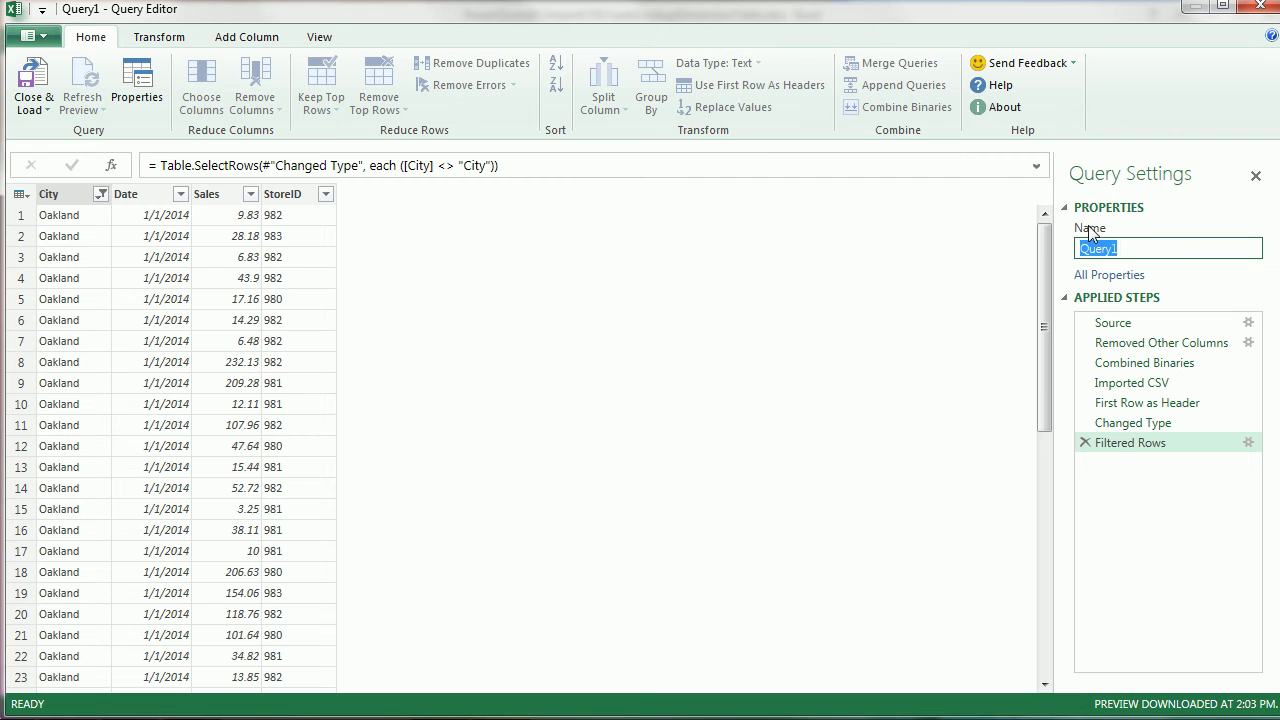
type("ImportedTables")
key("Return")
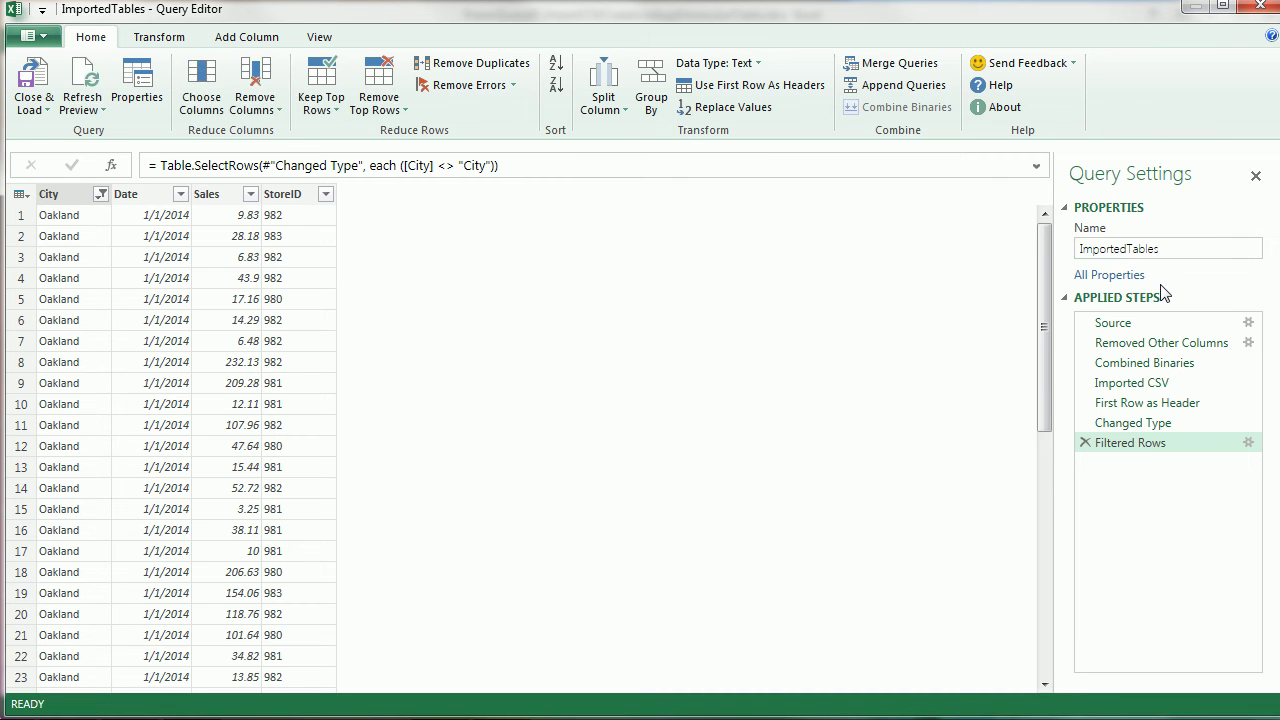
Load ImportedTables into the workbook as a connection only
left_click(34, 108)
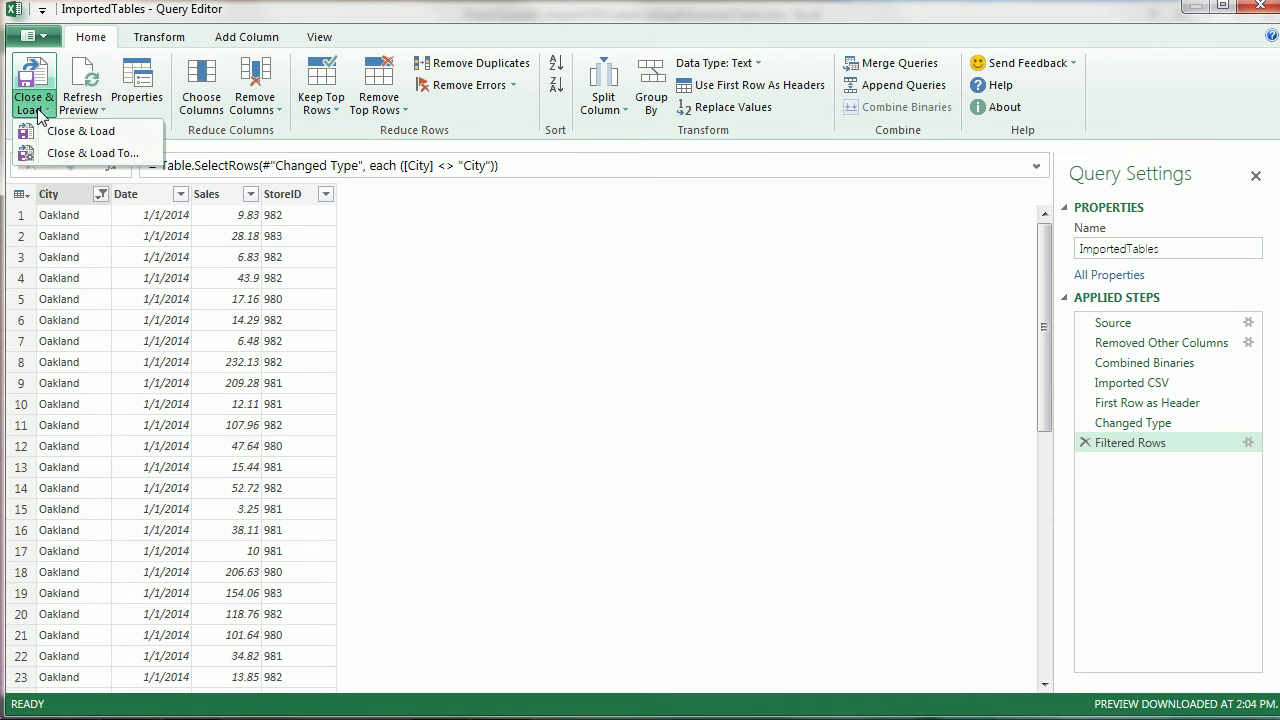
left_click(66, 152)
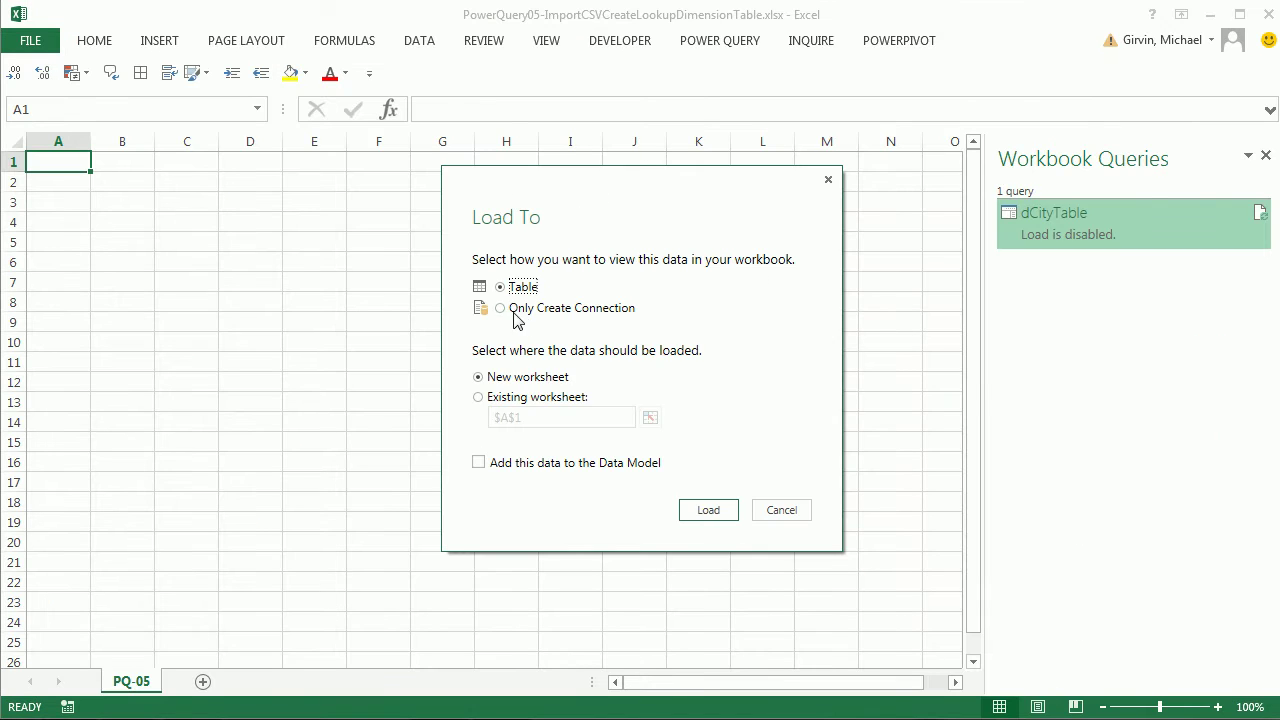
left_click(502, 309)
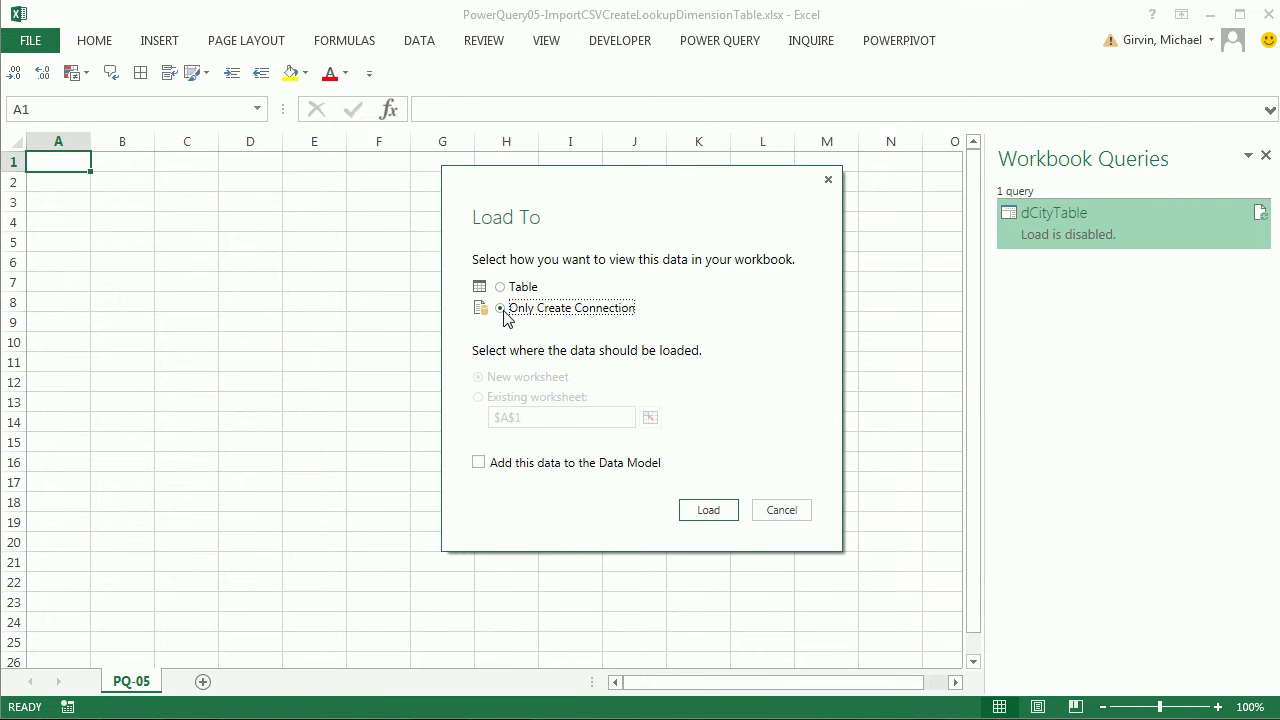
left_click(707, 511)
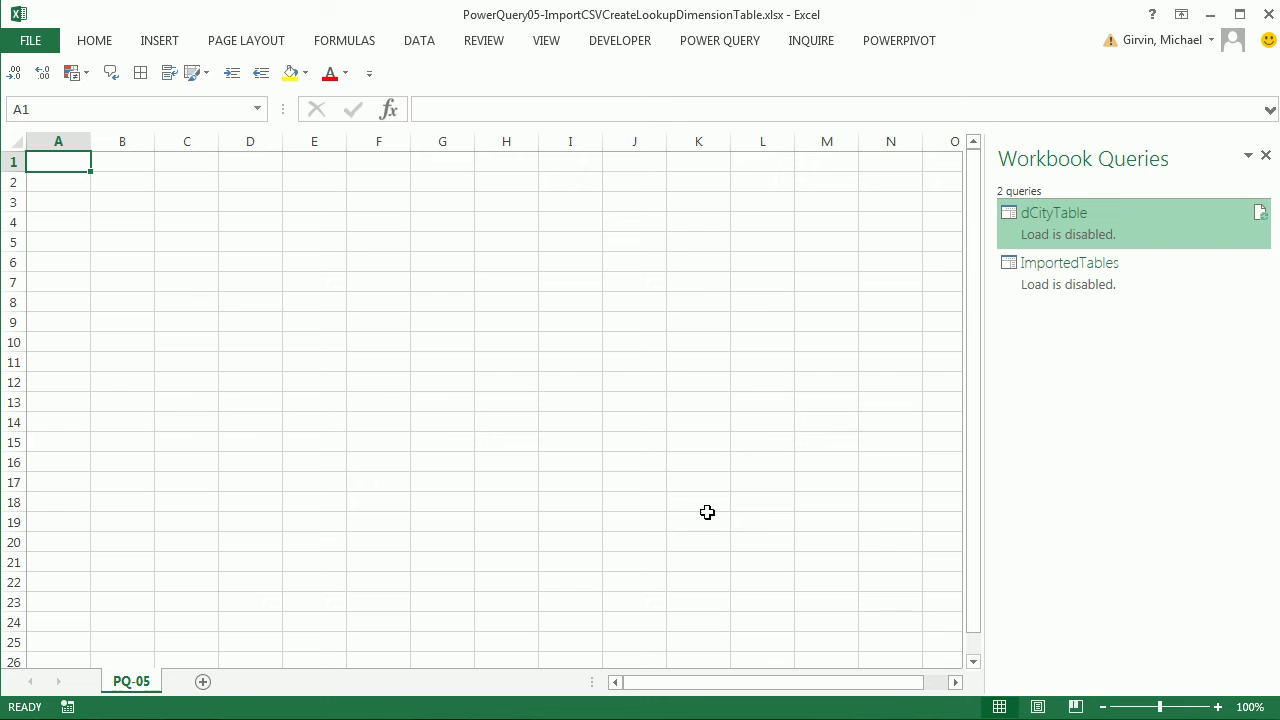
Merge ImportedTables with dCityTable, matching on each table's City column
left_click(721, 44)
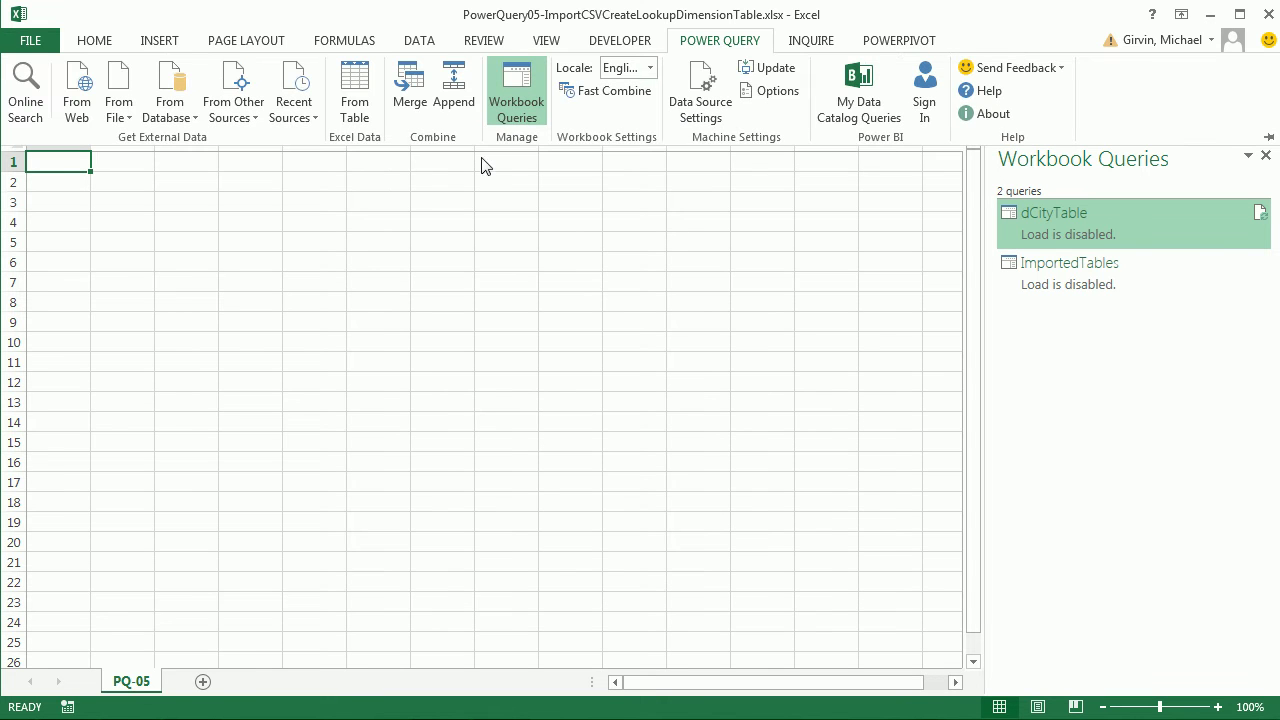
left_click(408, 100)
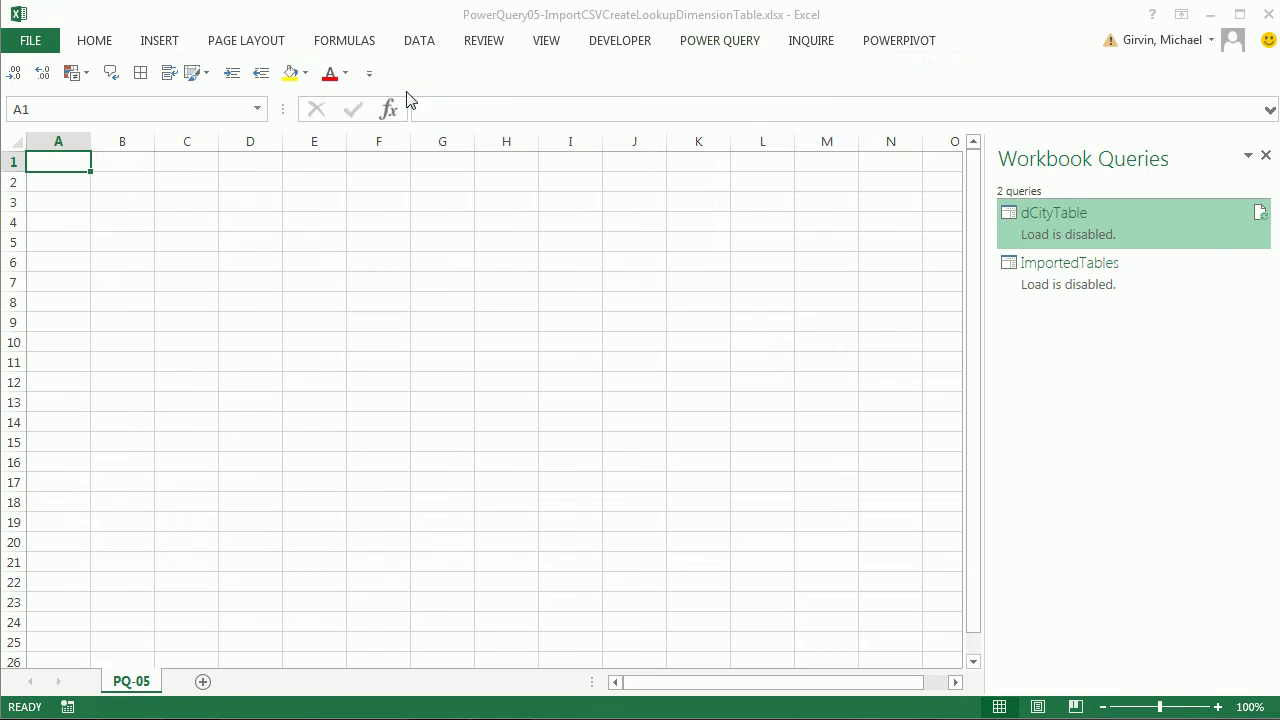
left_click(533, 185)
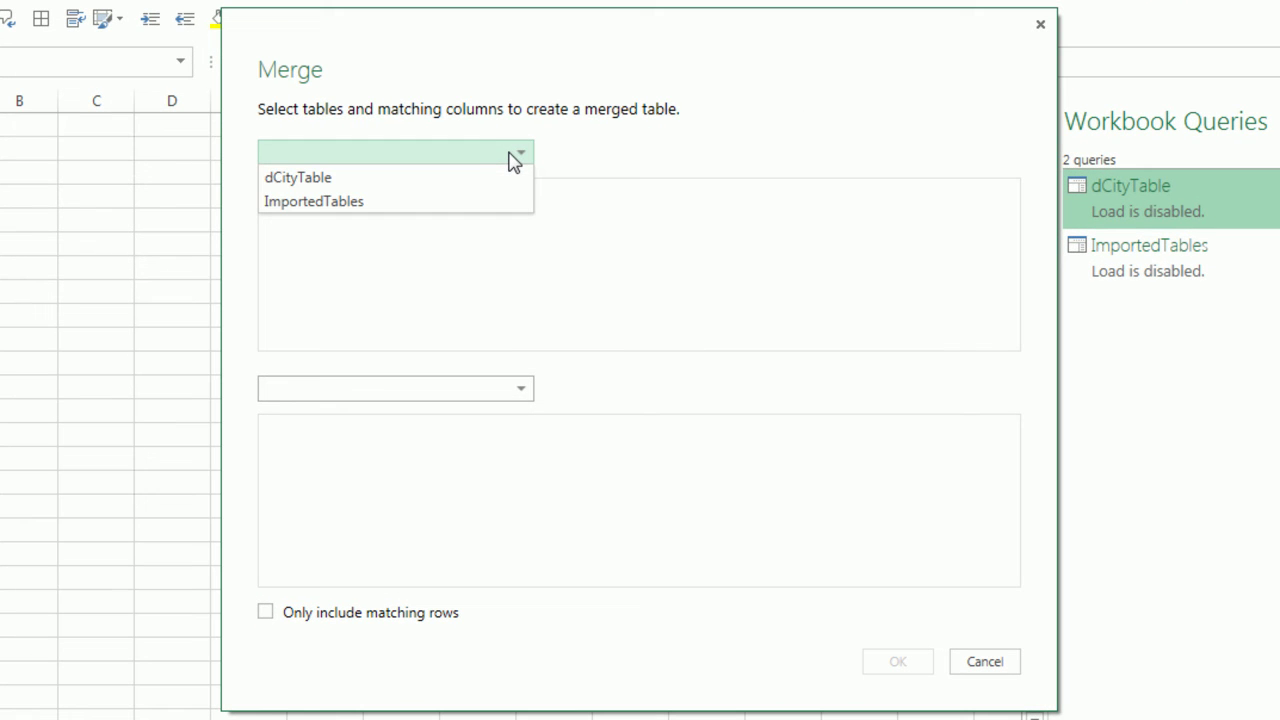
left_click(405, 212)
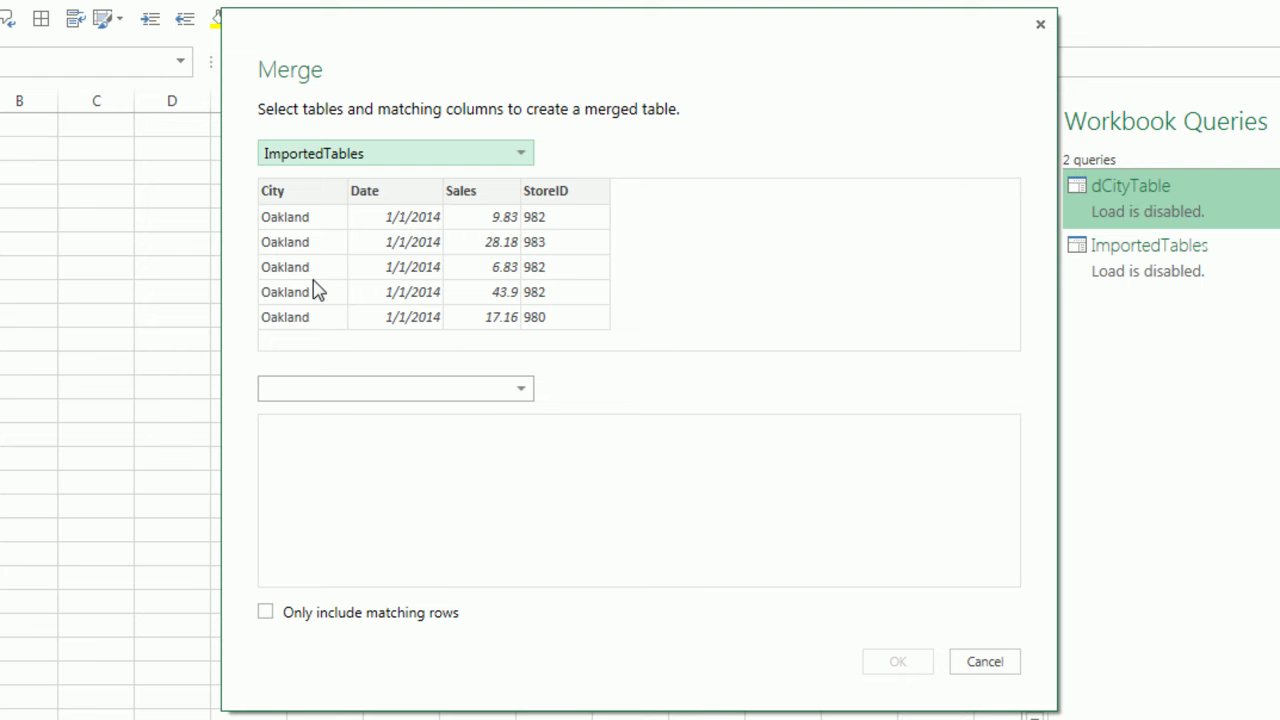
left_click(521, 392)
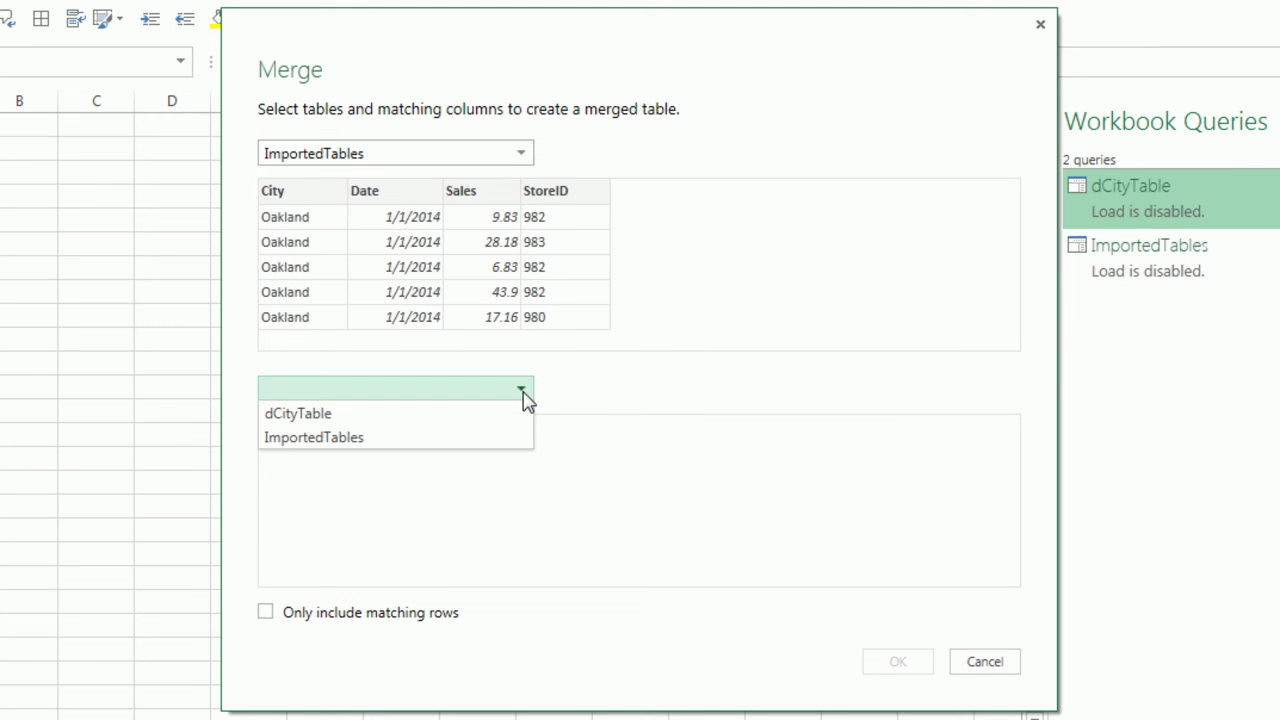
left_click(332, 415)
left_click(358, 428)
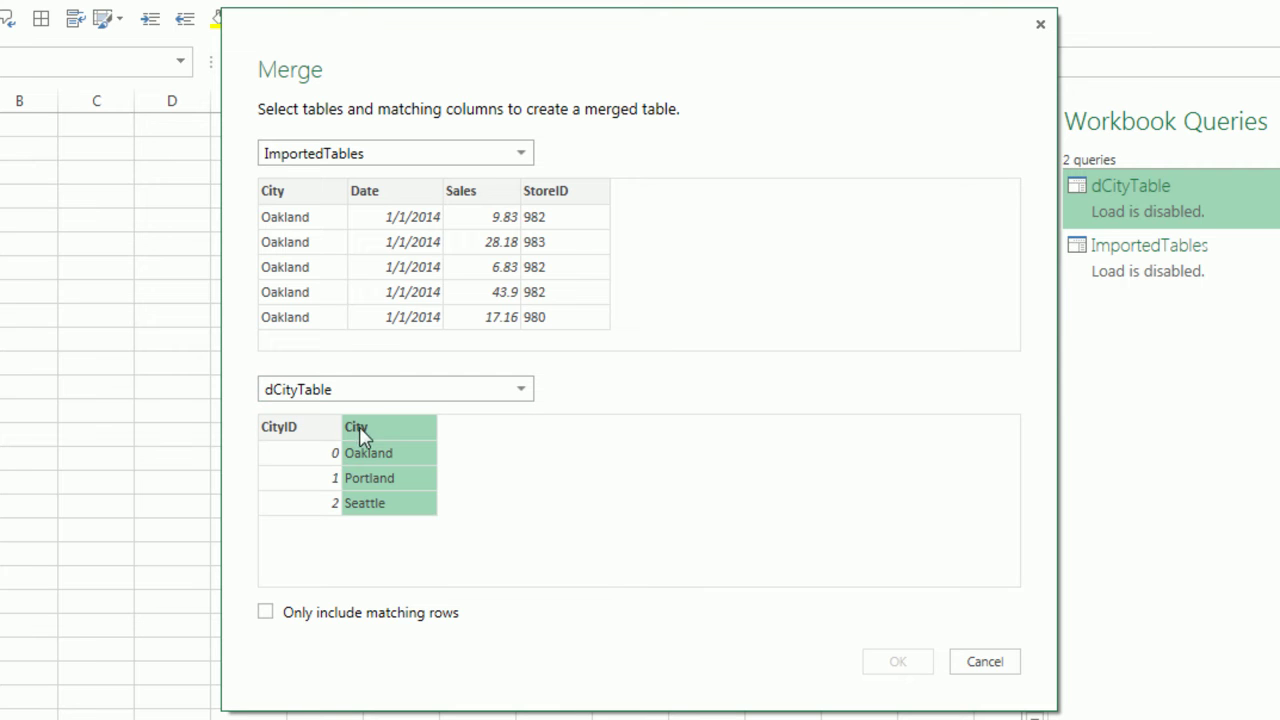
left_click(301, 196)
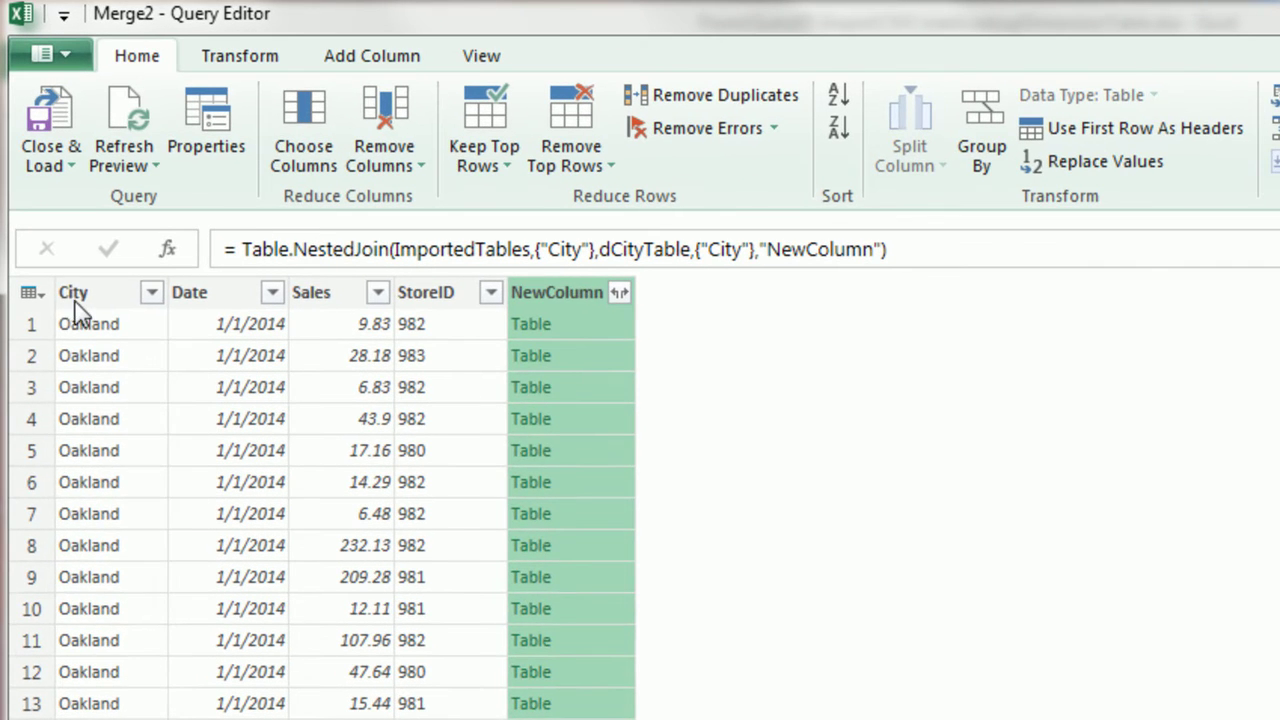
Remove the City text column and expand CityID and City from NewColumn
left_click(78, 296)
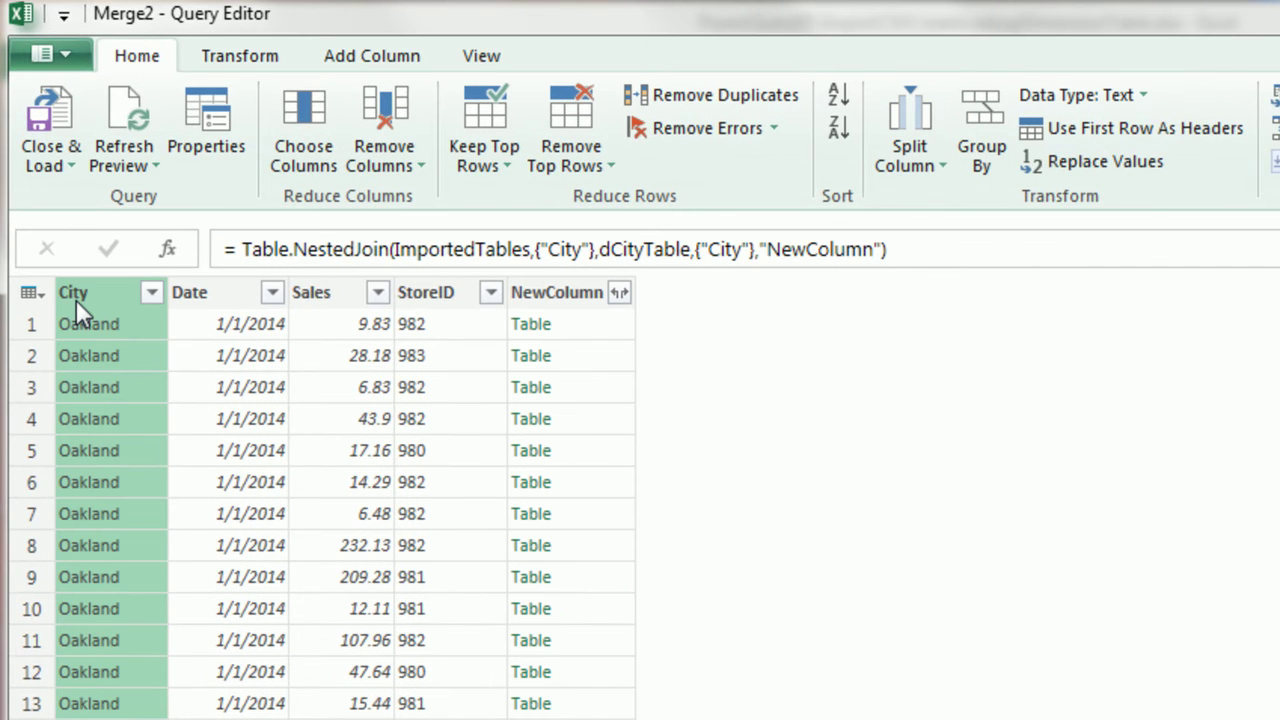
right_click(76, 299)
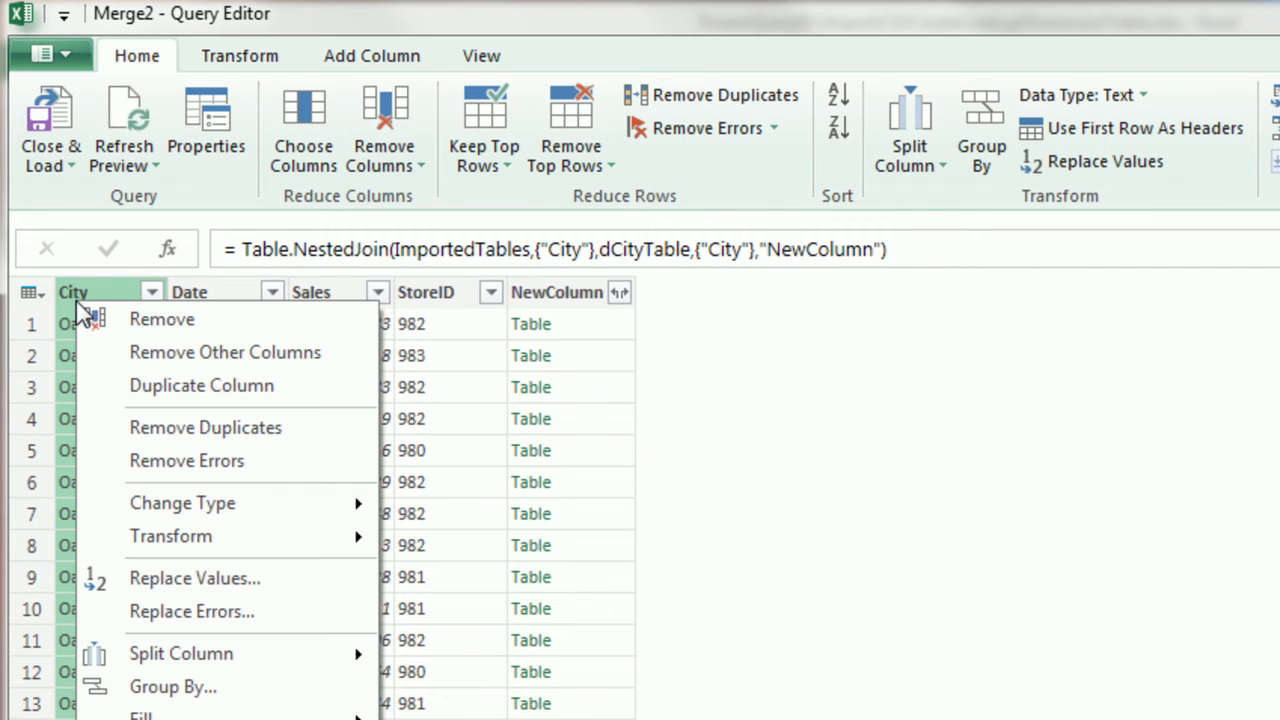
left_click(132, 322)
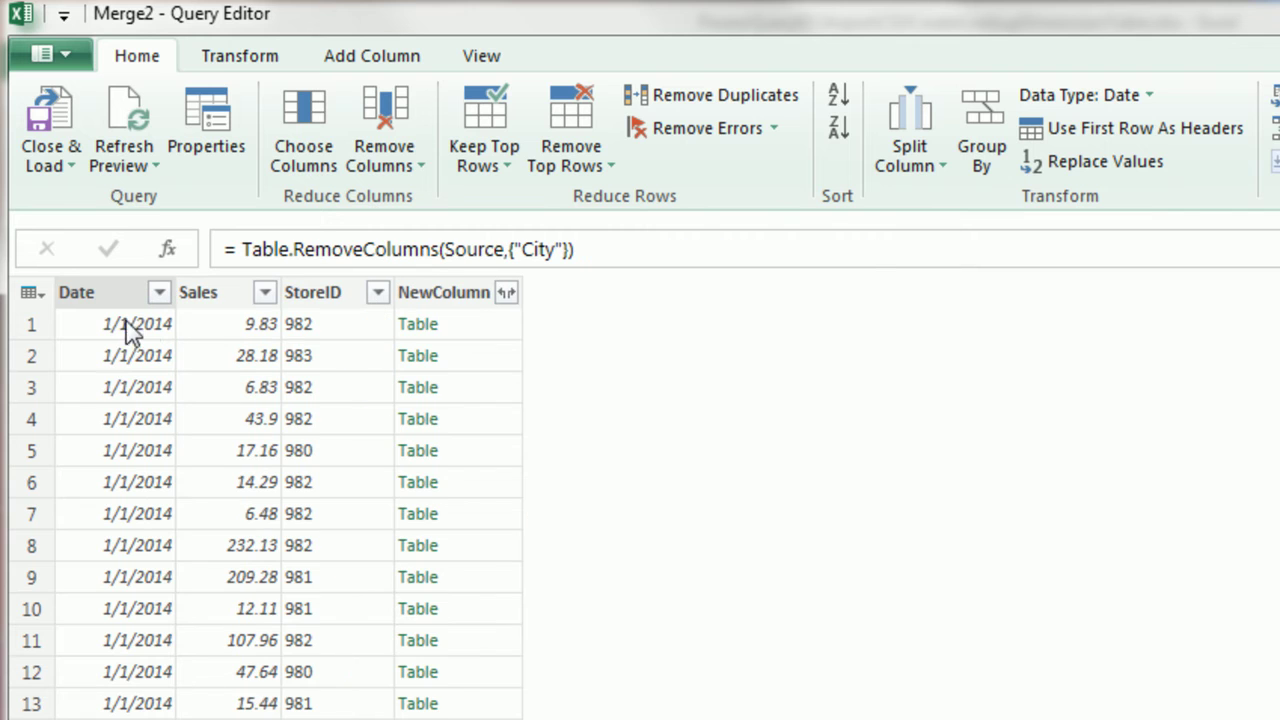
left_click(503, 297)
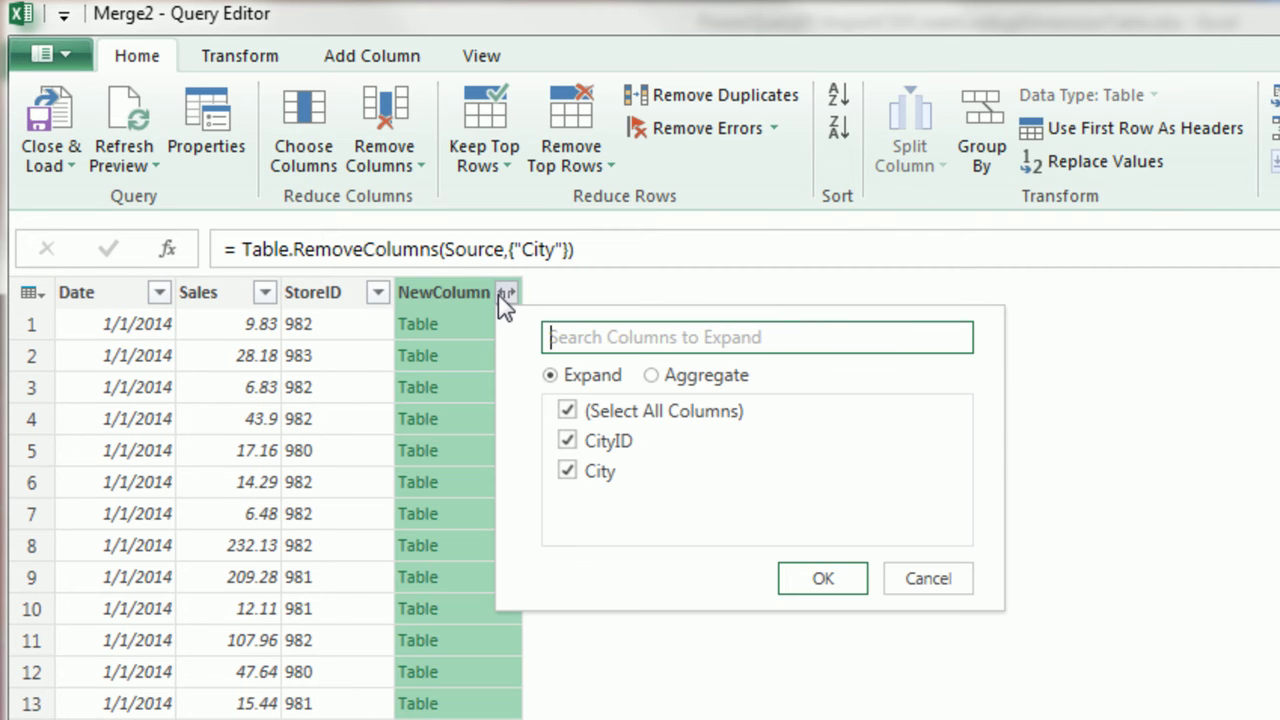
left_click(820, 580)
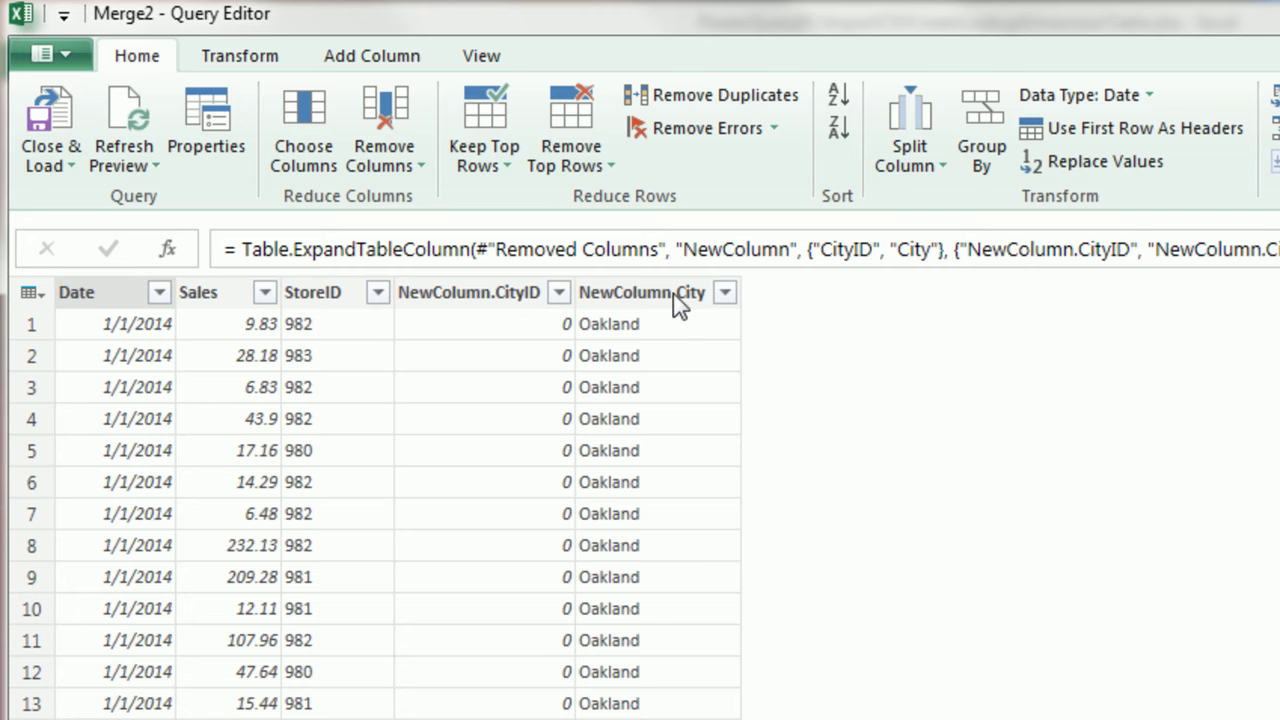
Remove NewColumn.City and rename NewColumn.CityID to CityID
left_click(673, 293)
right_click(671, 291)
left_click(710, 313)
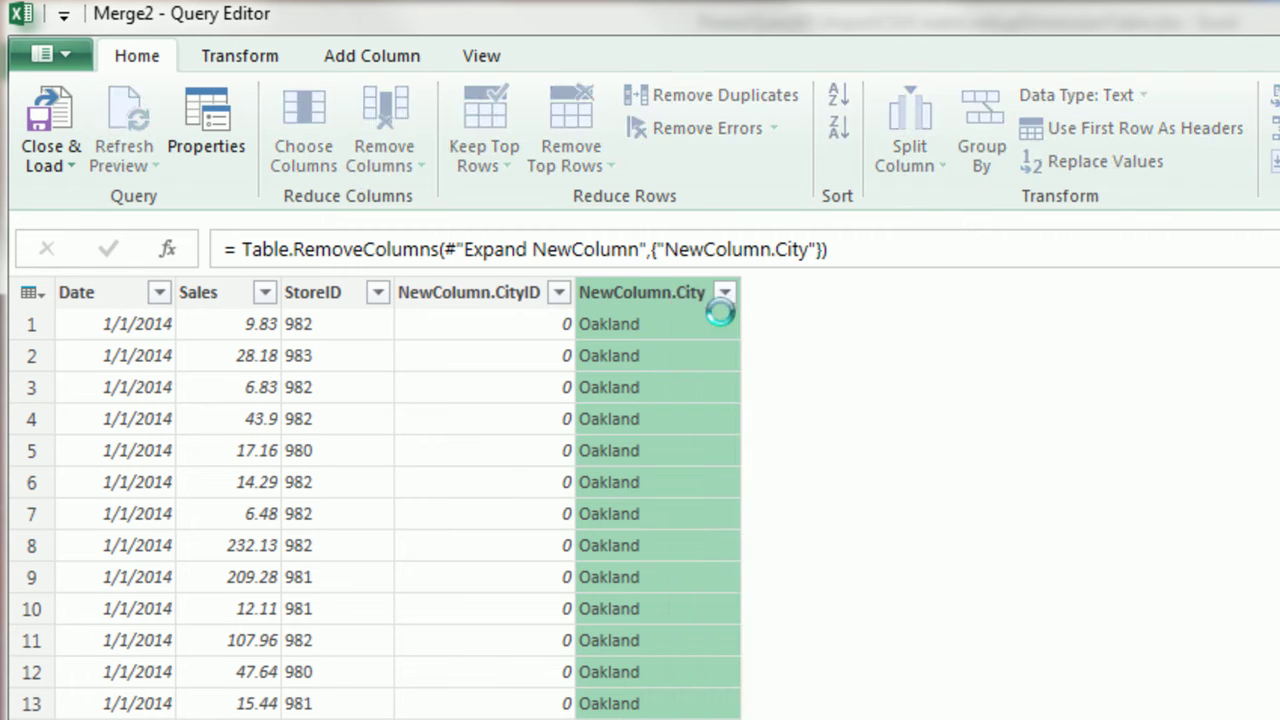
left_click(499, 297)
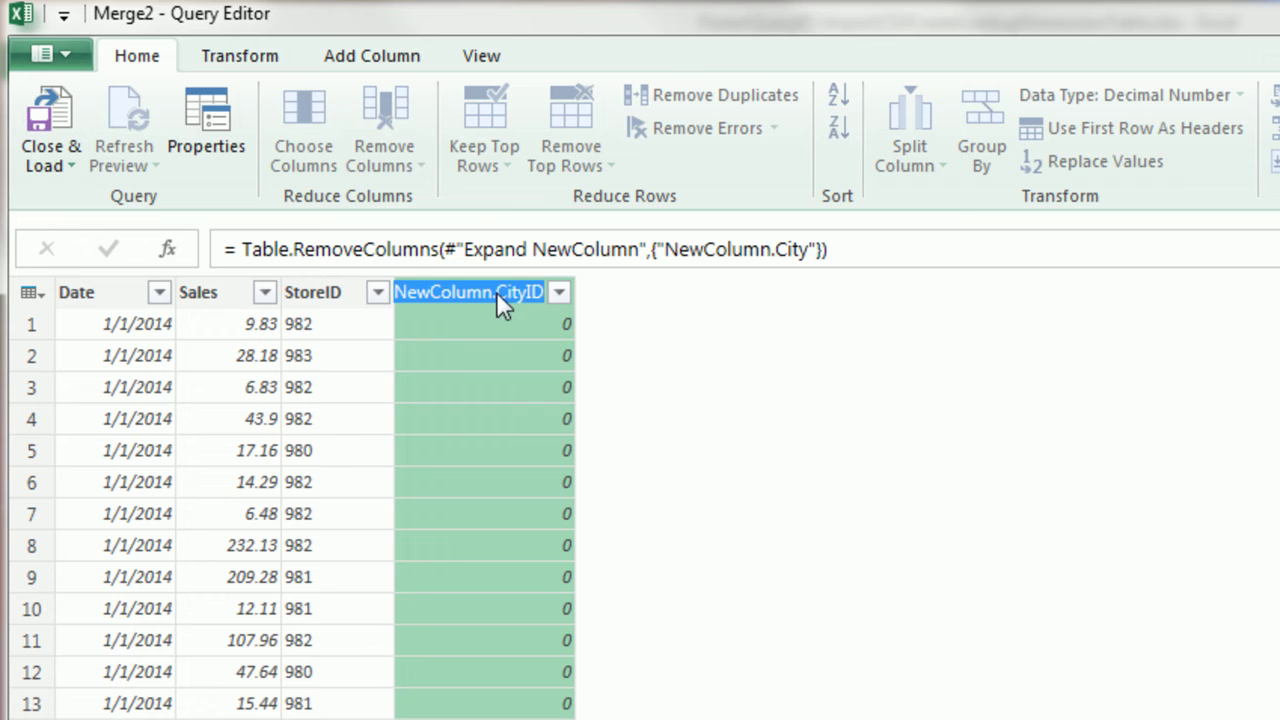
left_click_drag(488, 292, 336, 302)
key("Delete")
key("Delete")
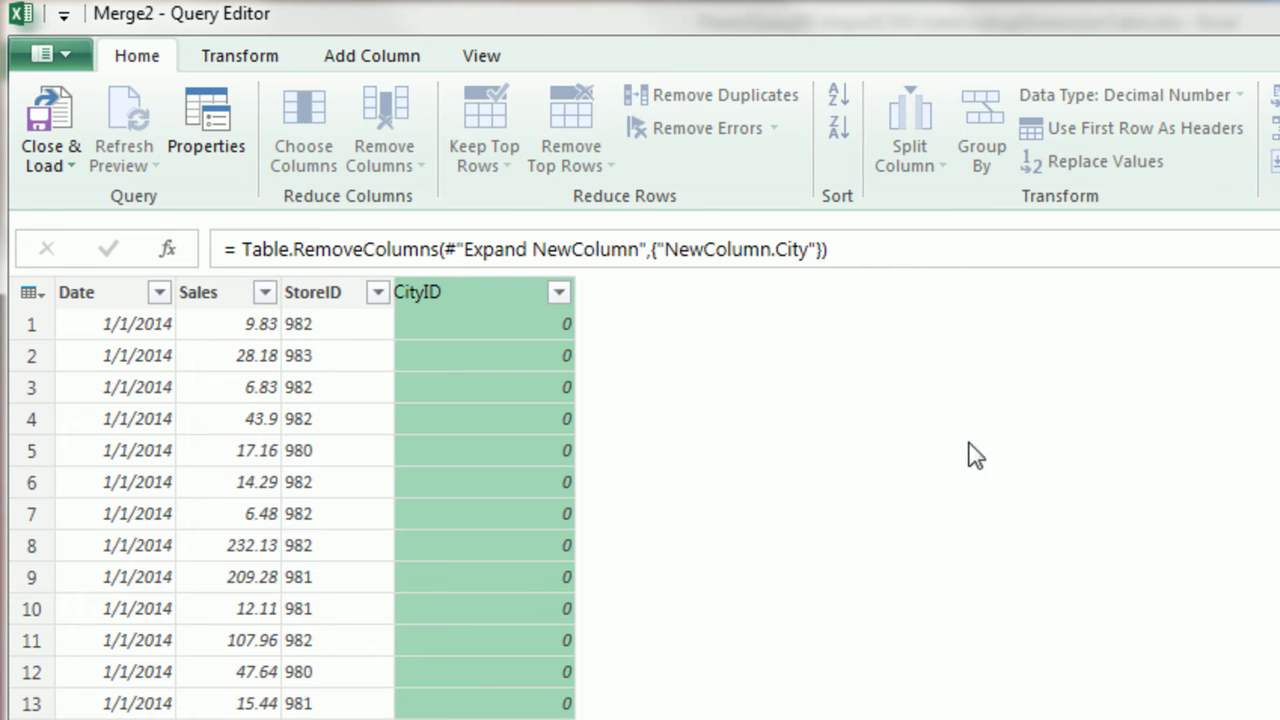
key("Return")
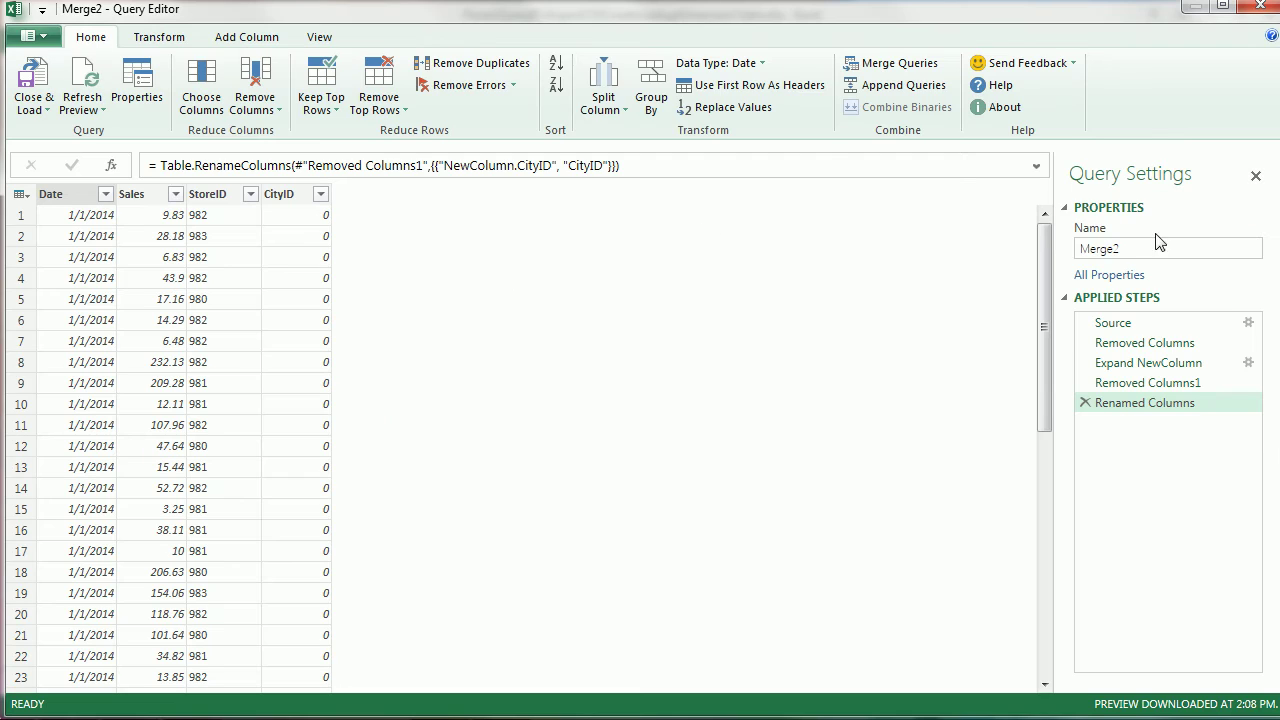
Rename the Merge2 query to fAllData
left_click(1132, 250)
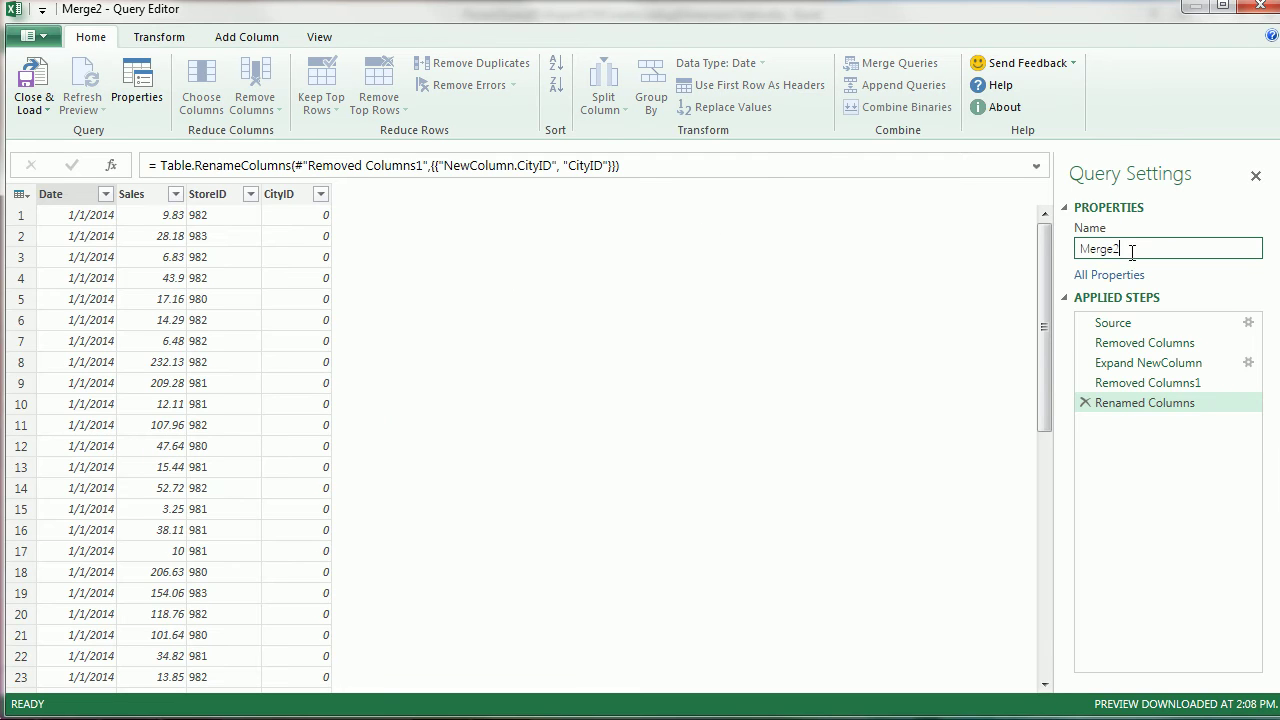
double_click(1148, 250)
type("fAllData")
key("Return")
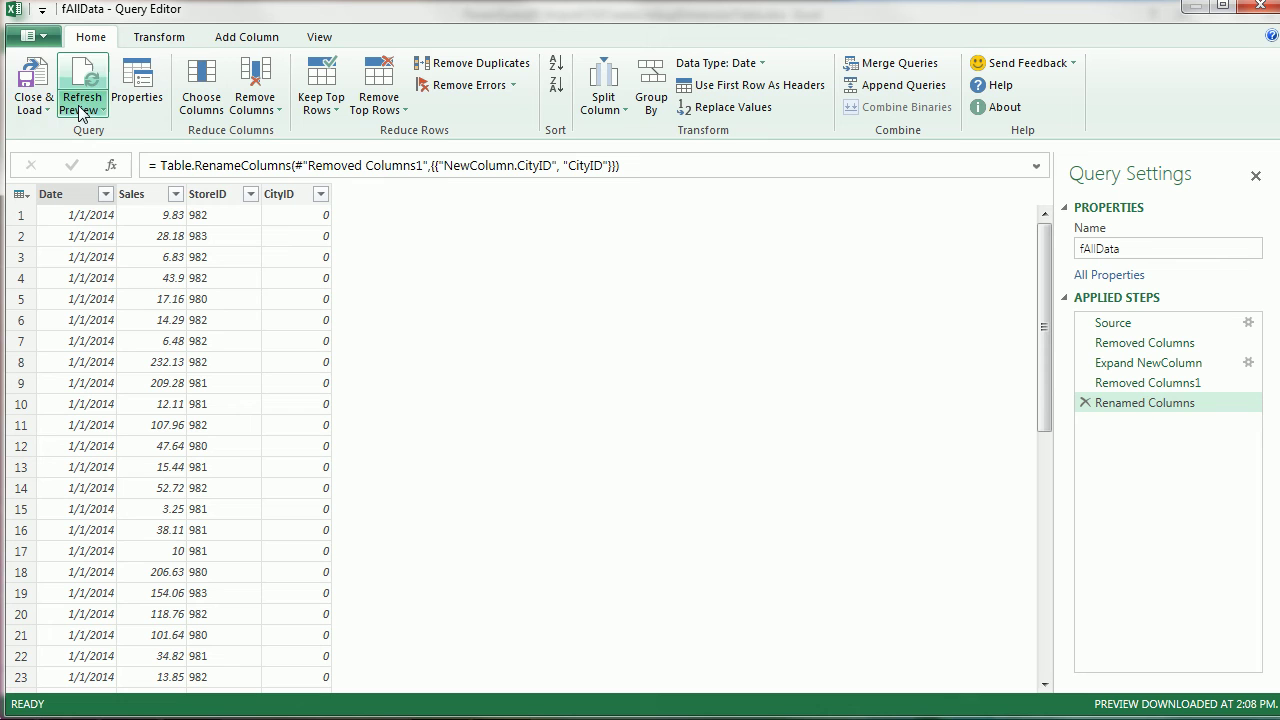
Load fAllData as a connection only and add it to the Data Model
left_click(31, 106)
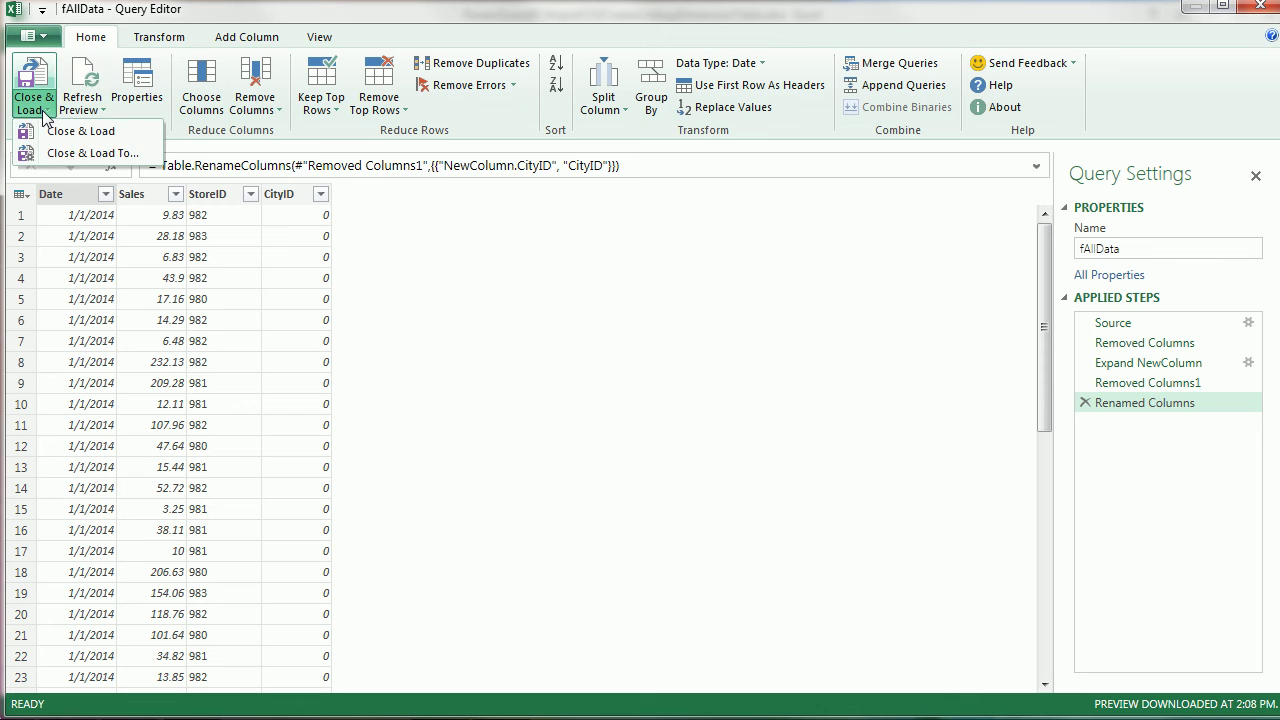
left_click(72, 155)
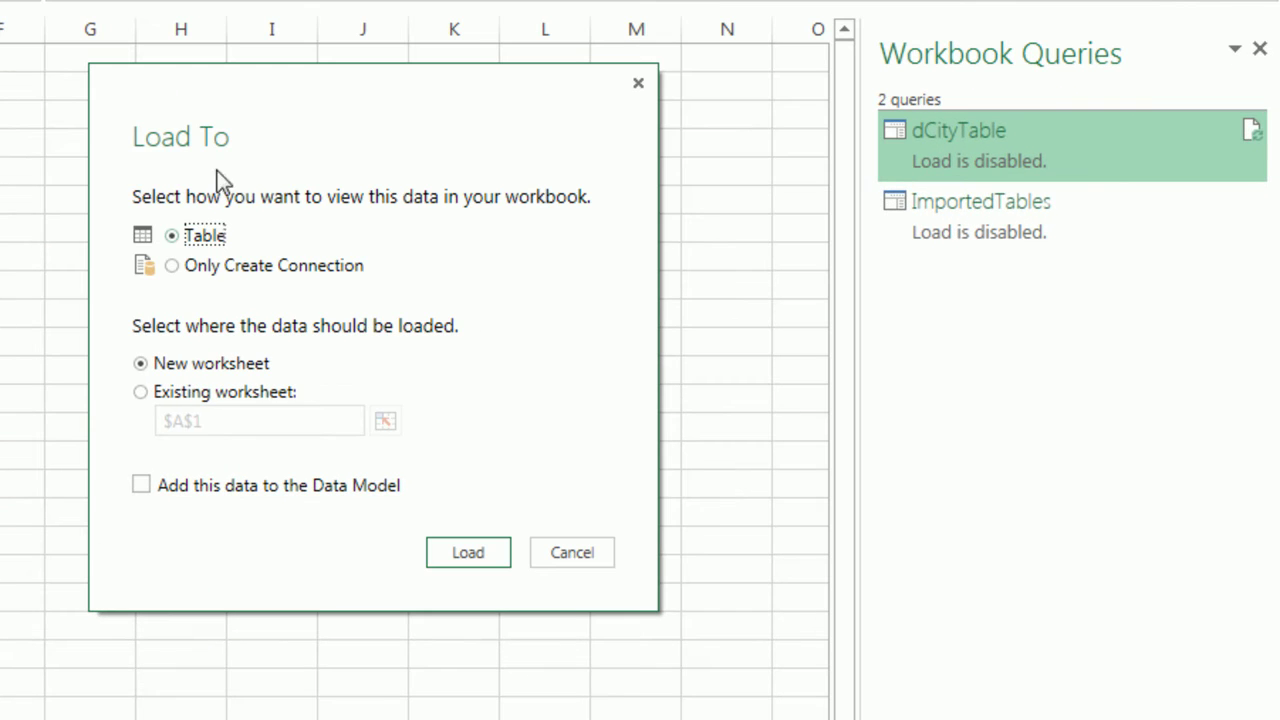
left_click(178, 266)
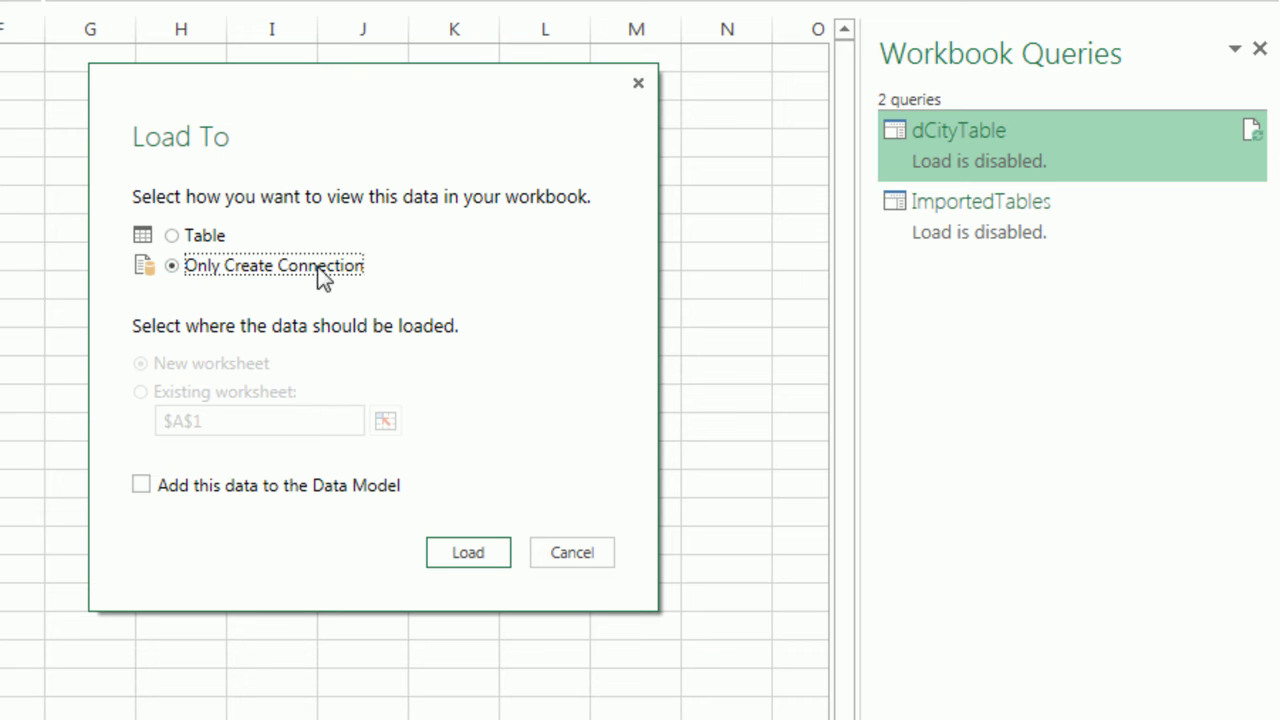
left_click(143, 490)
left_click(468, 552)
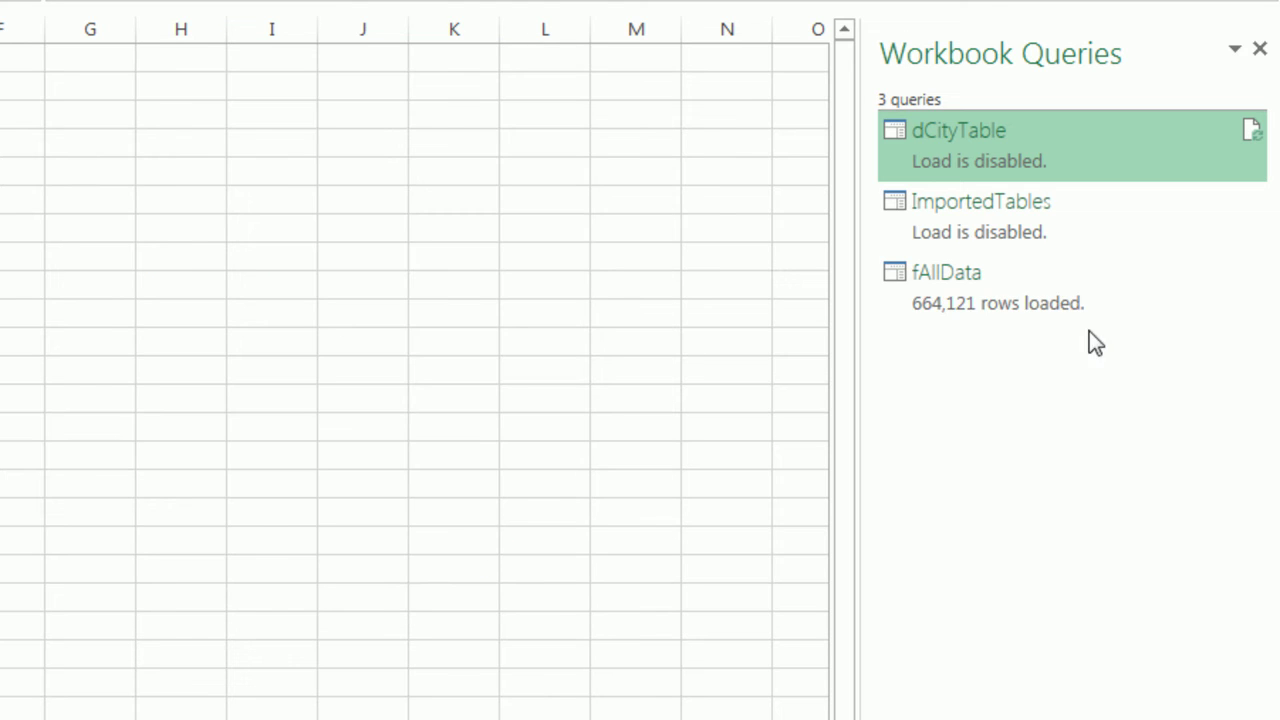
Load the dCityTable query into the Data Model as well
right_click(993, 137)
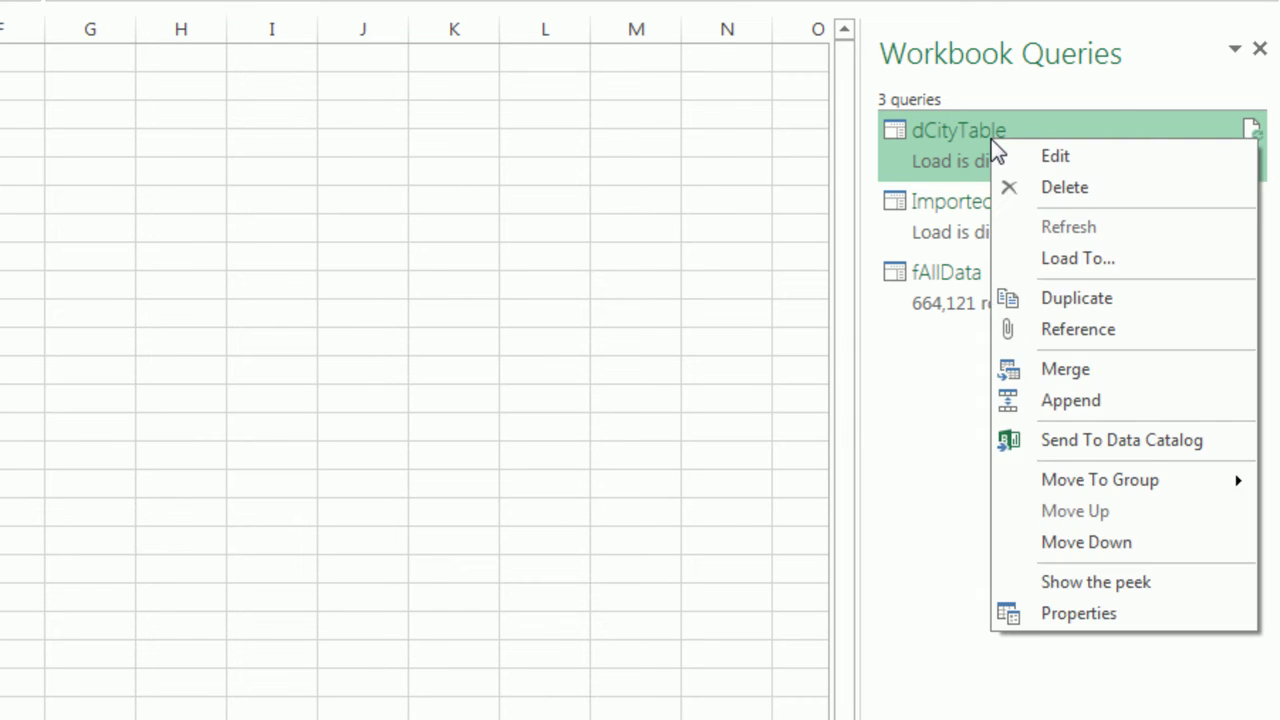
left_click(1078, 258)
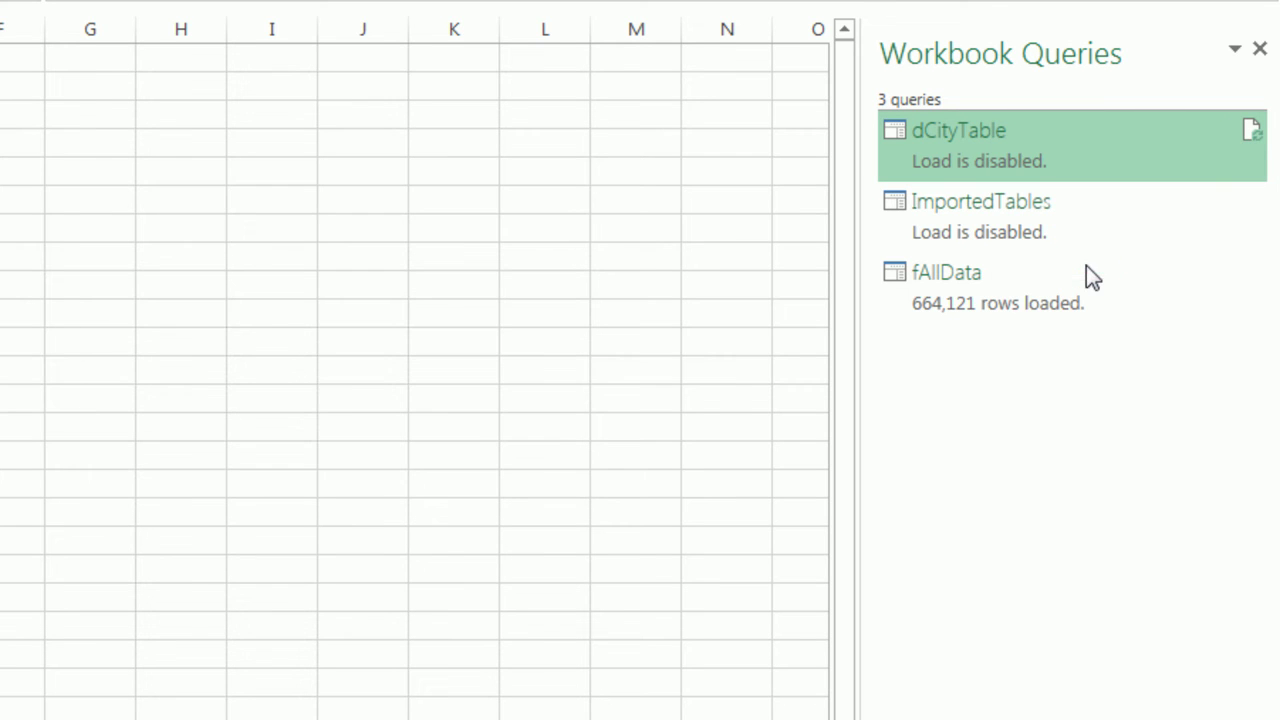
left_click(141, 374)
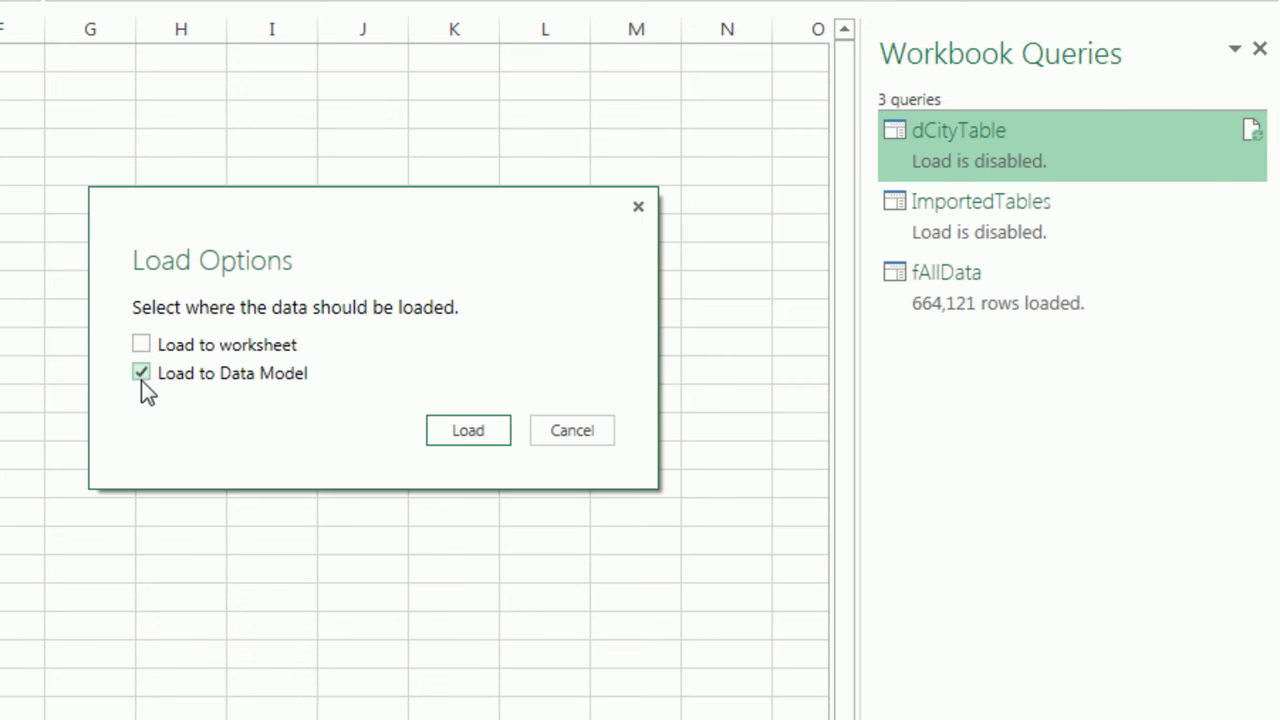
left_click(472, 432)
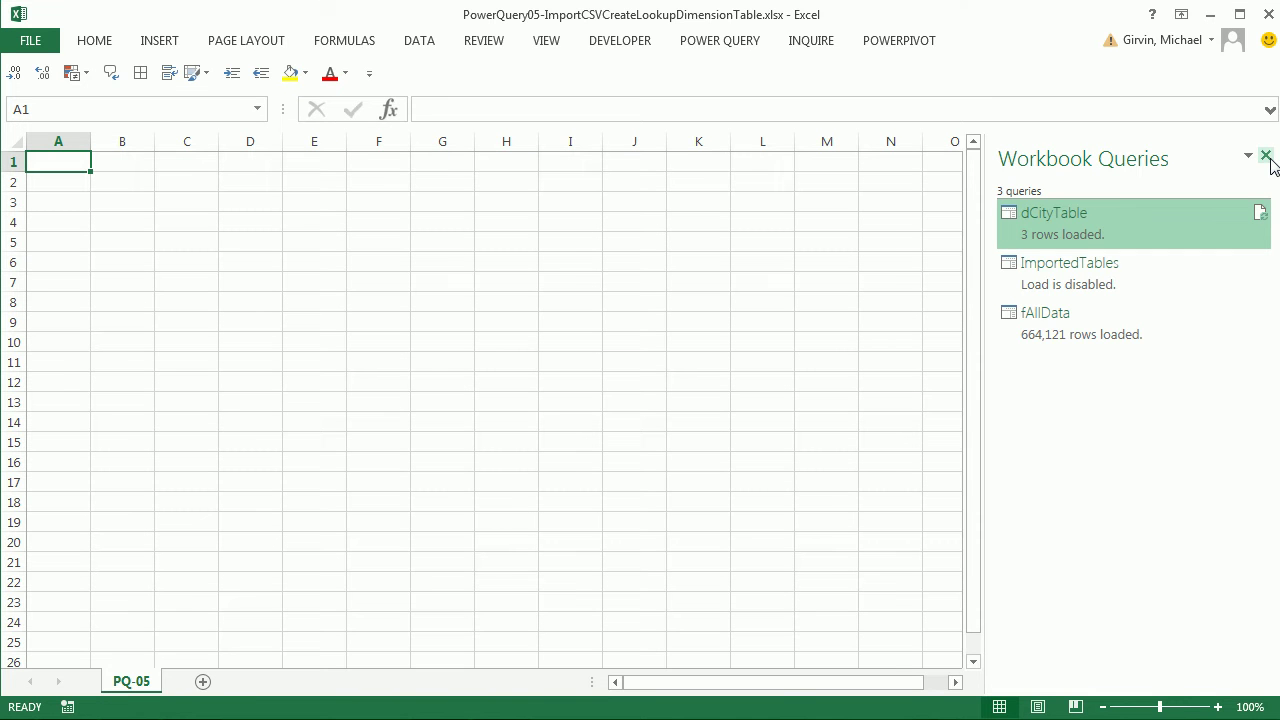
left_click(1266, 157)
In Power Pivot, widen fAllData's Date column and format it as short date (3/14/2001)
left_click(893, 45)
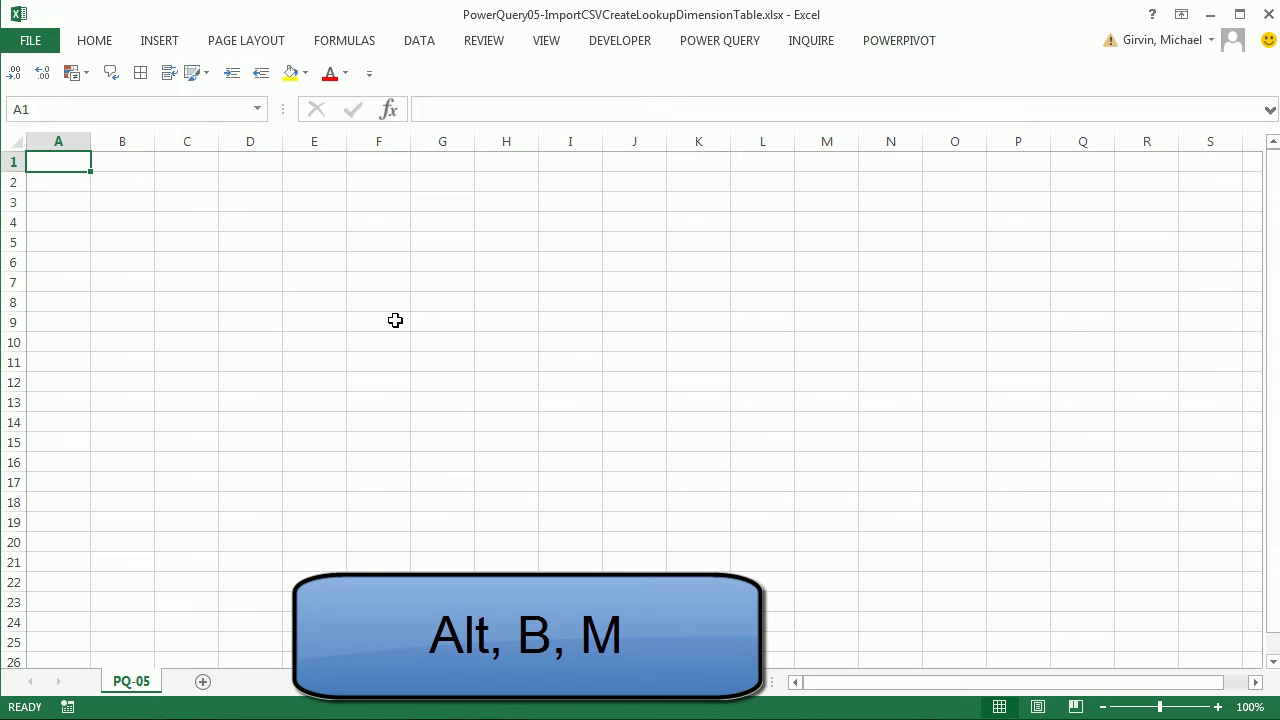
key("alt")
key("b")
key("m")
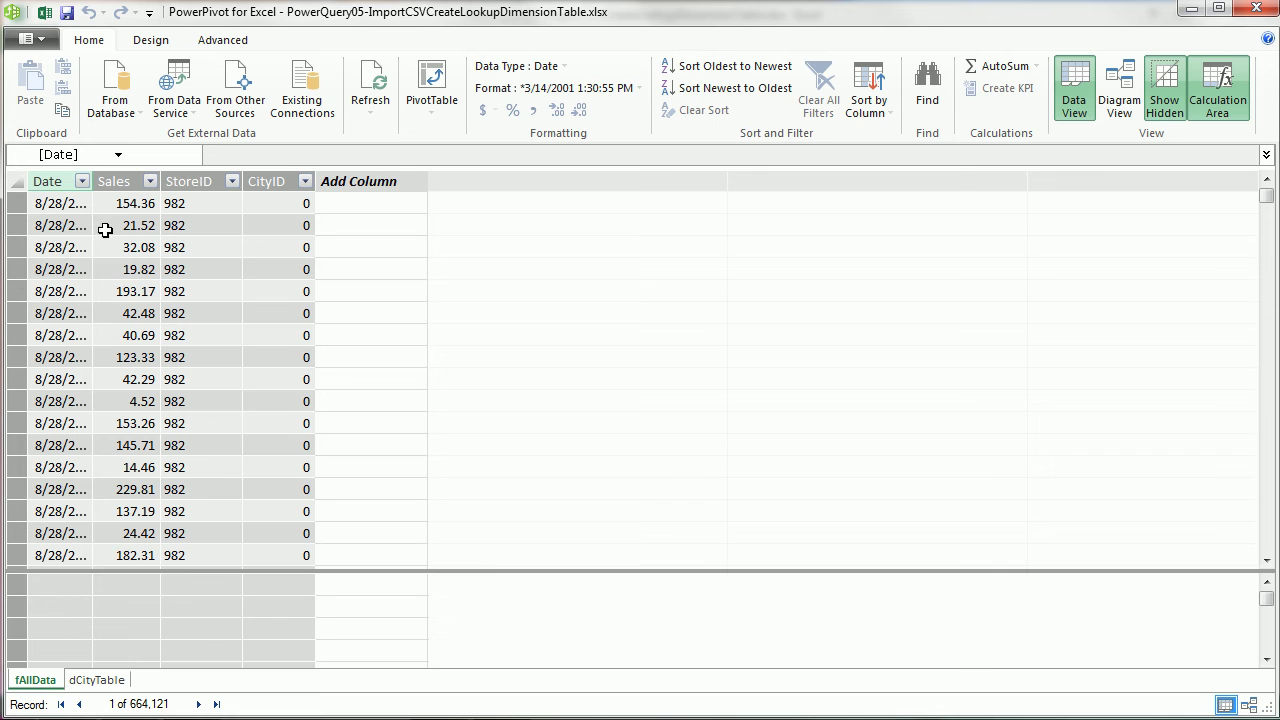
left_click_drag(92, 181, 119, 185)
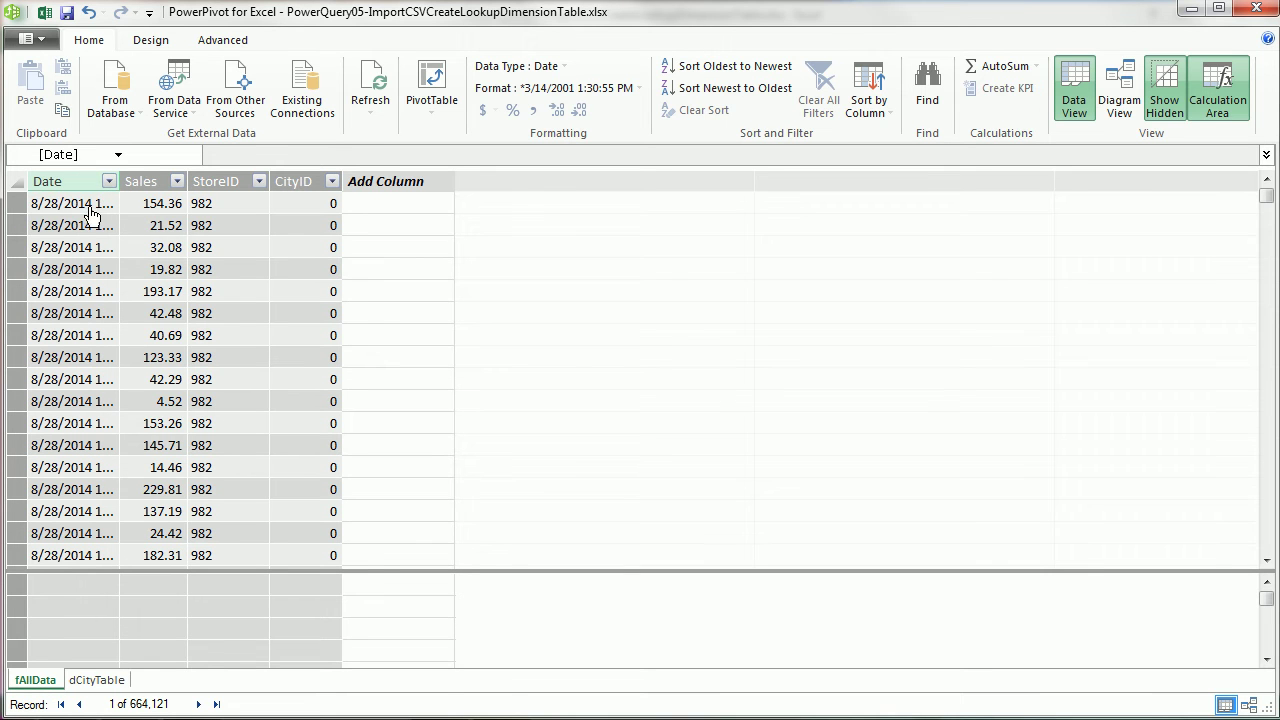
left_click(92, 208)
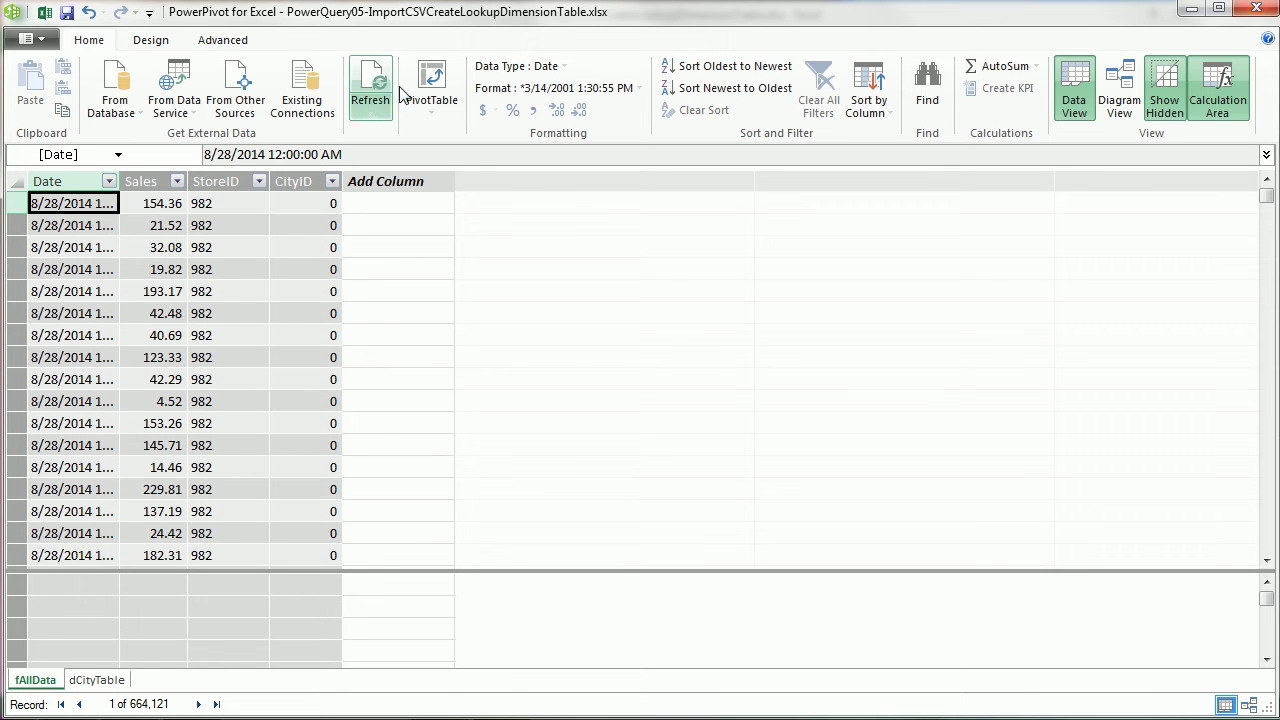
left_click(555, 94)
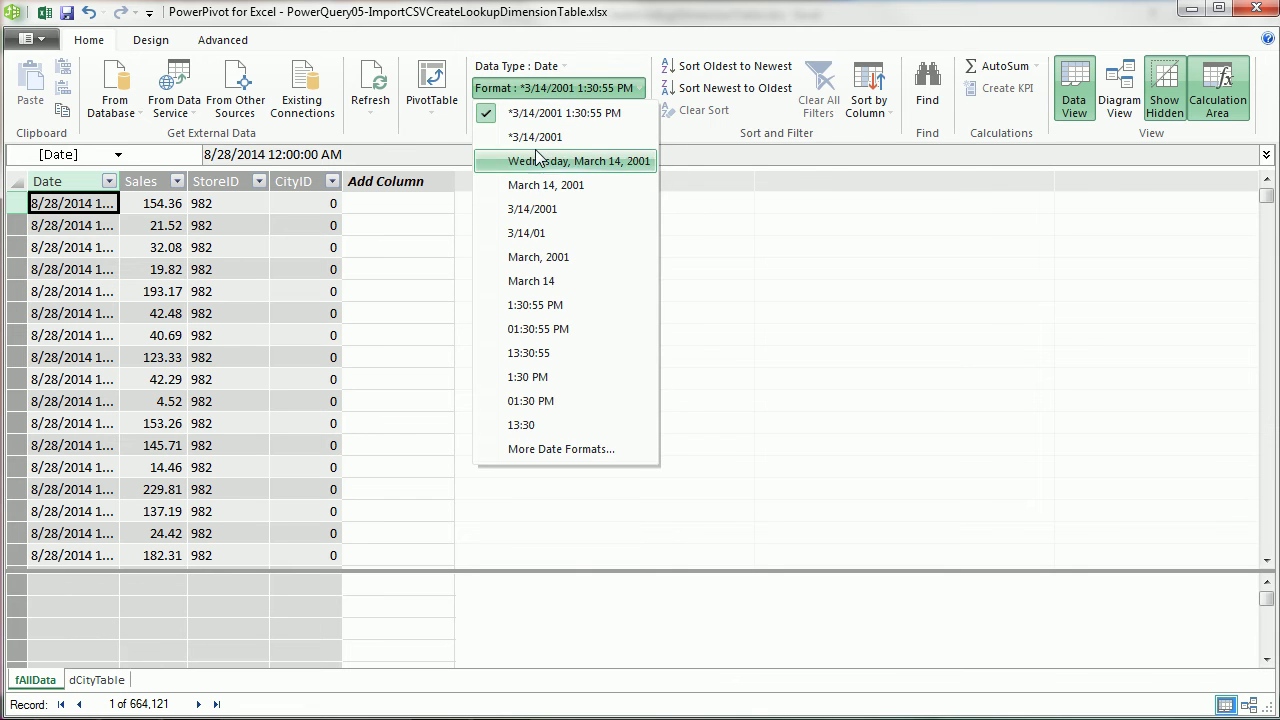
left_click(537, 138)
Format Sales as $ English (United States) currency and widen dCityTable's City column
left_click(150, 205)
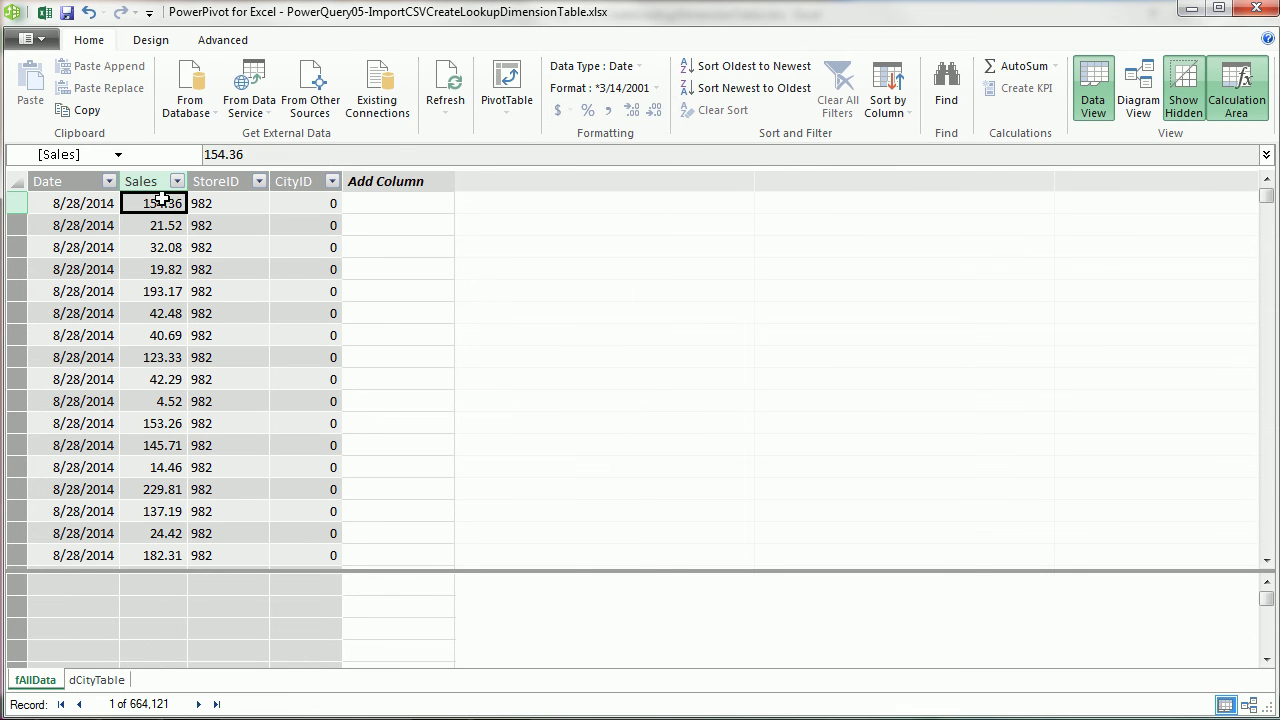
left_click(489, 115)
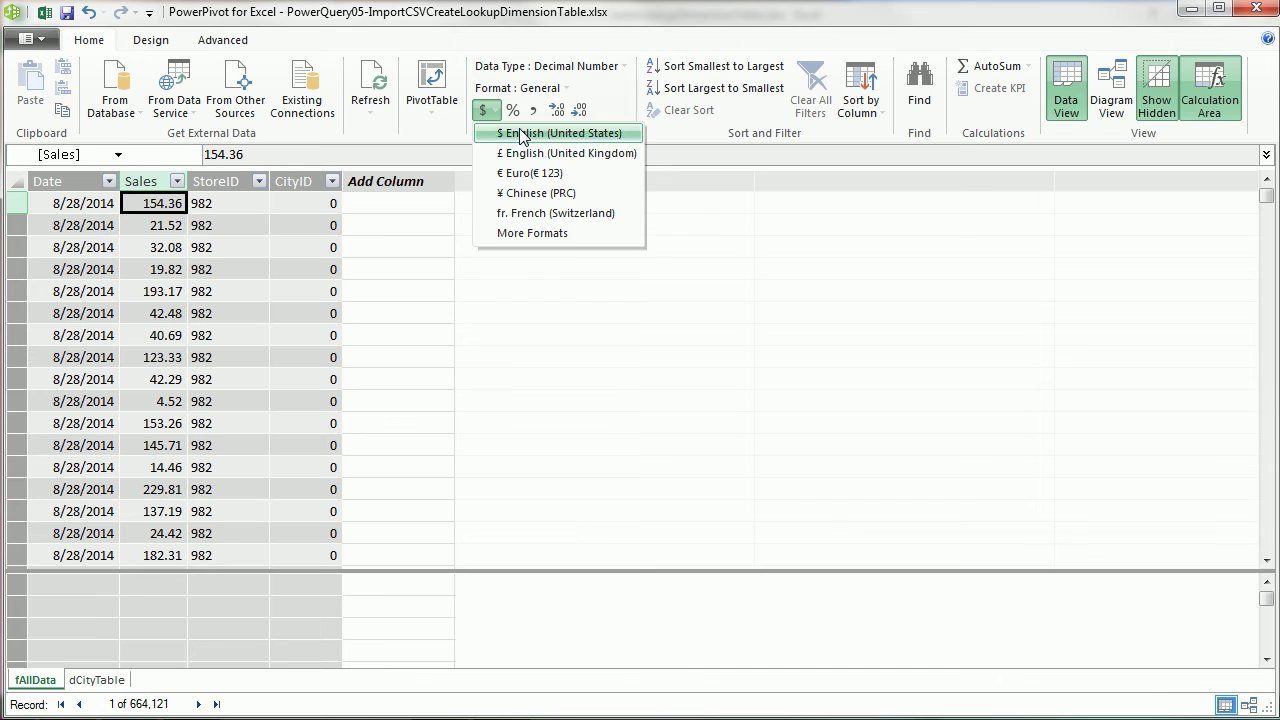
left_click(522, 133)
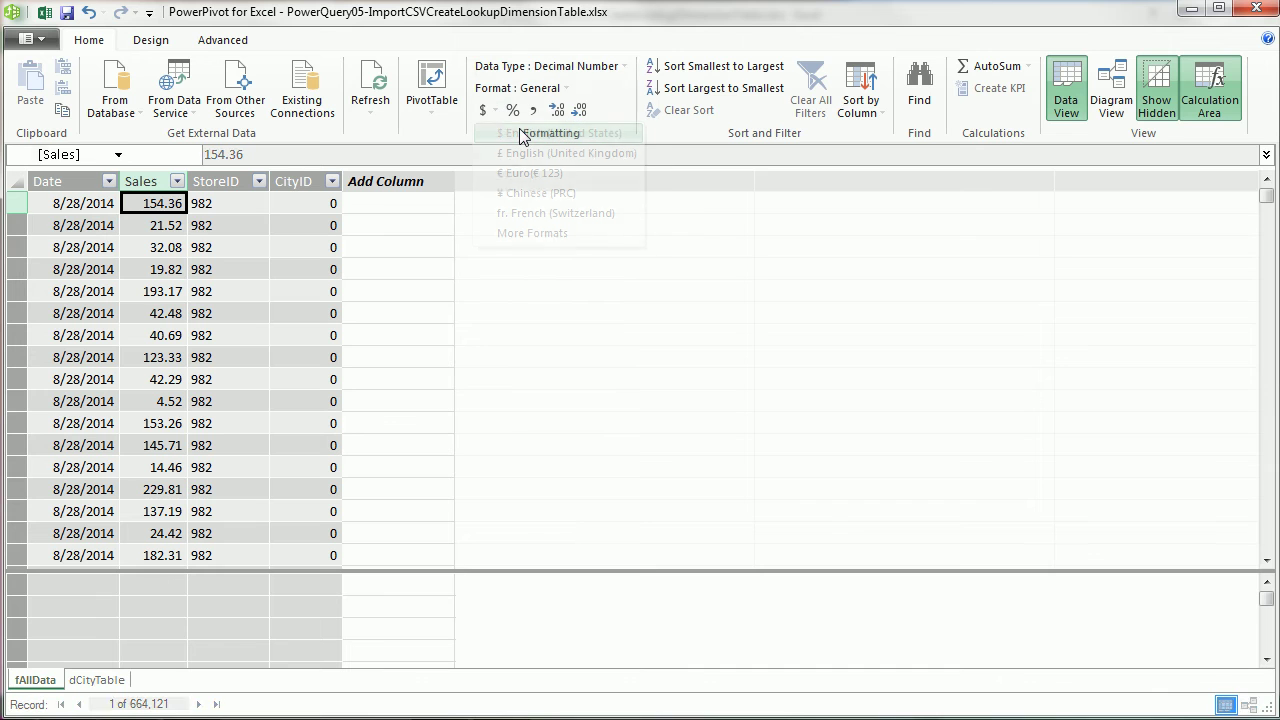
left_click(100, 680)
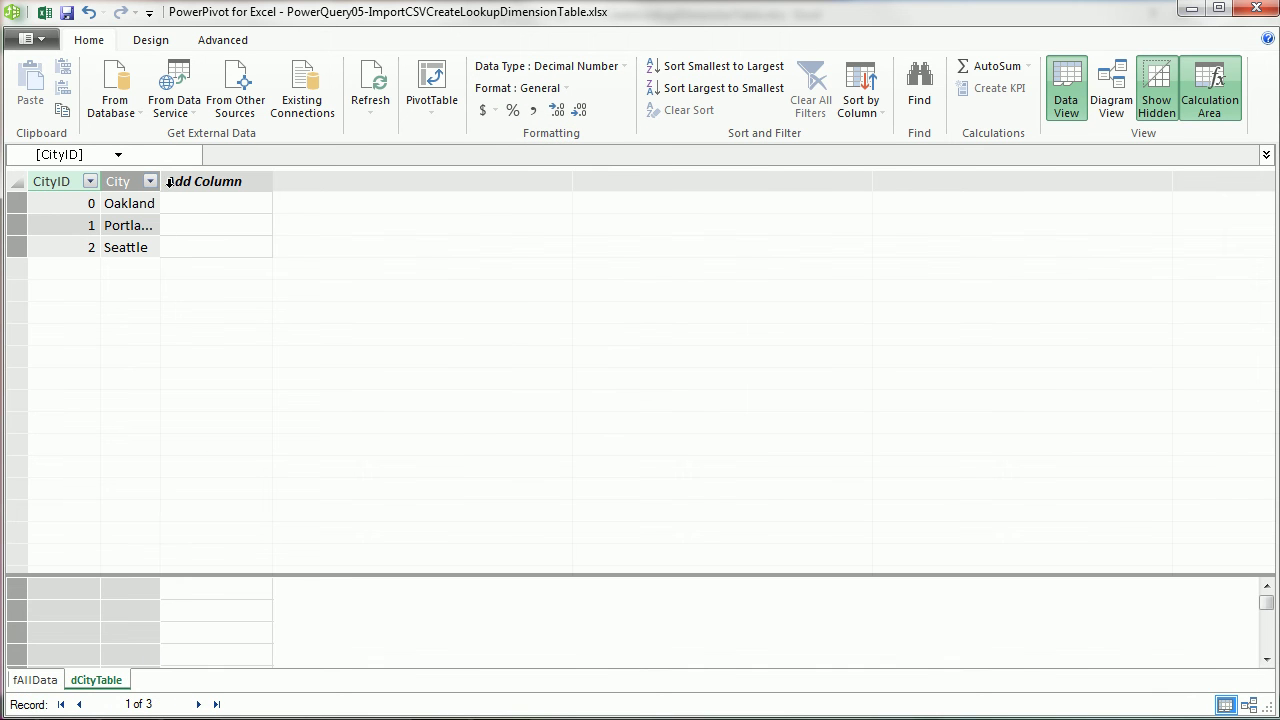
left_click_drag(158, 181, 208, 181)
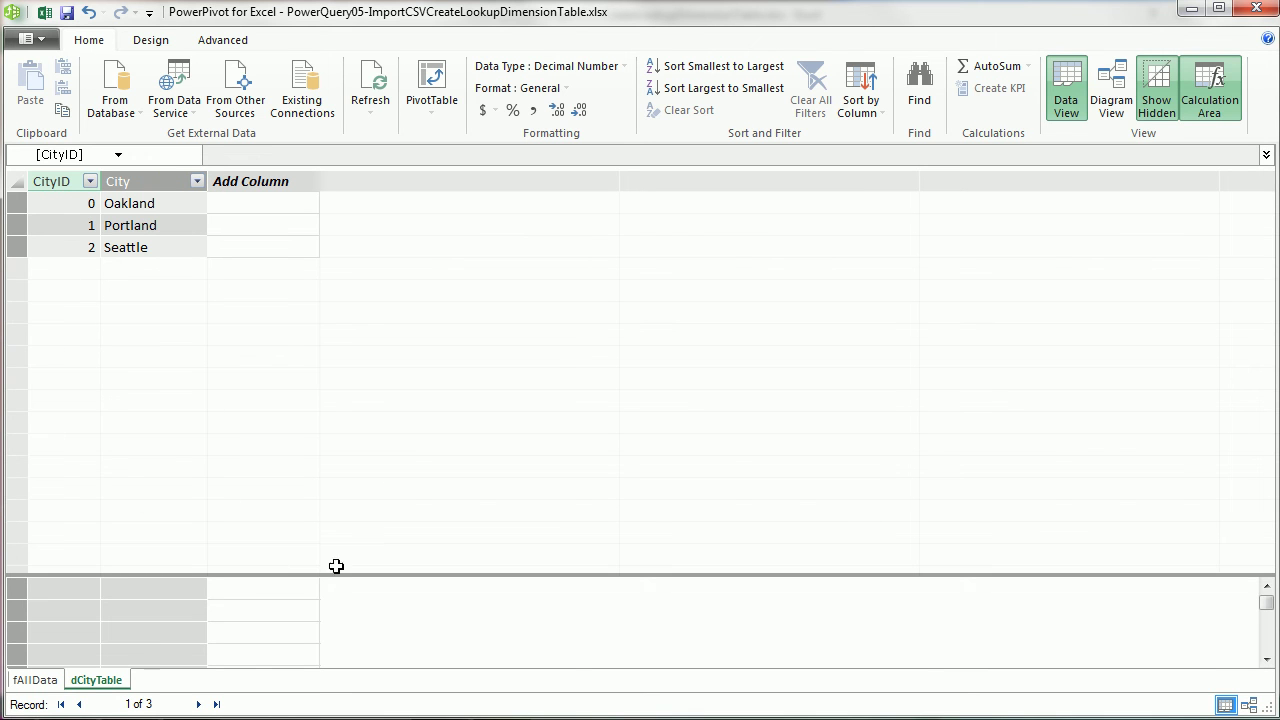
In Diagram View, arrange fAllData and dCityTable side by side for the CityID link
left_click(1102, 91)
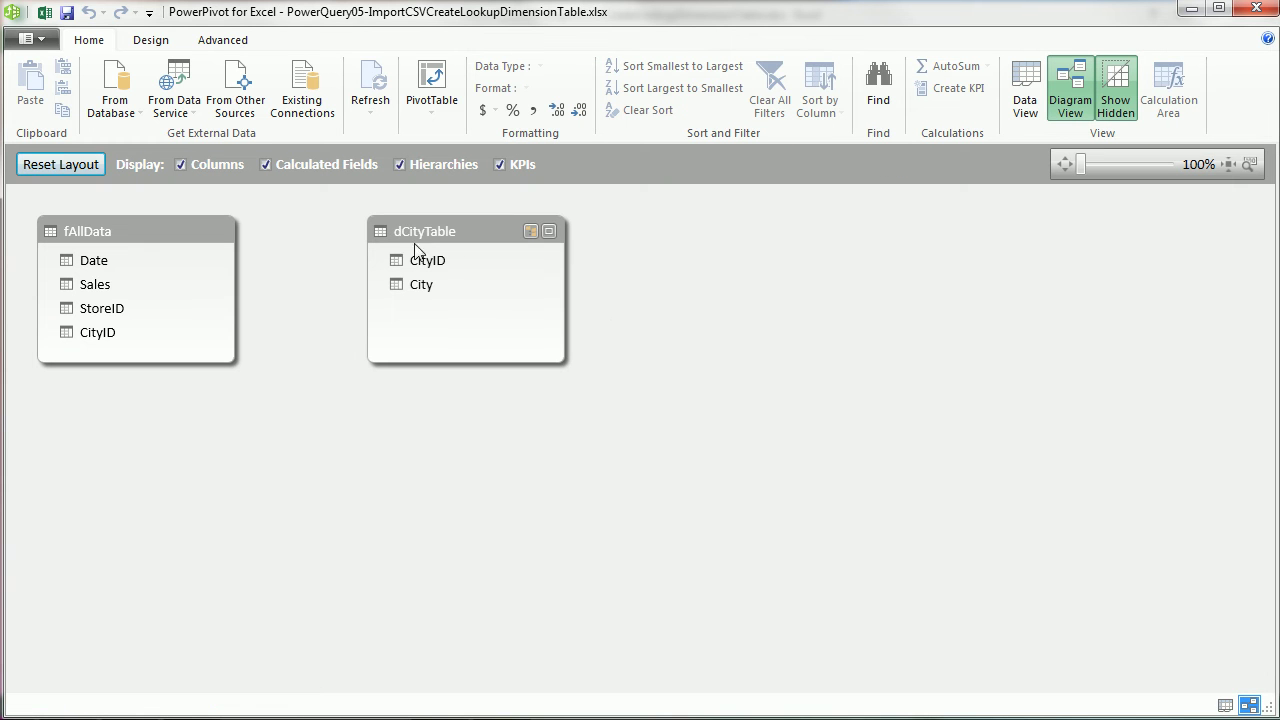
left_click_drag(147, 237, 306, 382)
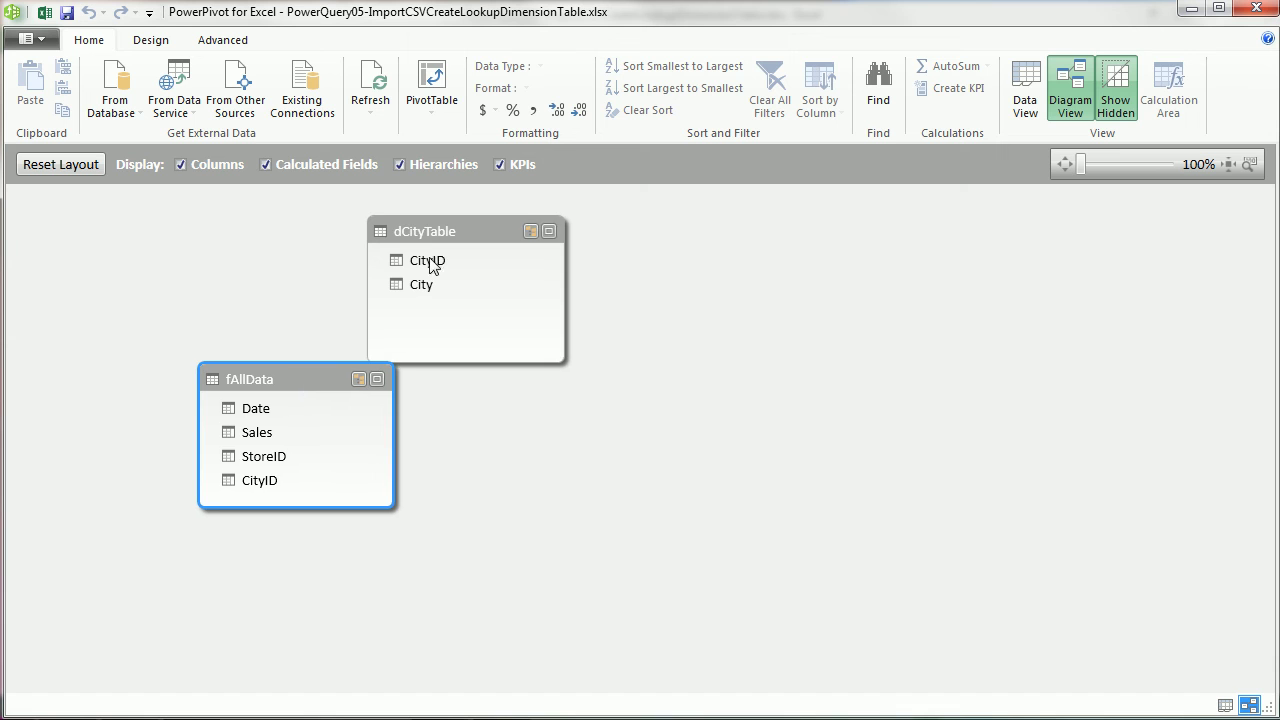
mouse_move(446, 229)
left_mouse_down()
mouse_move(652, 362)
mouse_move(640, 399)
mouse_move(391, 380)
mouse_move(285, 470)
left_mouse_up()
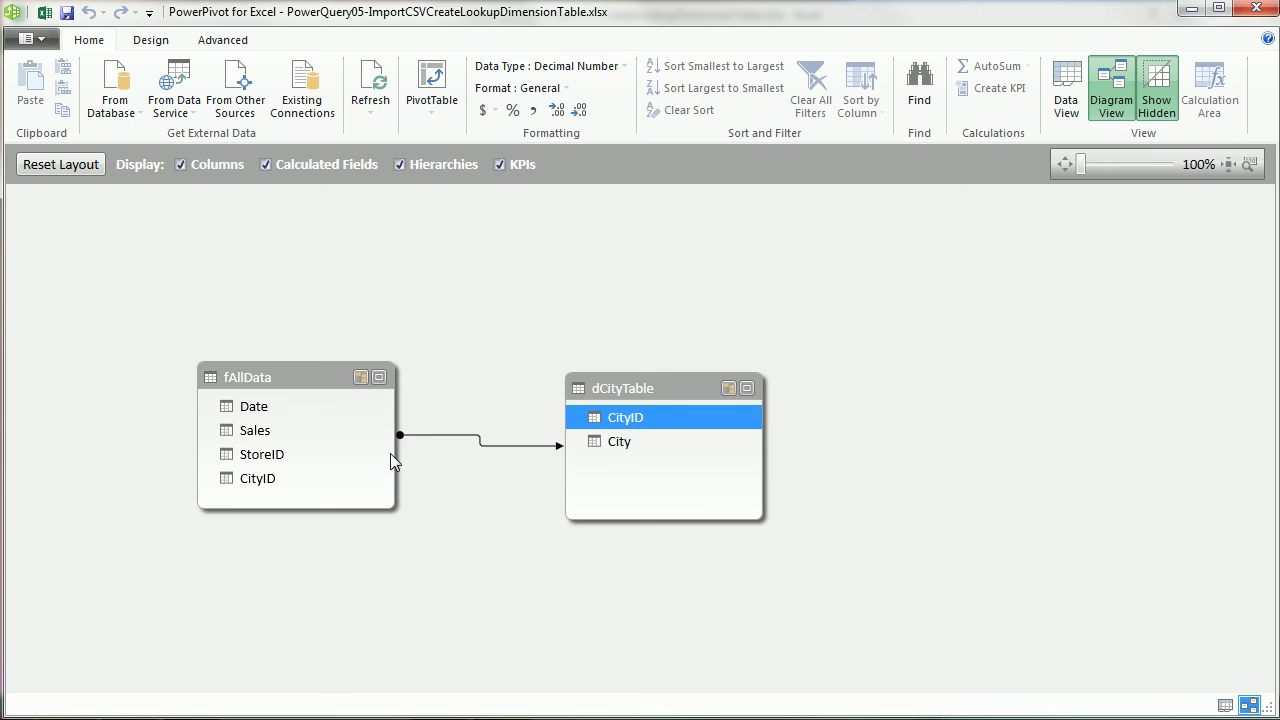
left_click_drag(656, 389, 645, 436)
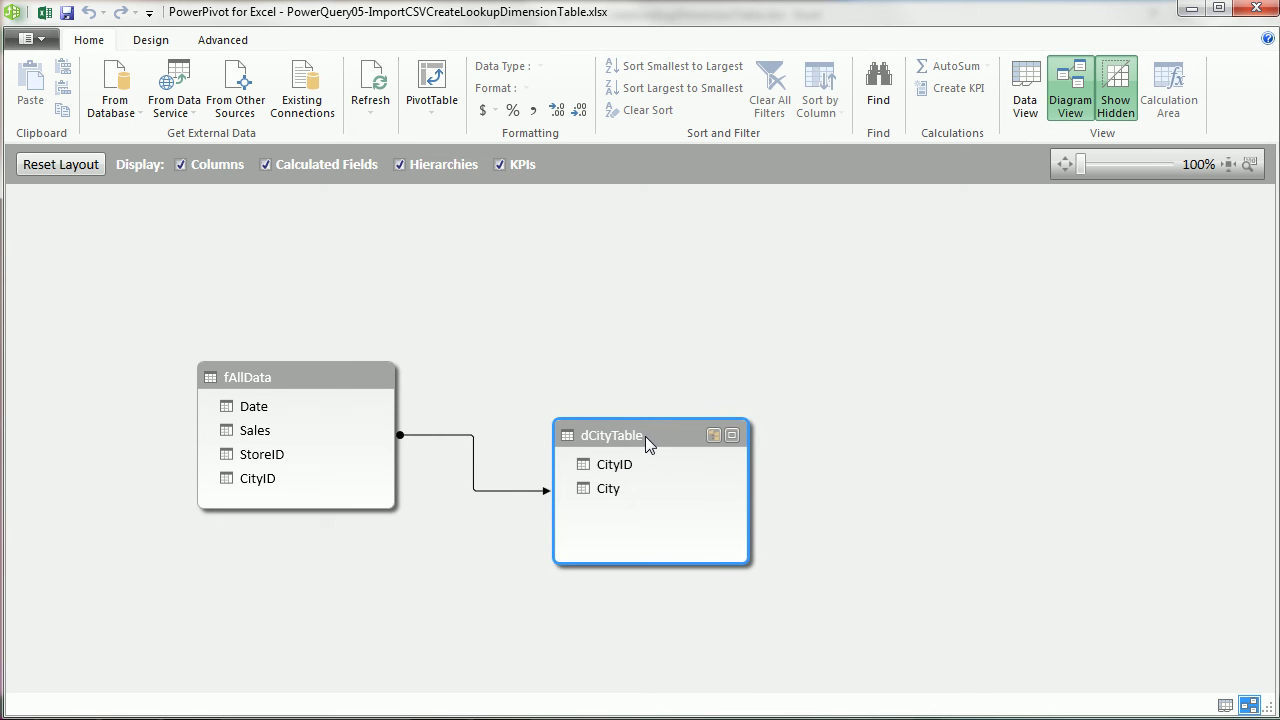
Create a Data Model PivotTable on a new worksheet
left_click(1028, 100)
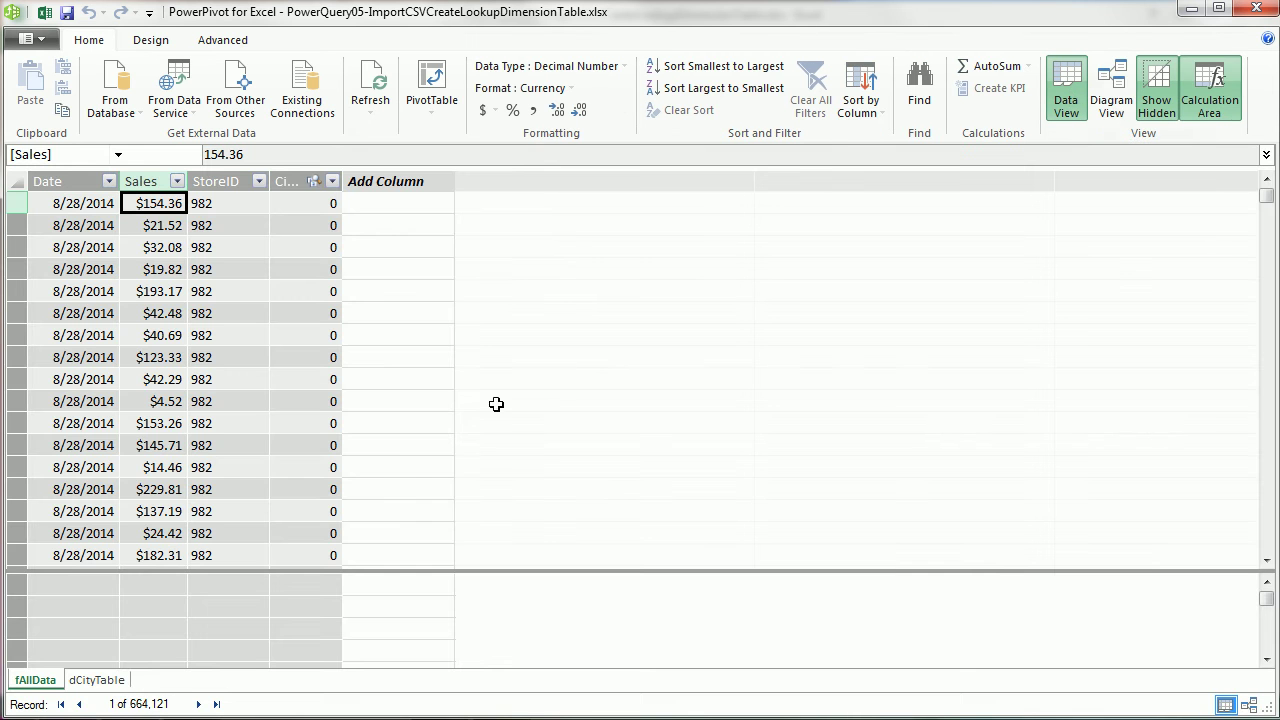
left_click(105, 679)
left_click(35, 680)
left_click(432, 85)
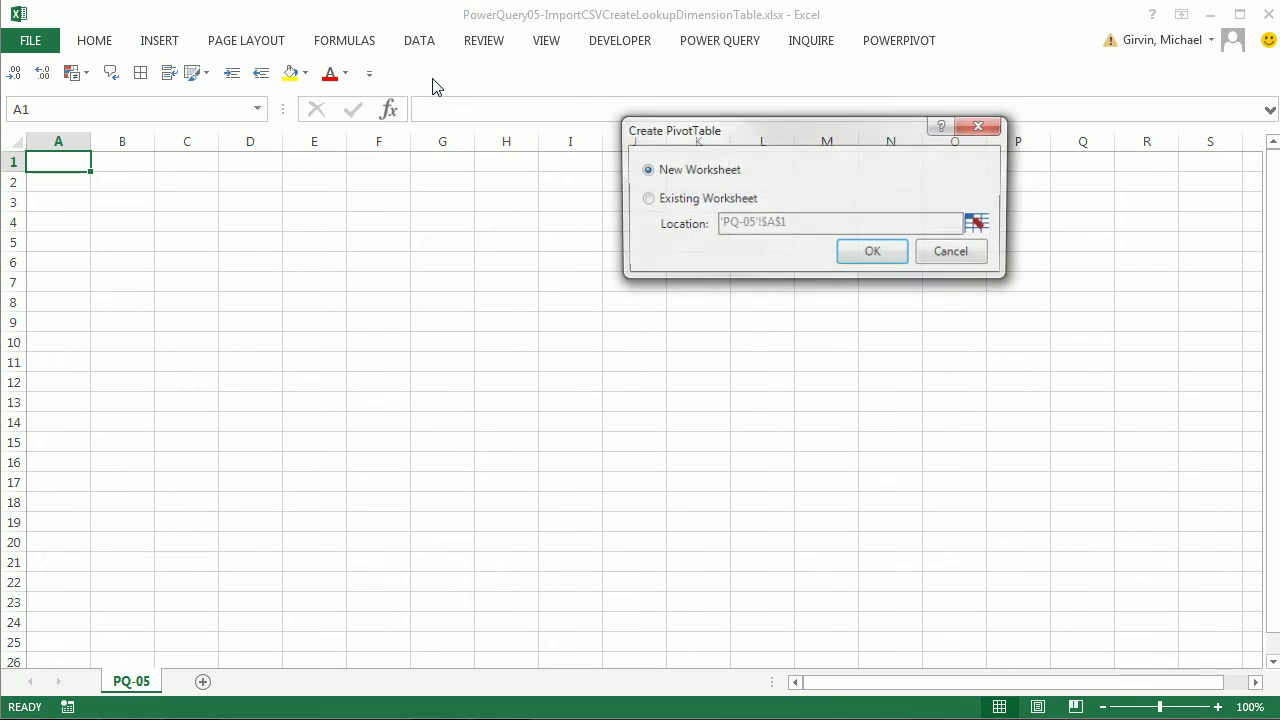
left_click(857, 258)
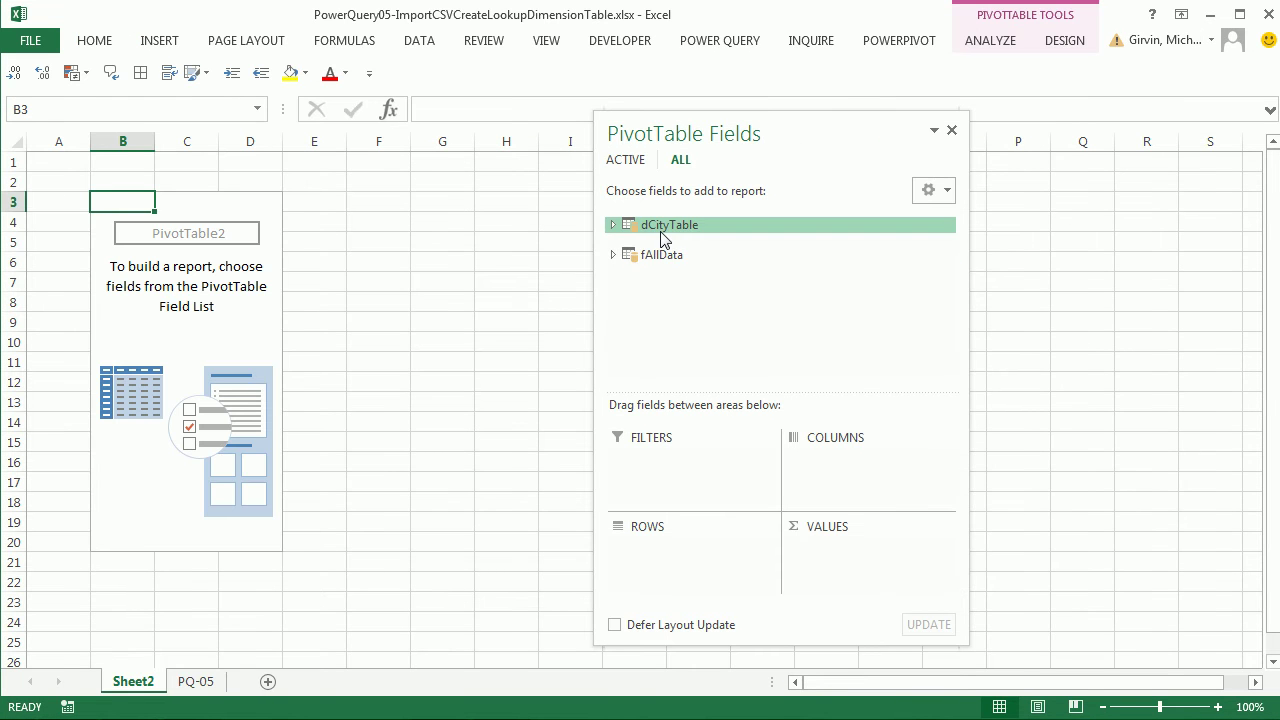
Put fAllData's StoreID in Rows and Sales in Values
left_click(612, 252)
left_click_drag(683, 314, 671, 535)
left_click_drag(671, 292, 826, 554)
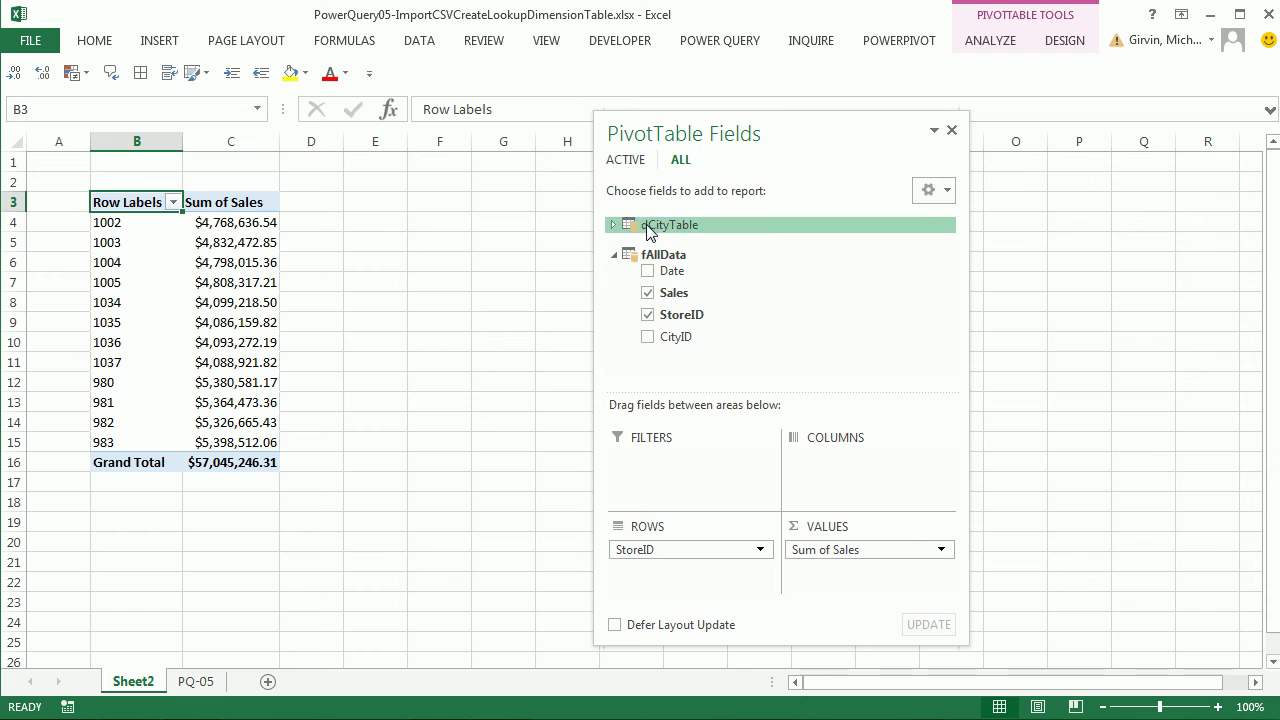
Insert a slicer for dCityTable's City field
left_click(997, 45)
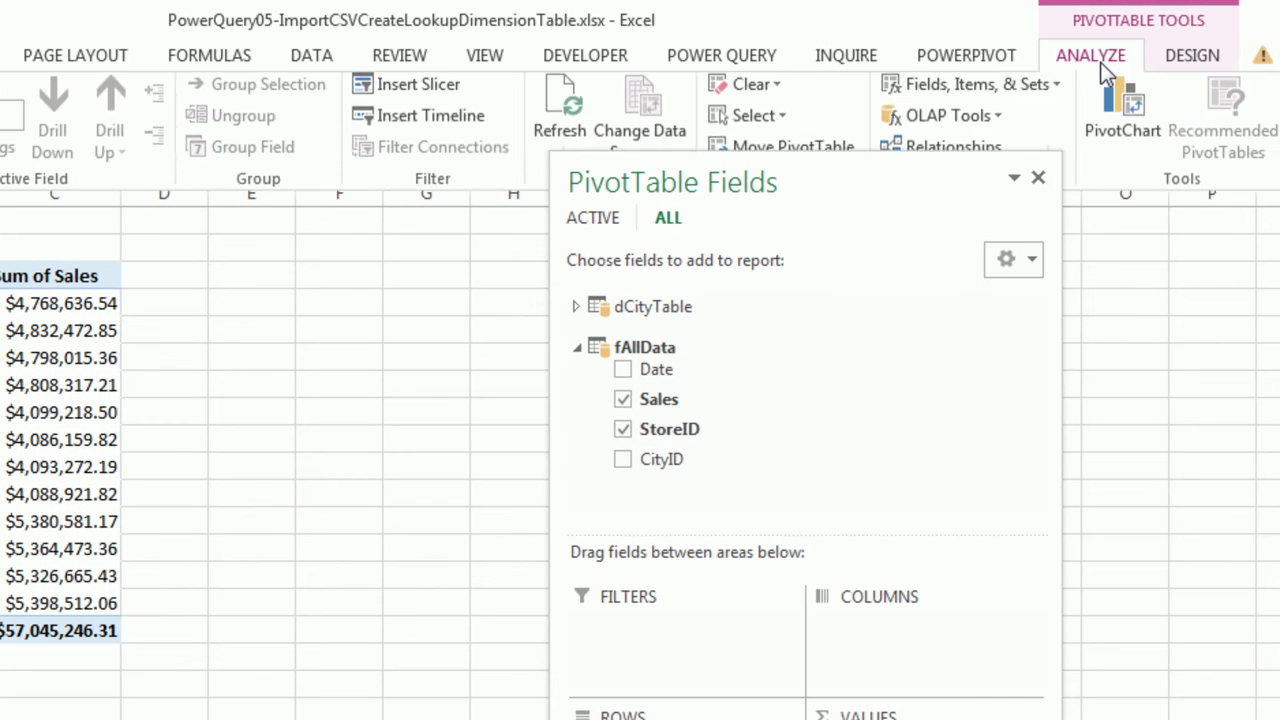
left_click(406, 95)
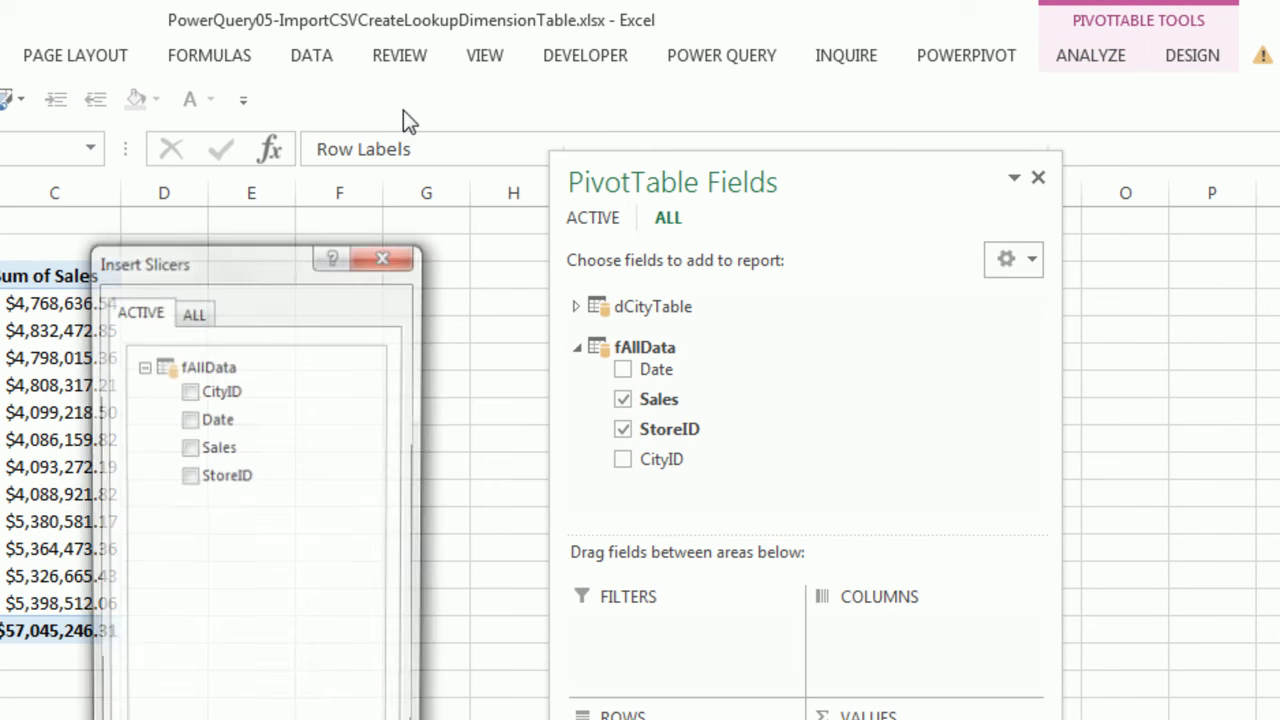
left_click(197, 314)
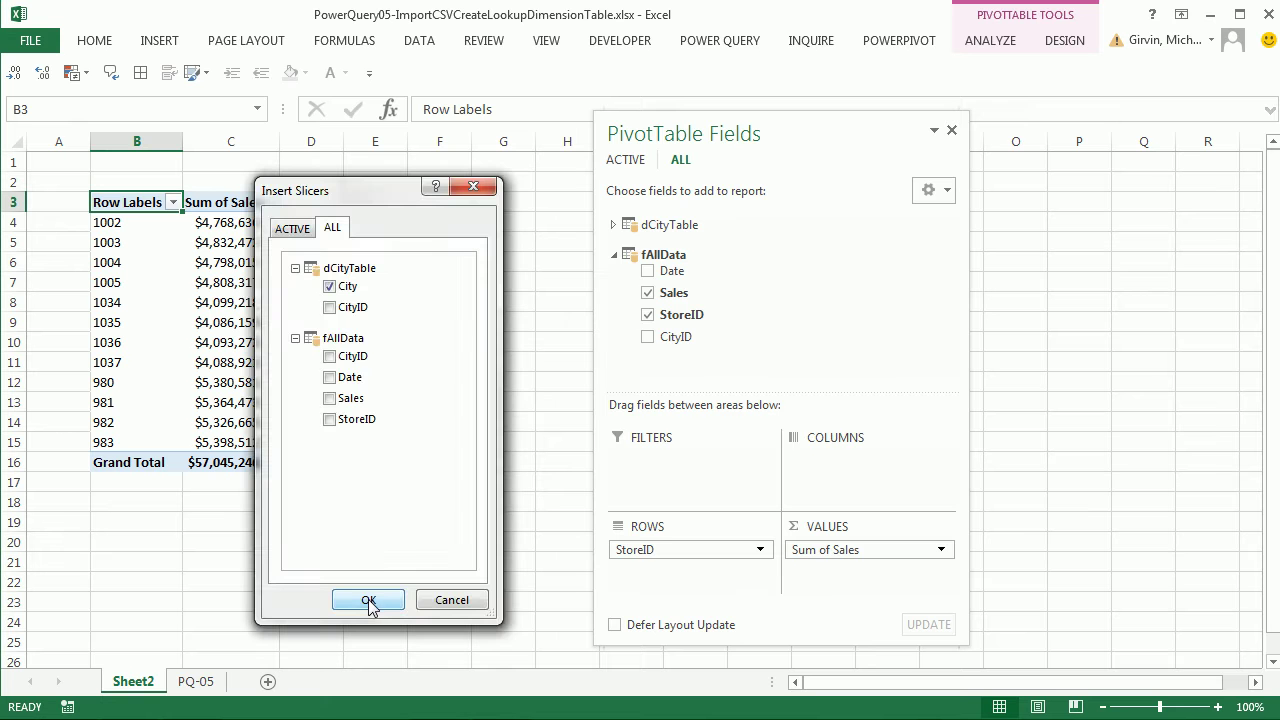
left_click(238, 719)
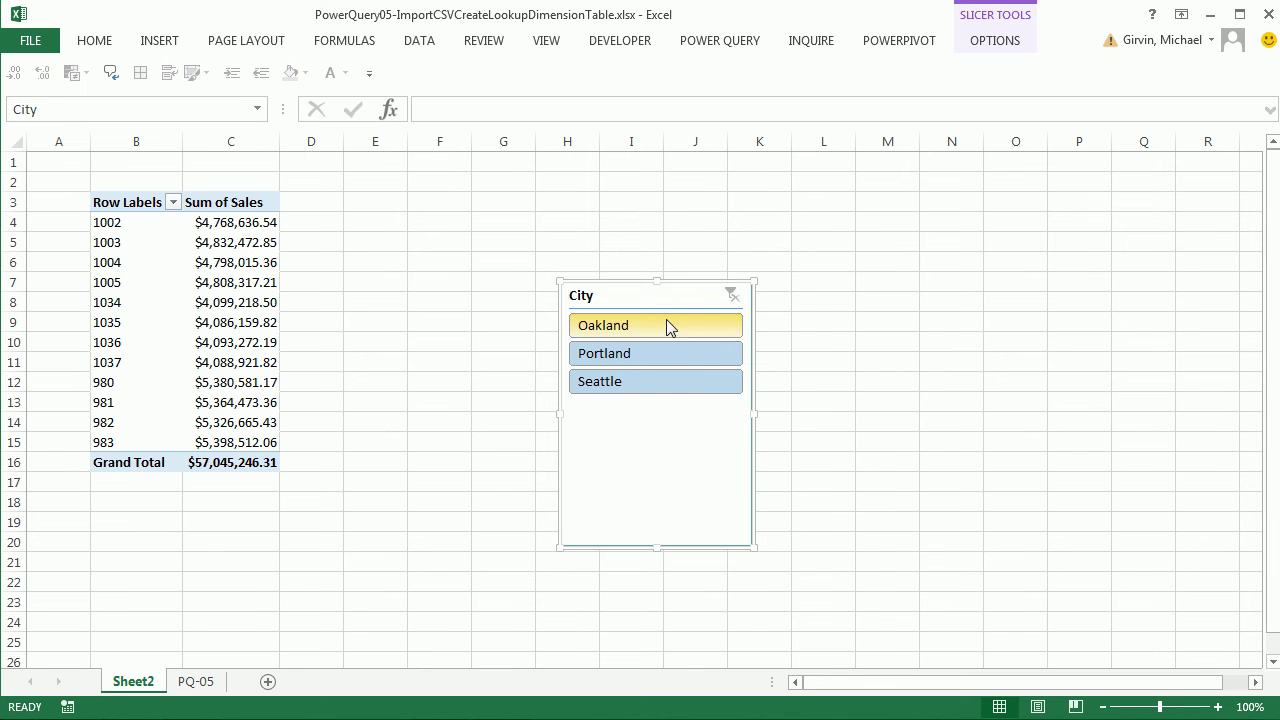
Shrink the City slicer, place it beside the pivot table, and select Oakland
left_click_drag(749, 547, 697, 433)
left_click_drag(636, 300, 484, 186)
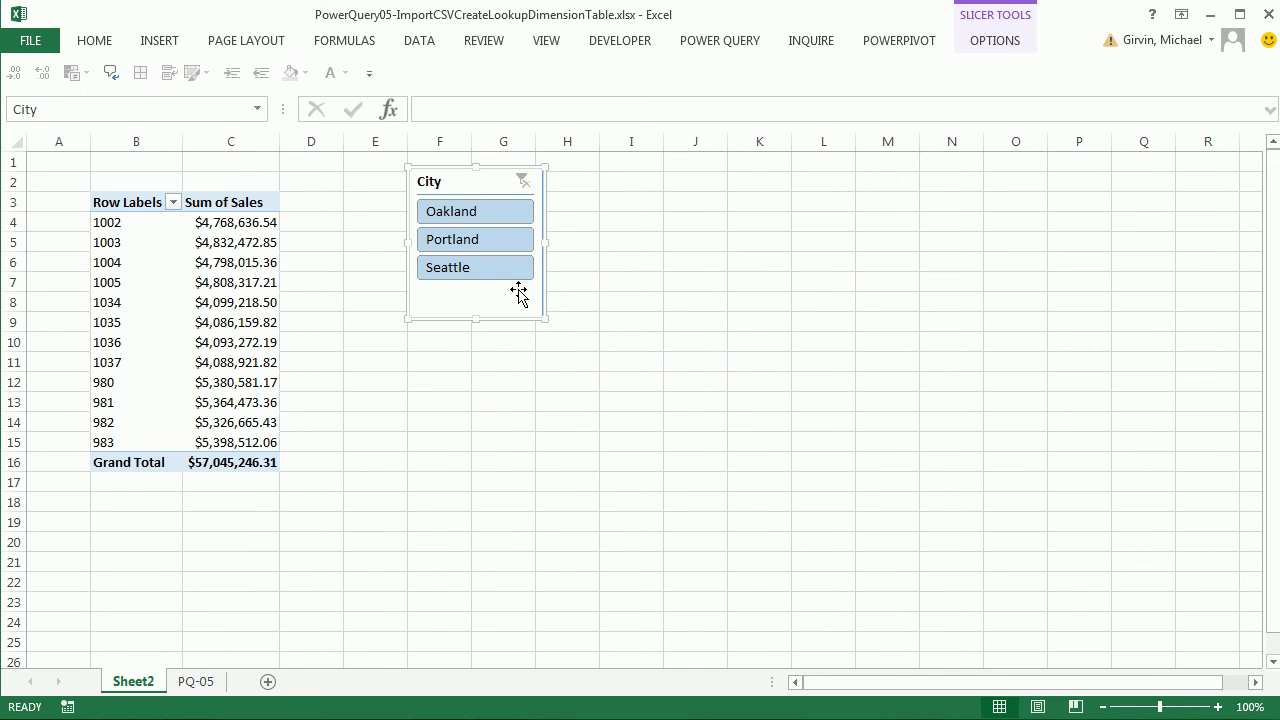
left_click(512, 212)
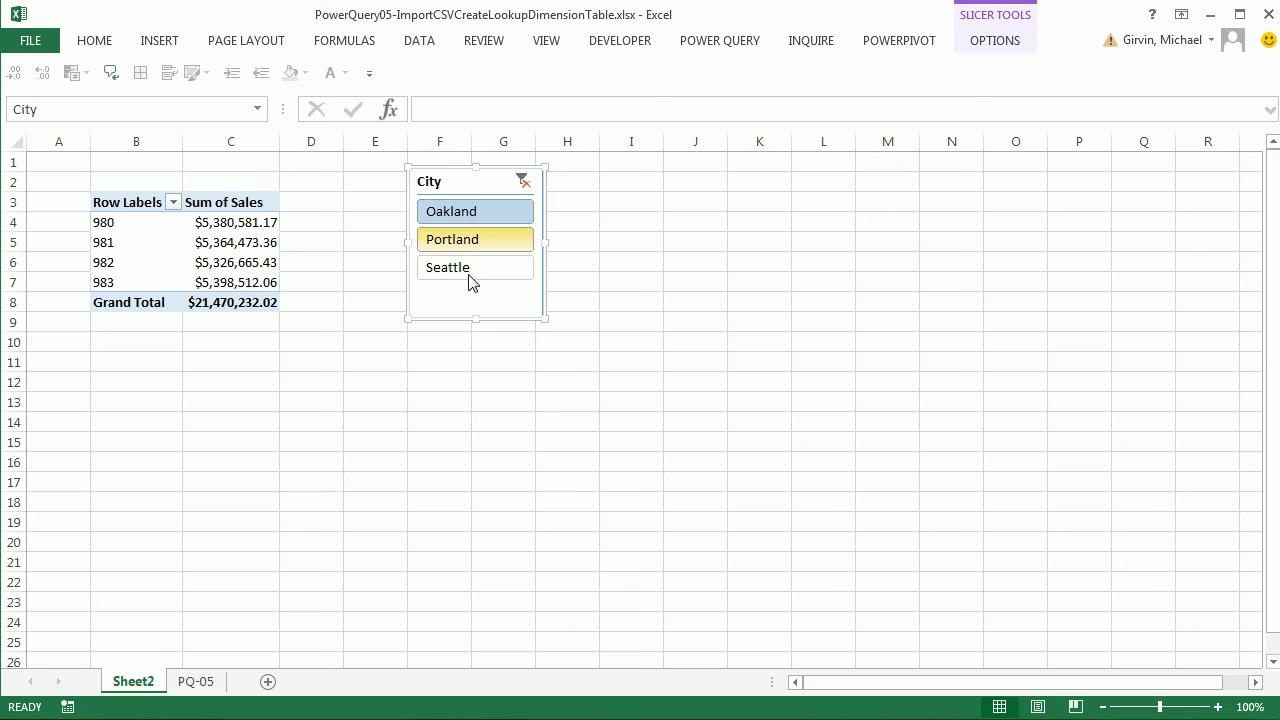
Check dCityTable's rows and its Diagram View relationship, view fAllData, then switch back to Excel
key("alt+Tab")
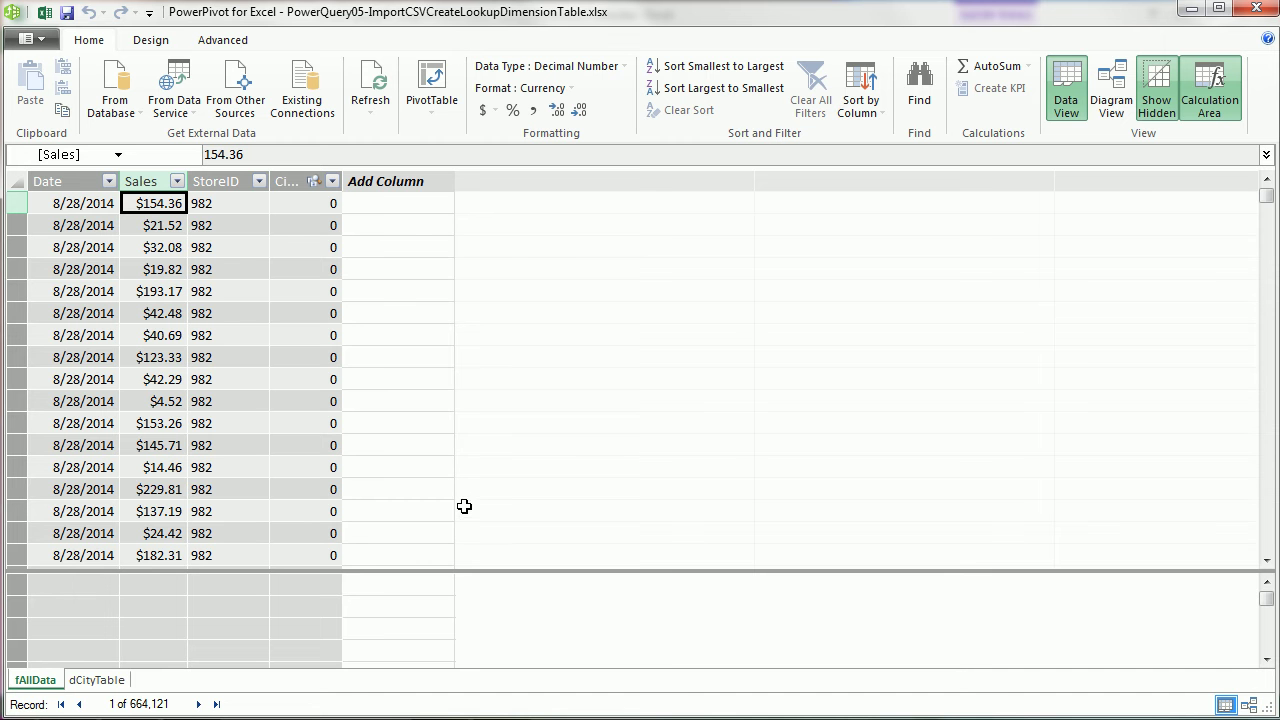
left_click(100, 680)
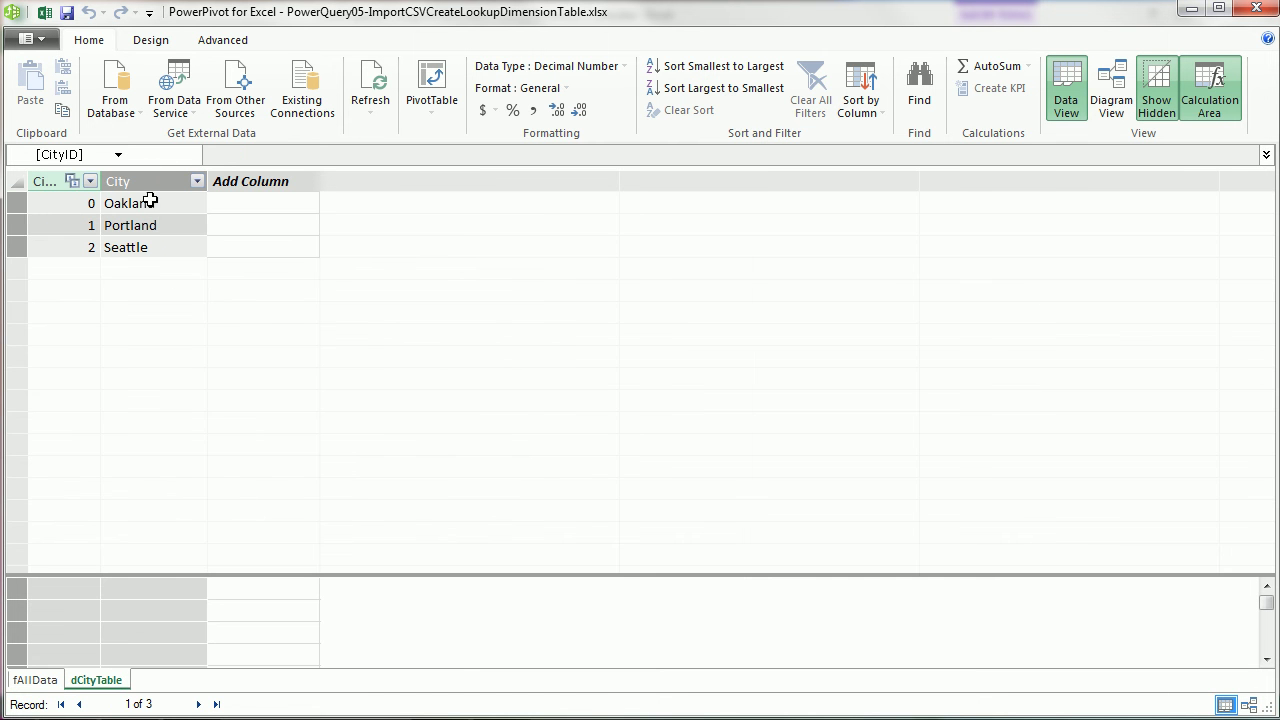
left_click(1111, 95)
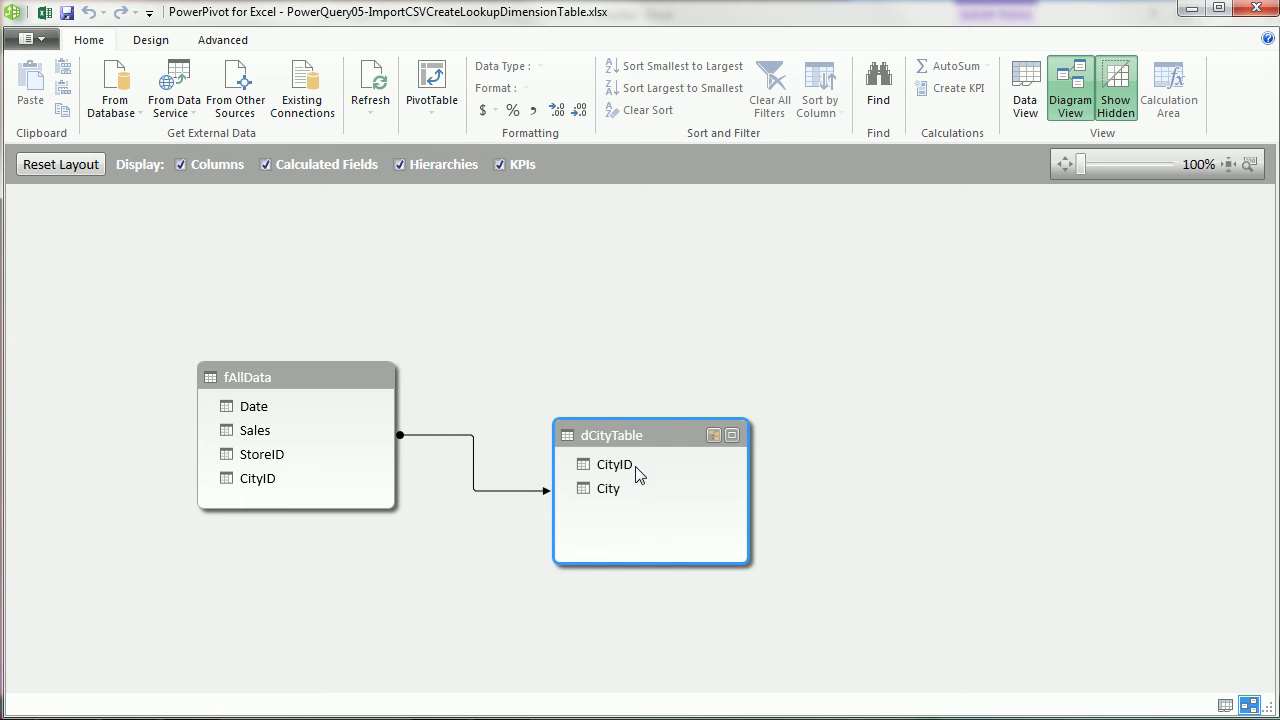
left_click(1033, 92)
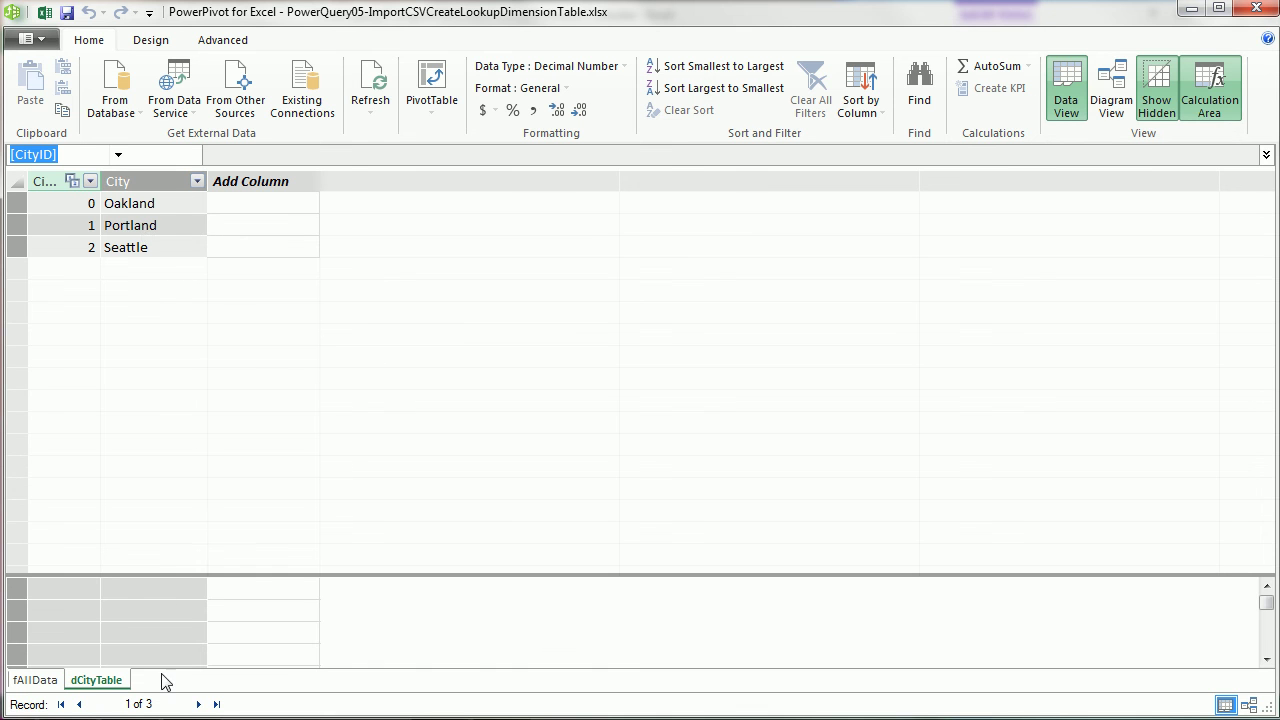
left_click(55, 680)
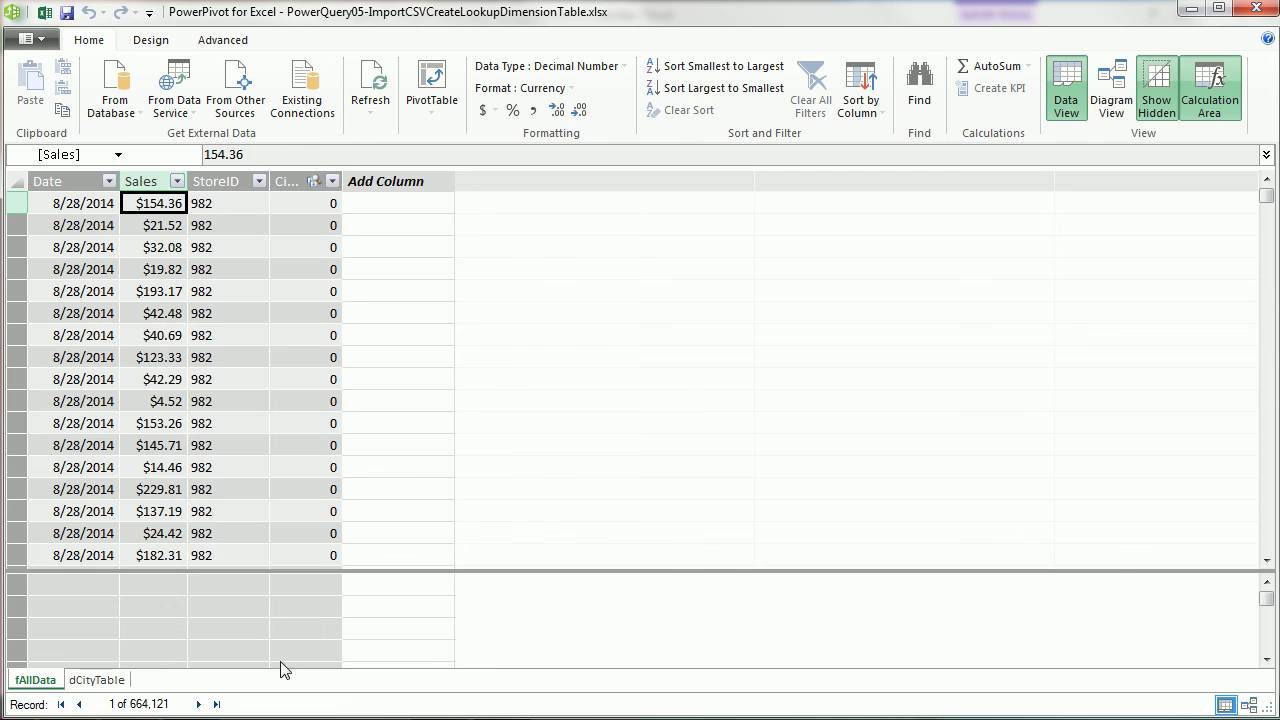
key("alt+Tab")
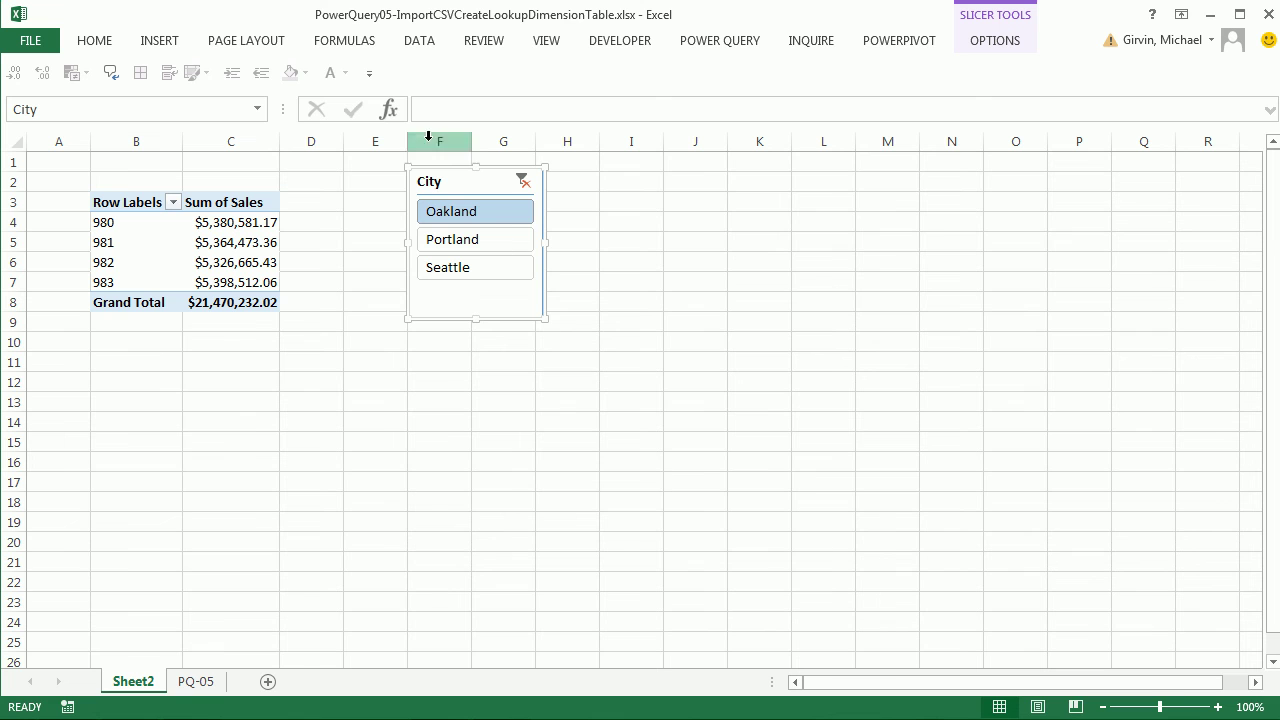
Select Portland in the City slicer (stores 1002–1005, $19,207,441.96 total) and save the workbook
left_click(493, 248)
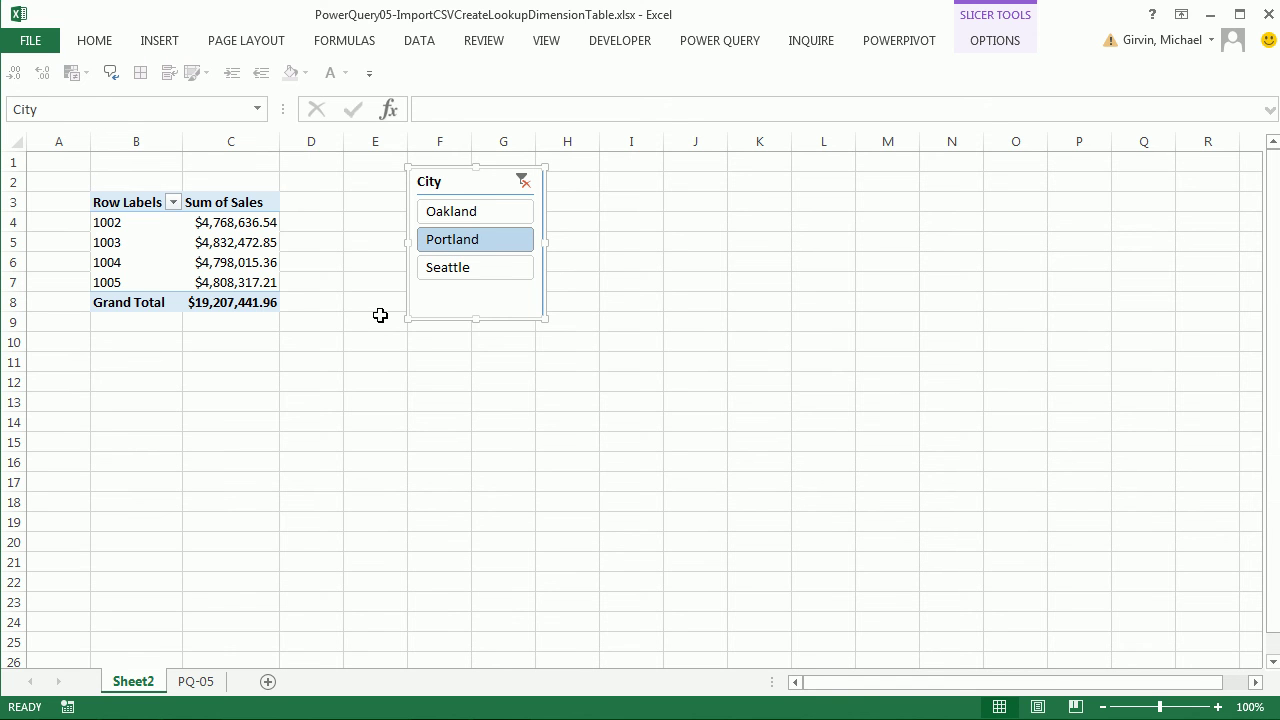
key("ctrl+s")
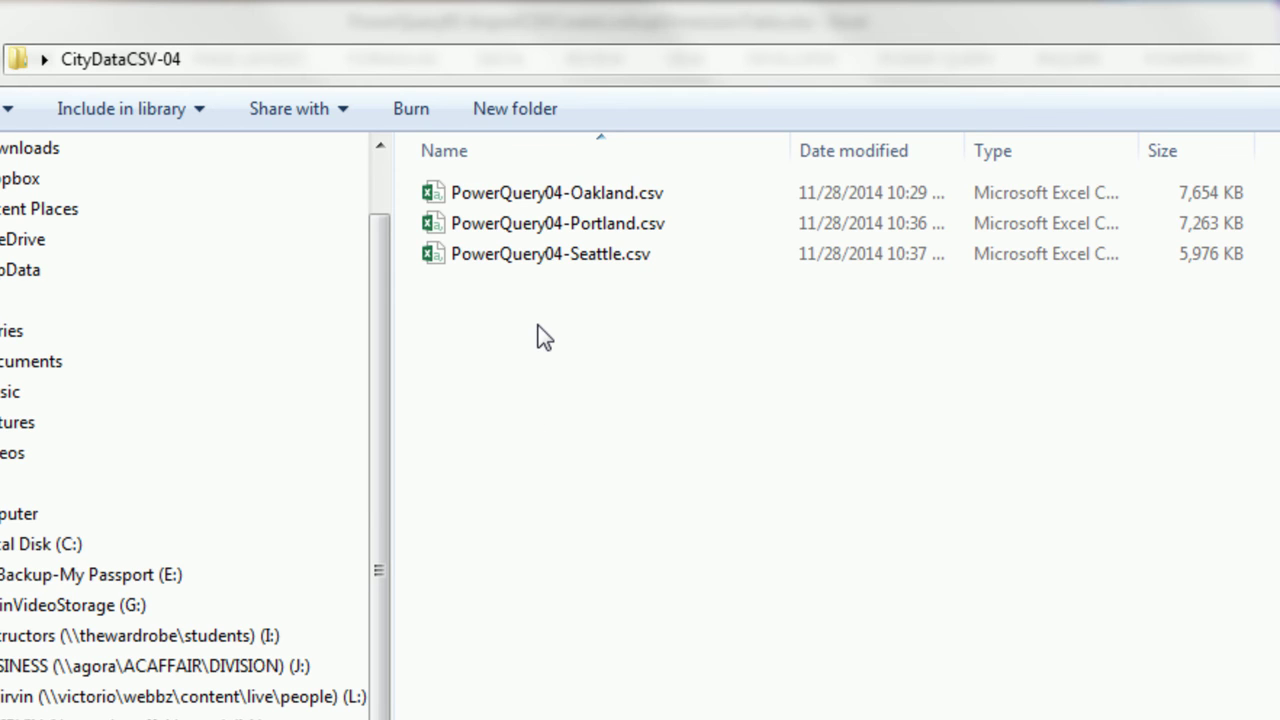
Paste the SanFrancisco and Tacoma CSV files into the CityDataCSV-04 folder, then return to Excel
right_click(538, 324)
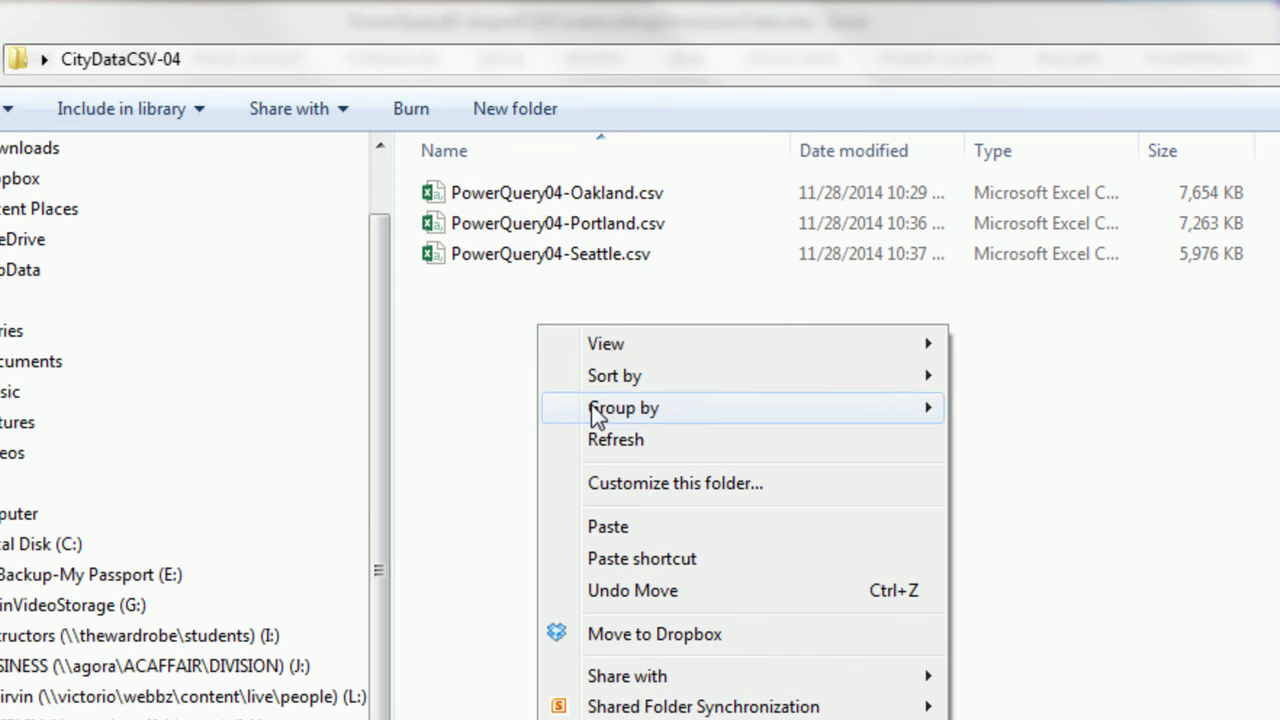
left_click(625, 534)
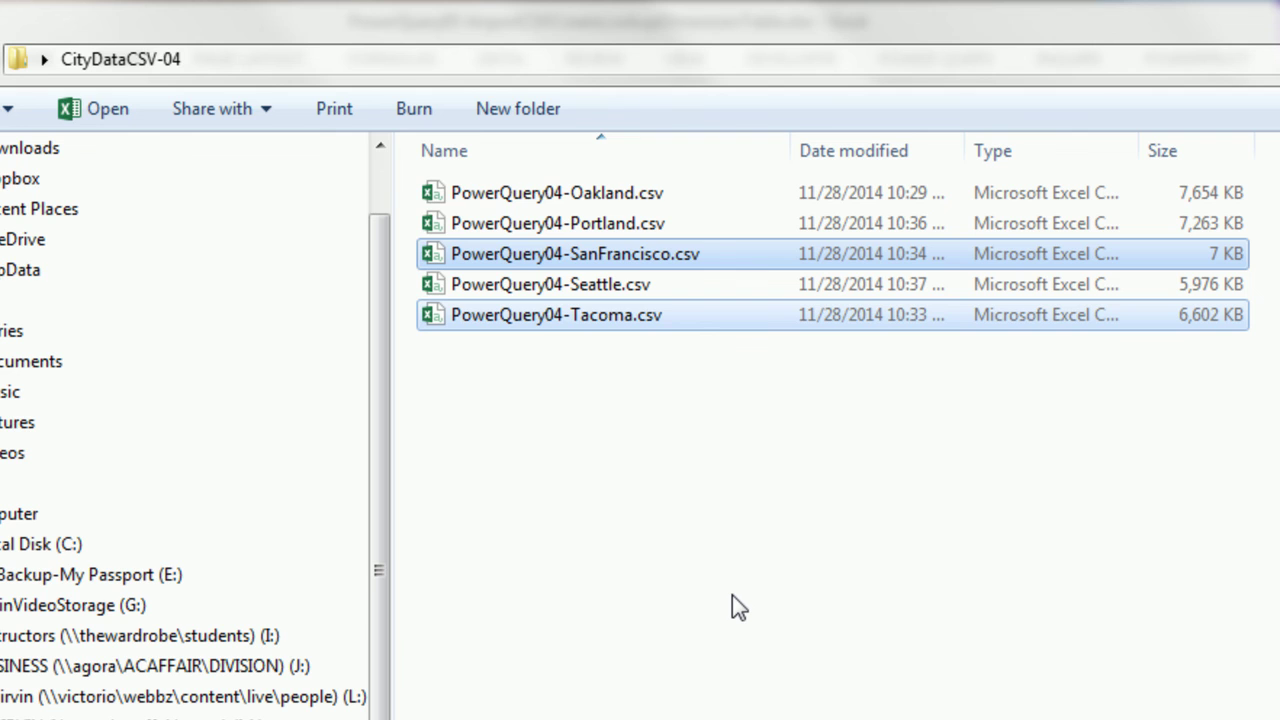
key("alt+Tab")
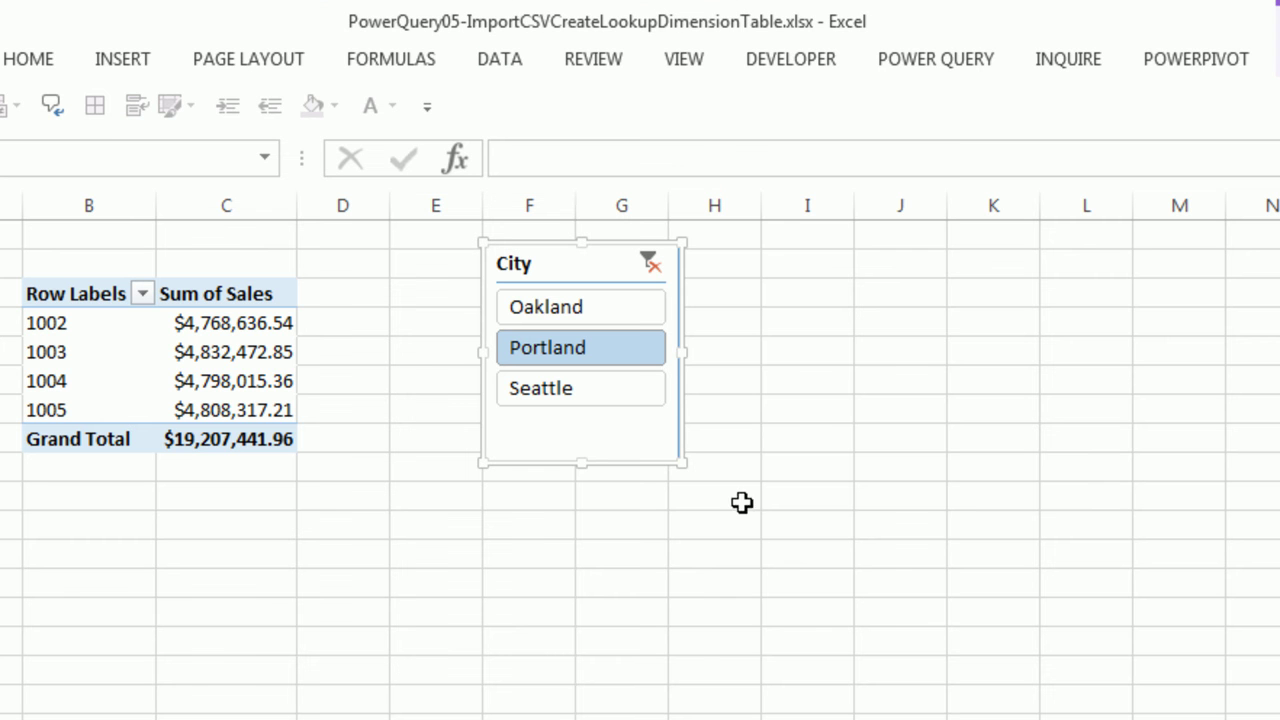
Refresh all data connections to pull in the new city CSV files
left_click(510, 62)
left_click(320, 168)
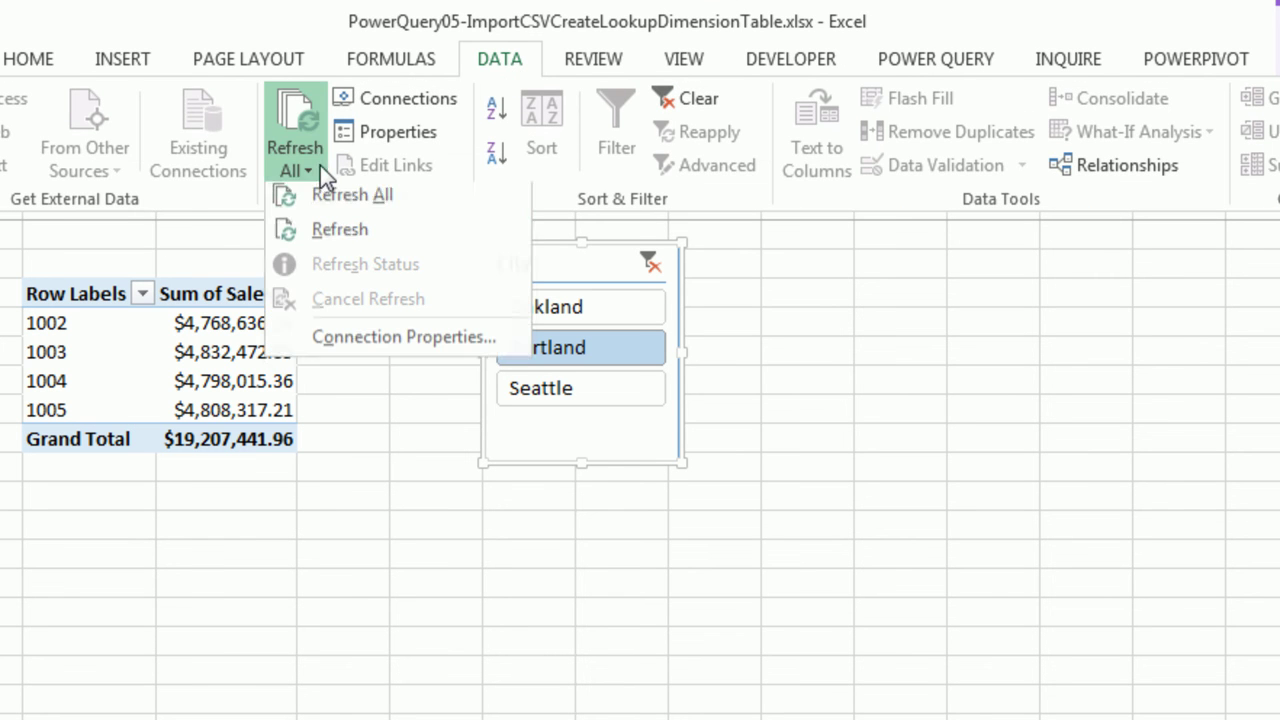
left_click(342, 203)
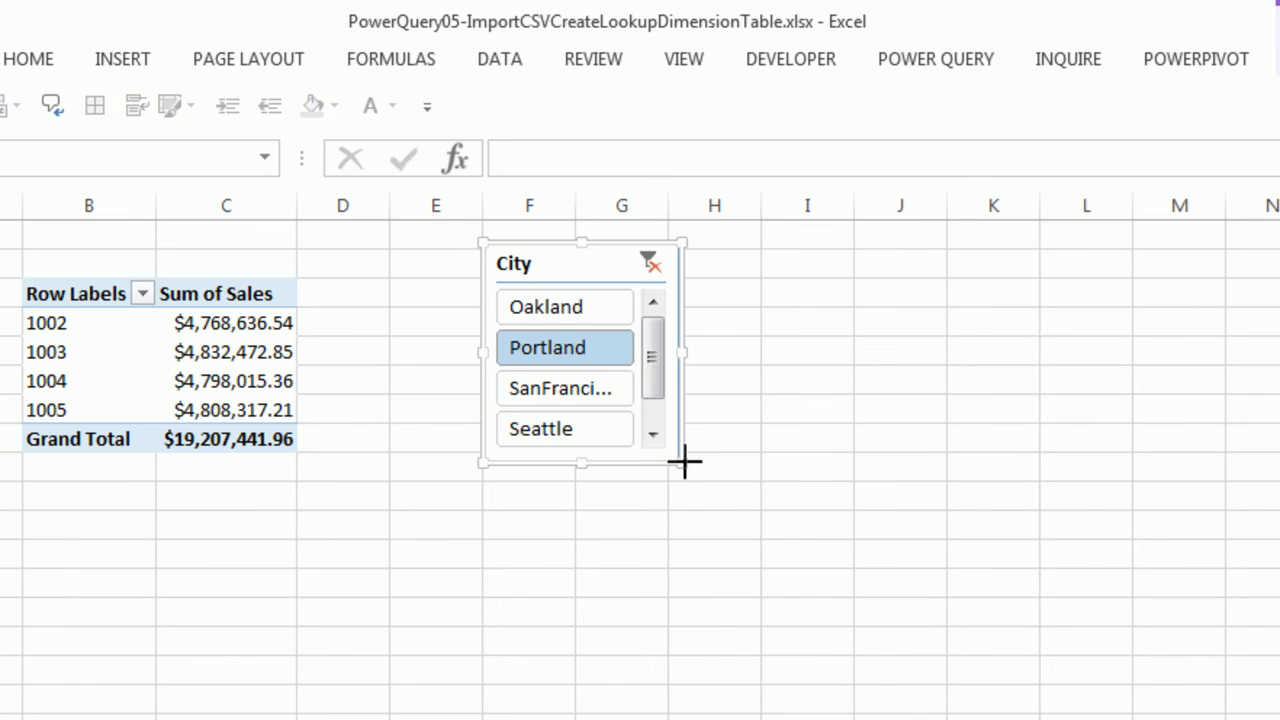
Enlarge the City slicer to show all five cities, then filter to Tacoma and then SanFrancisco
left_click_drag(684, 462, 760, 558)
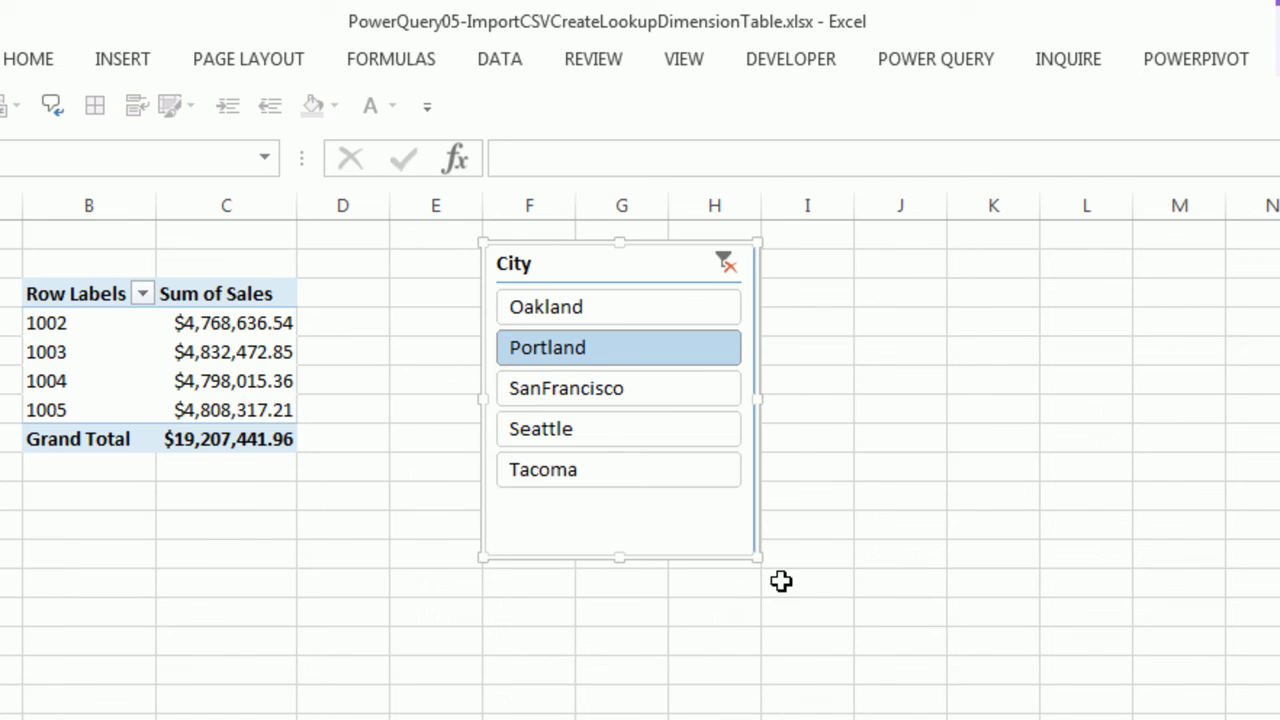
left_click(566, 470)
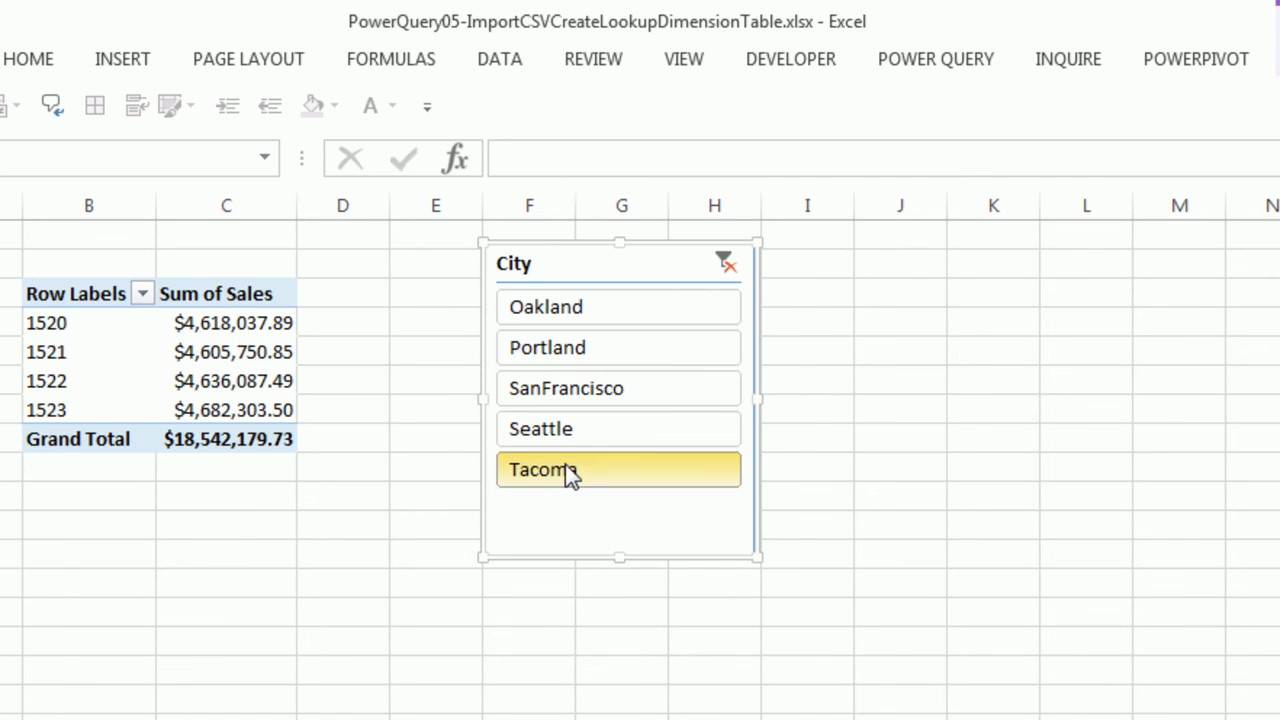
left_click(588, 395)
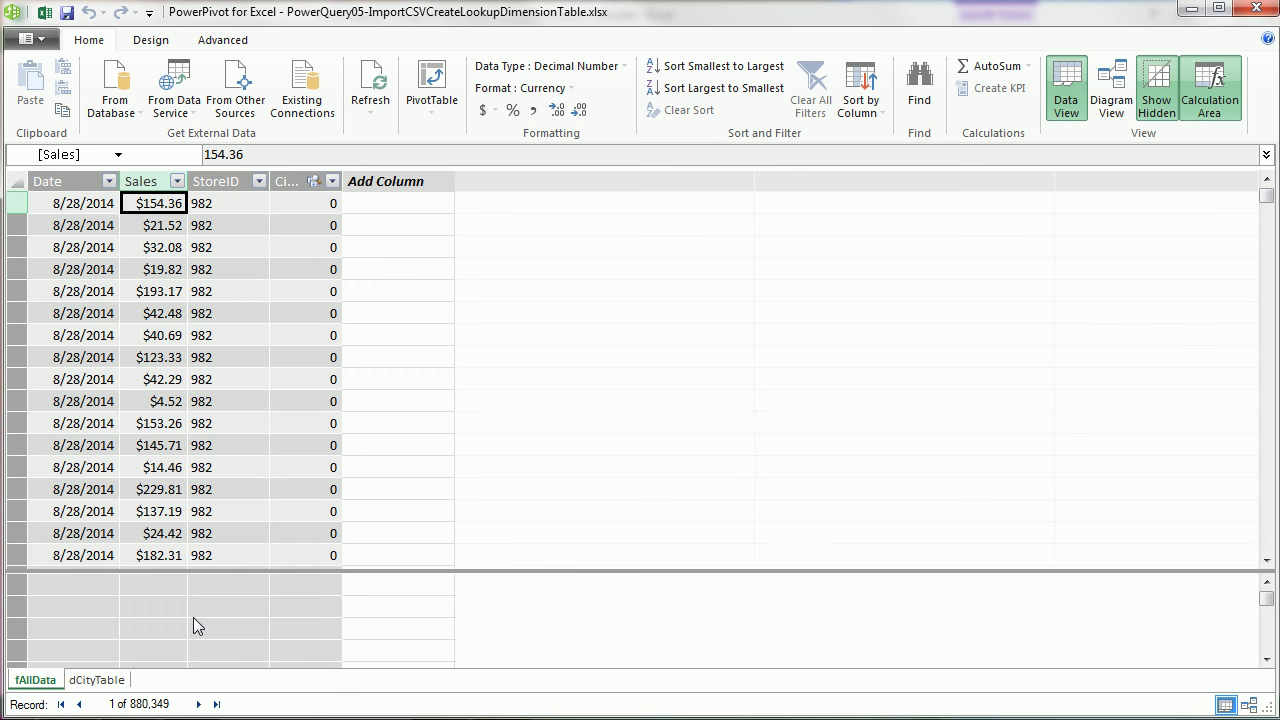
Check the five-city dCityTable and fAllData's 880,349 rows in Power Pivot, then return to Excel
left_click(96, 680)
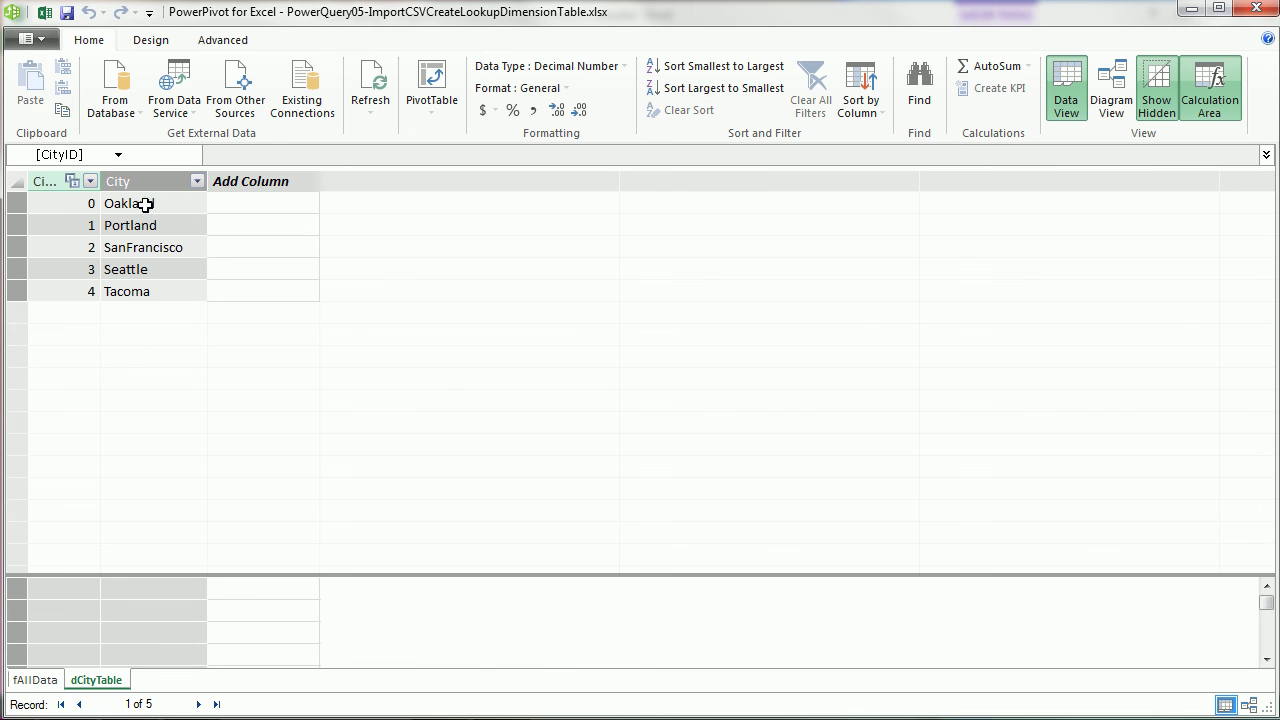
left_click(35, 680)
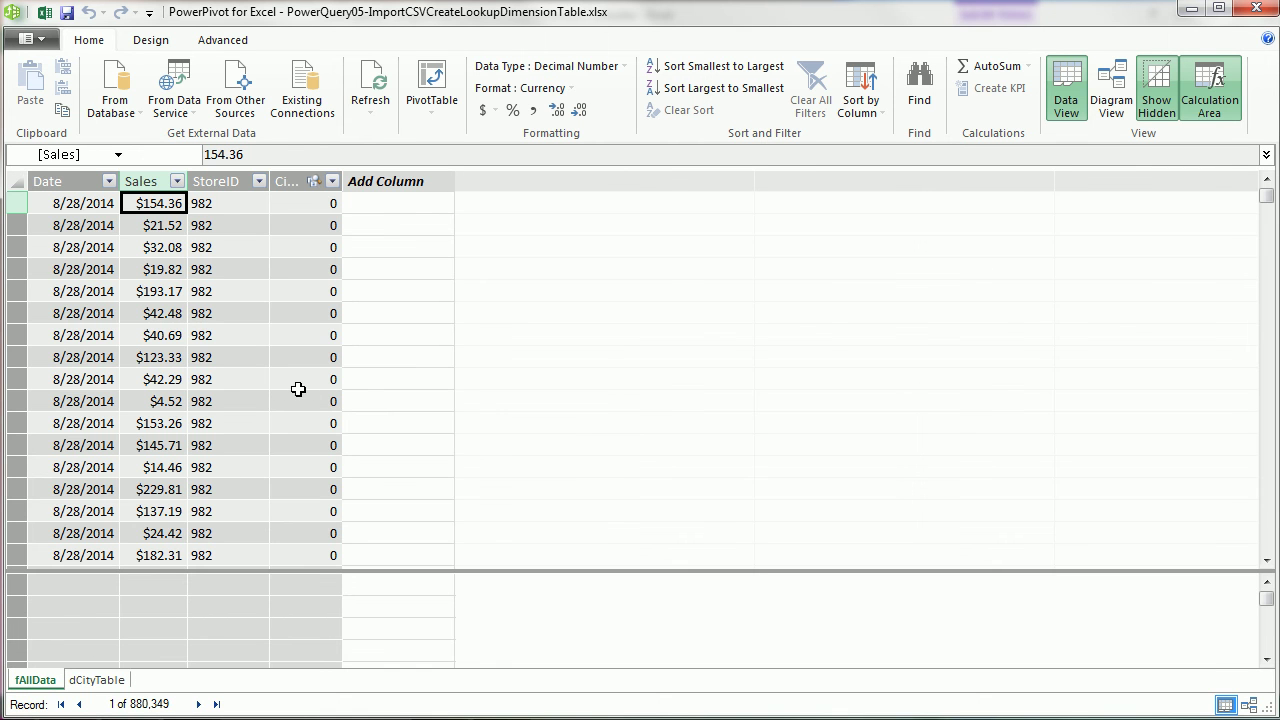
key("alt+Tab")
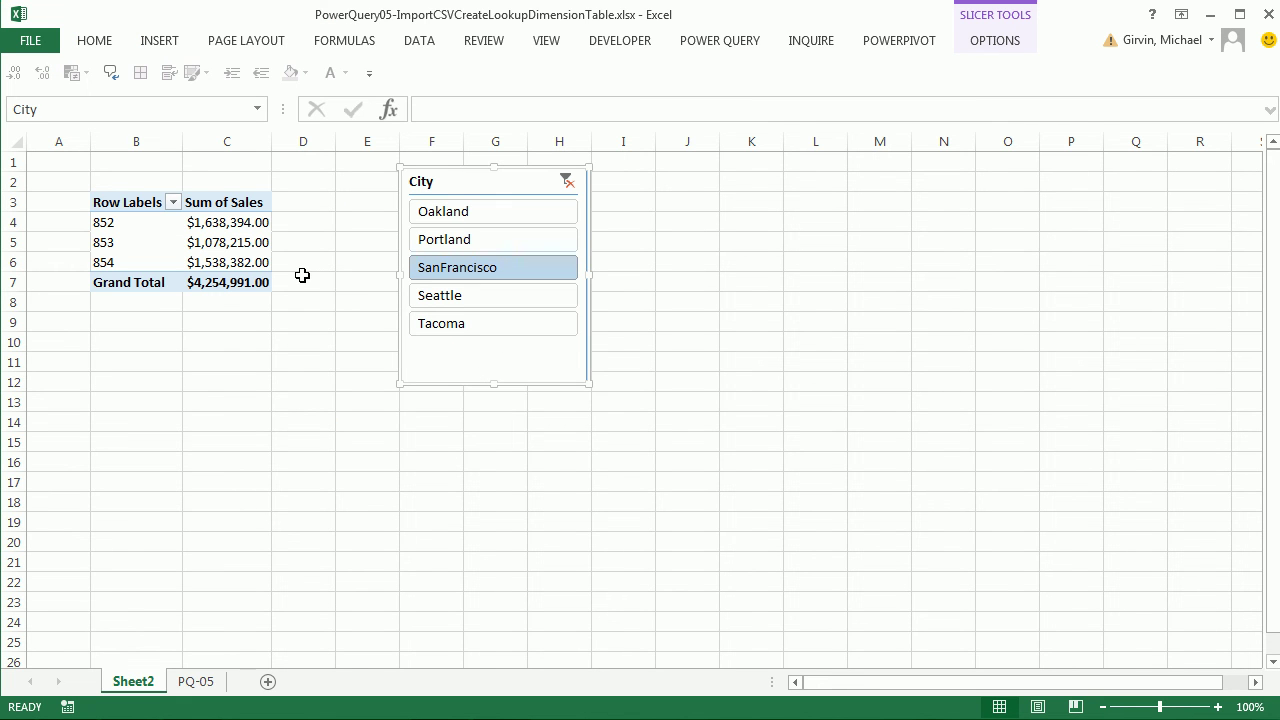
Show Workbook Queries, listing dCityTable (5 rows) and fAllData (880,349 rows), then select cell D10
left_click(720, 41)
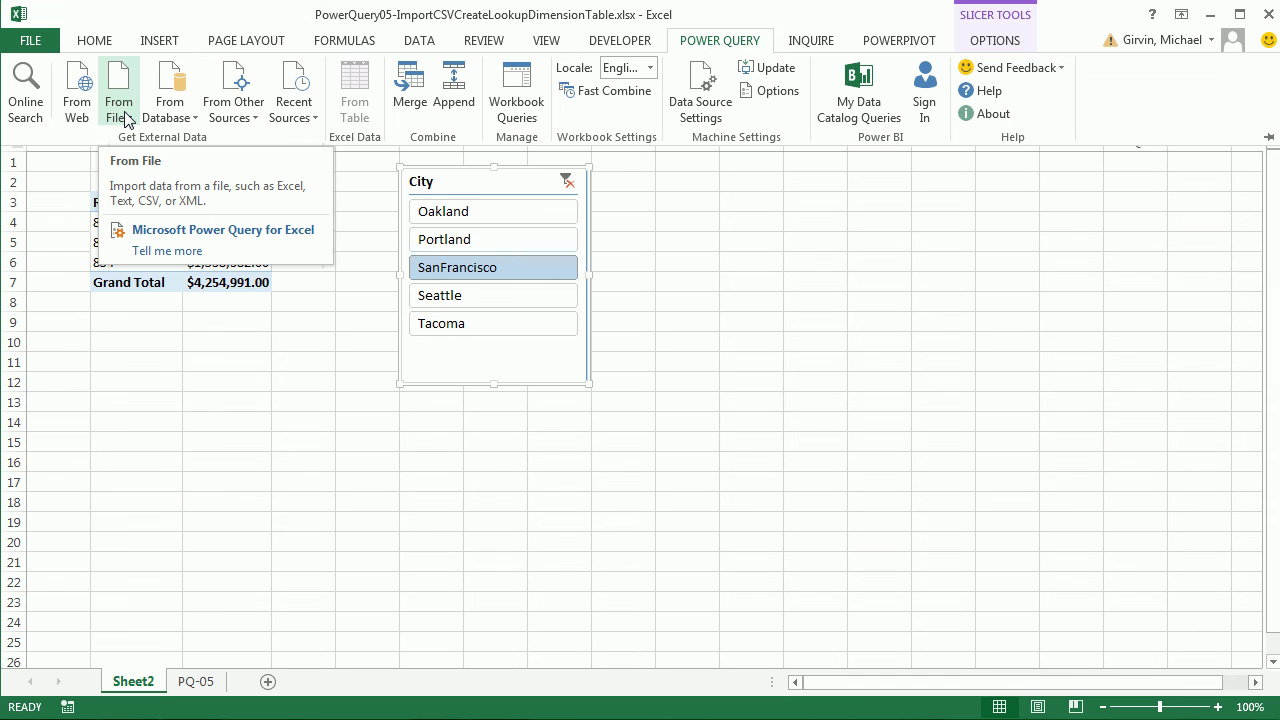
left_click(517, 100)
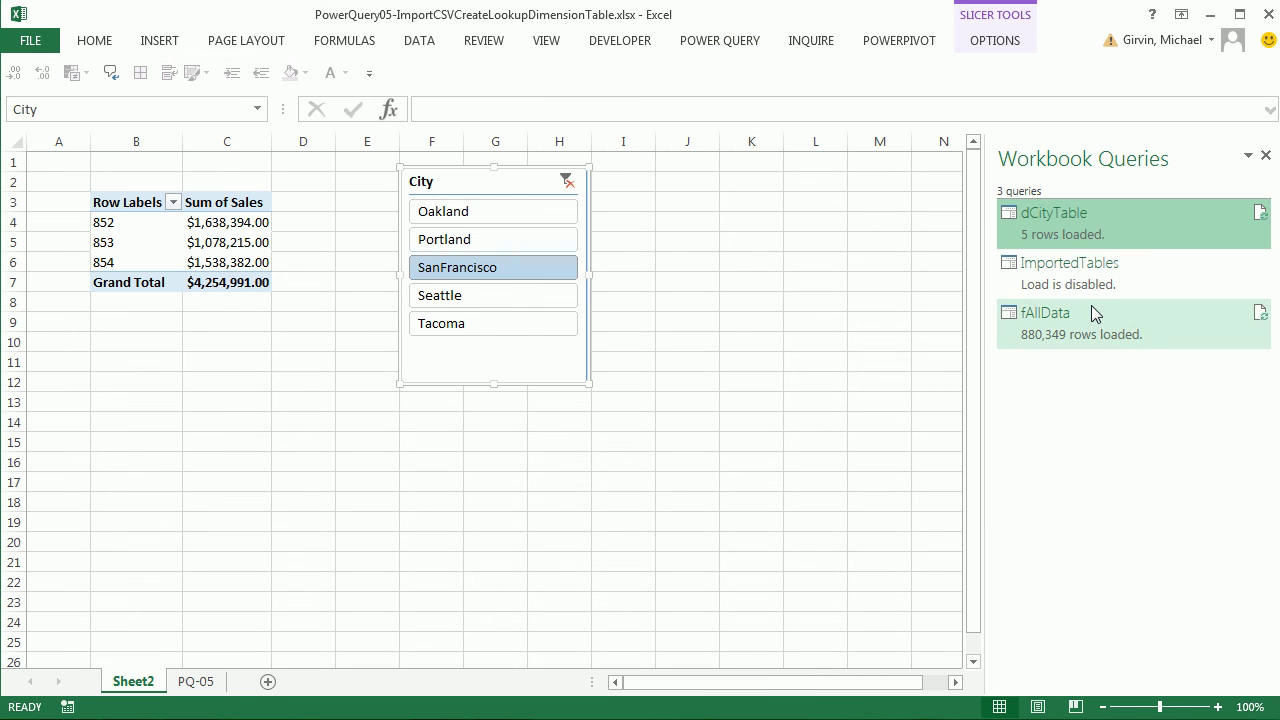
mouse_move(1093, 315)
left_click(293, 346)
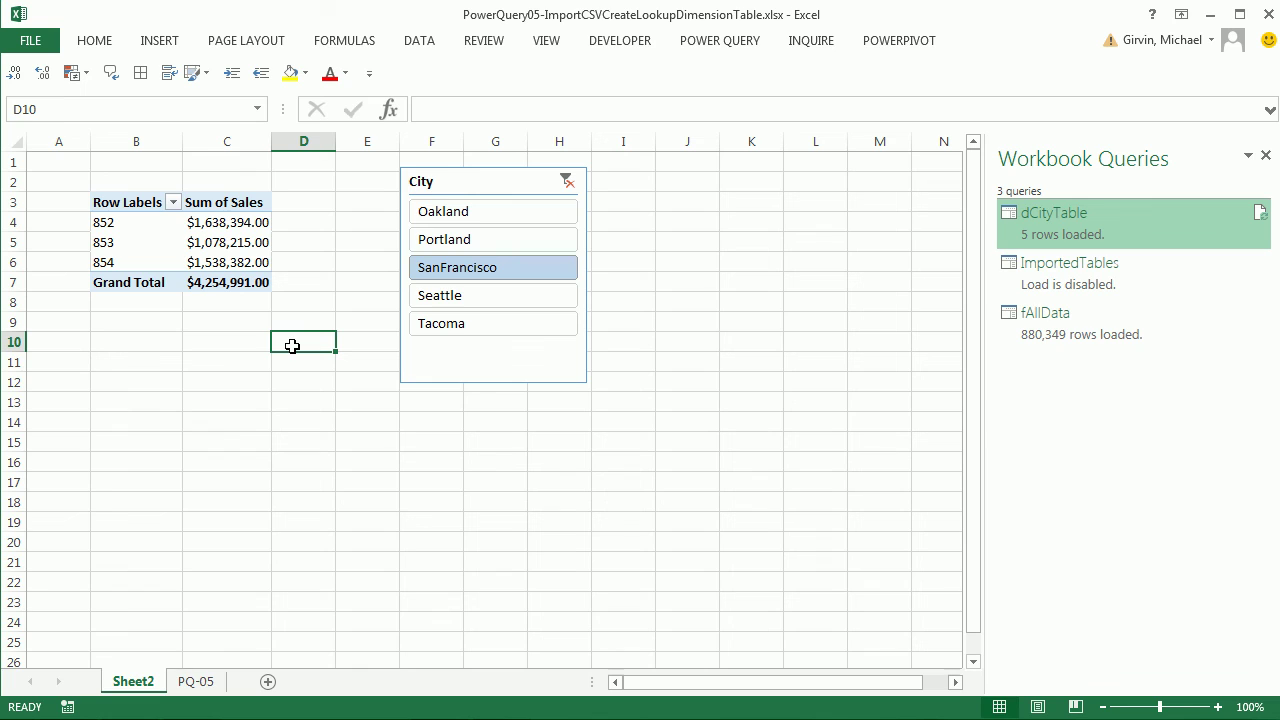